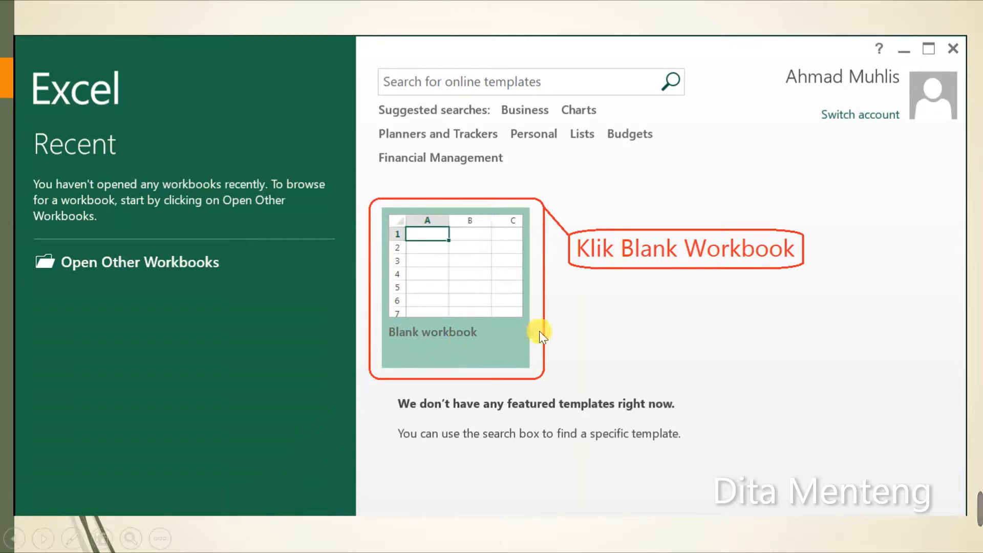
pyautogui.click(612, 330)
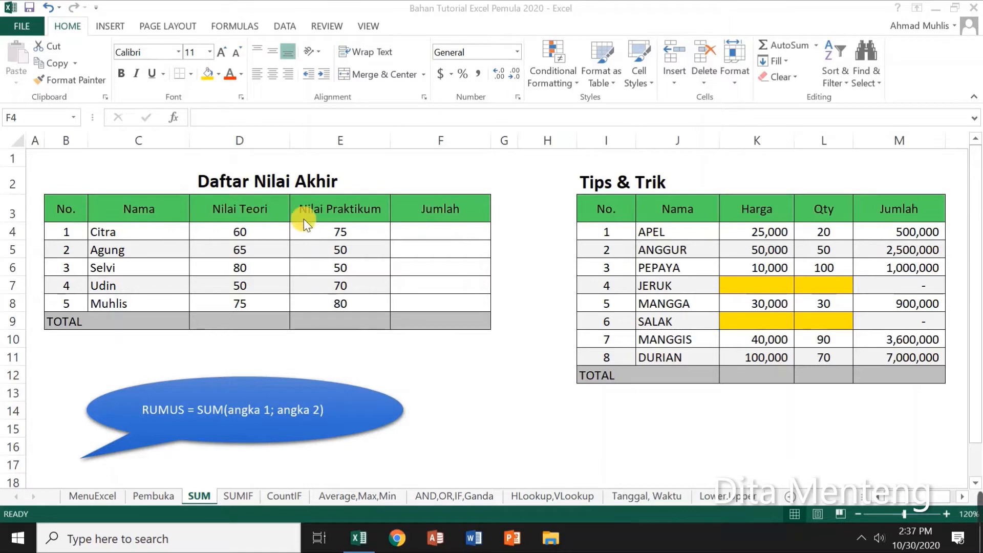
# Add up the first student's Nilai Teori and Nilai Praktikum (D4:E4) in cell F4 with AutoSum
pyautogui.click(444, 230)
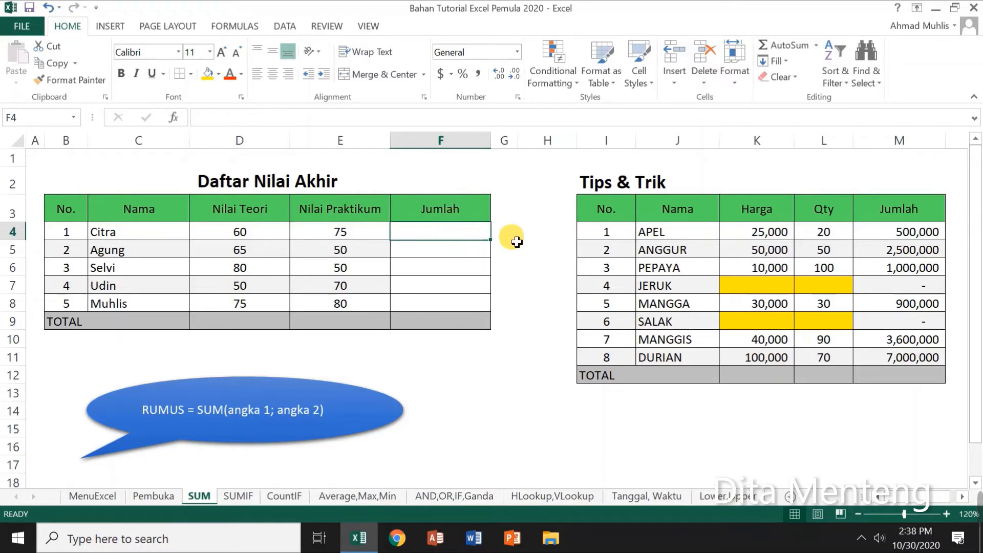
pyautogui.click(791, 45)
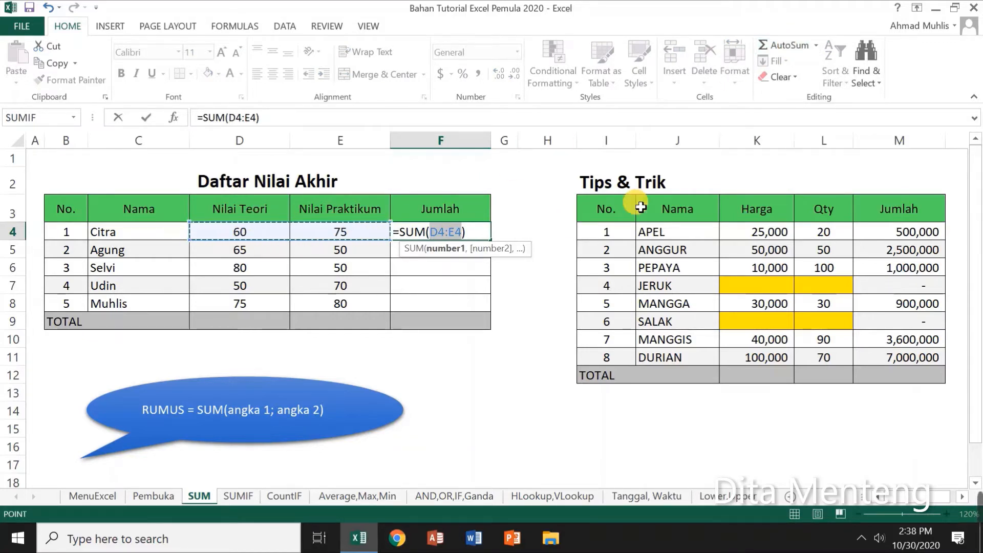
pyautogui.press('Return')
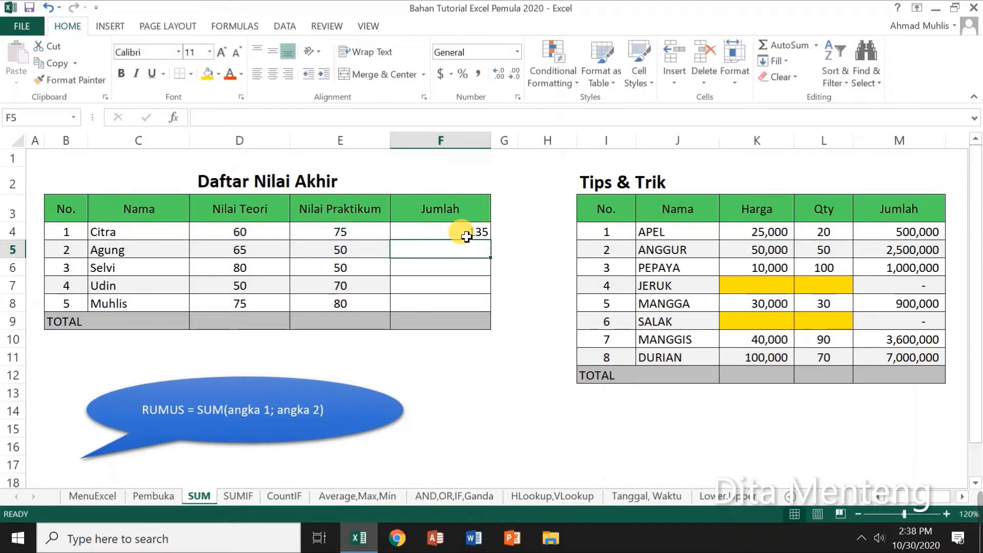
# Copy the sum formula from F4 into F5:F8 to fill the rest of the Jumlah column
pyautogui.click(467, 236)
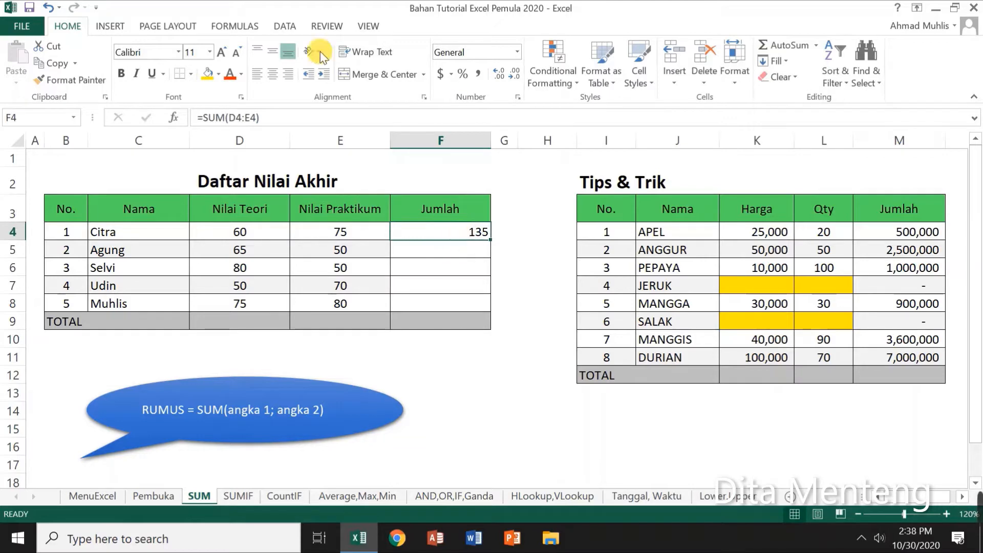
pyautogui.click(57, 64)
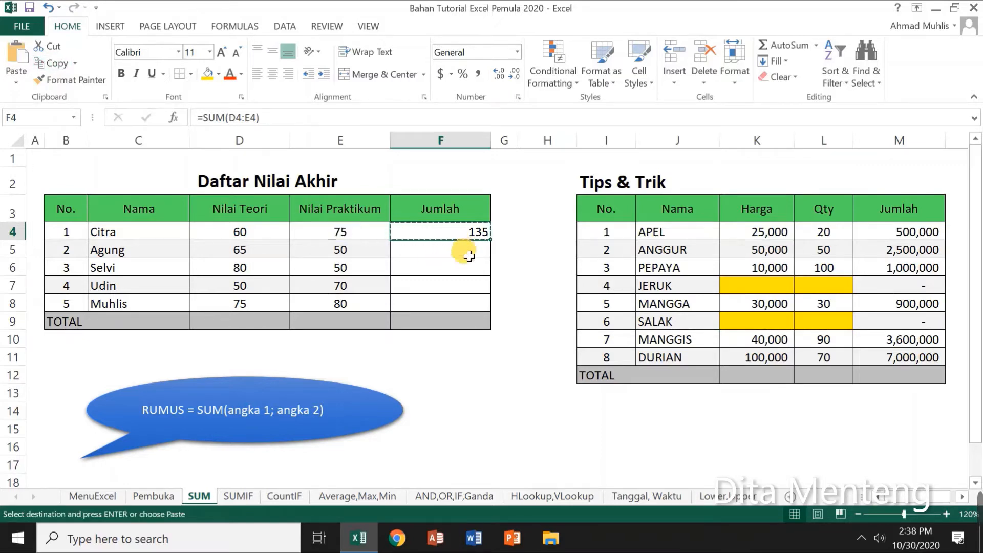
pyautogui.moveTo(469, 256); pyautogui.dragTo(468, 306)
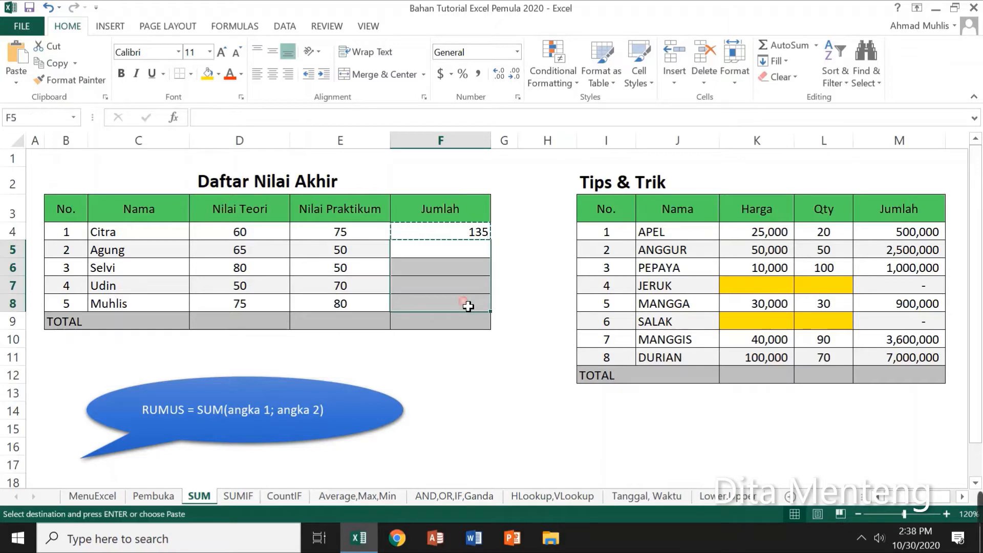
pyautogui.click(16, 58)
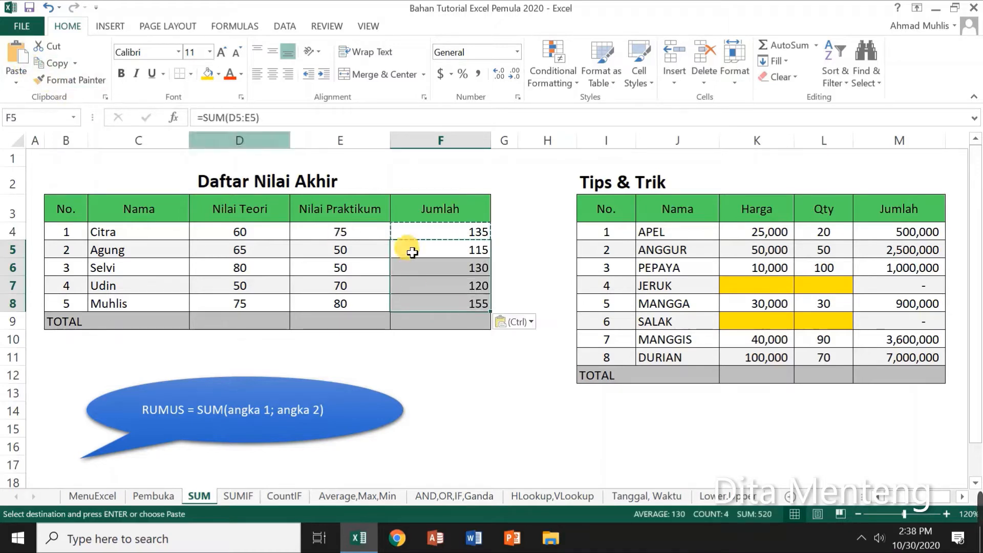
pyautogui.click(479, 345)
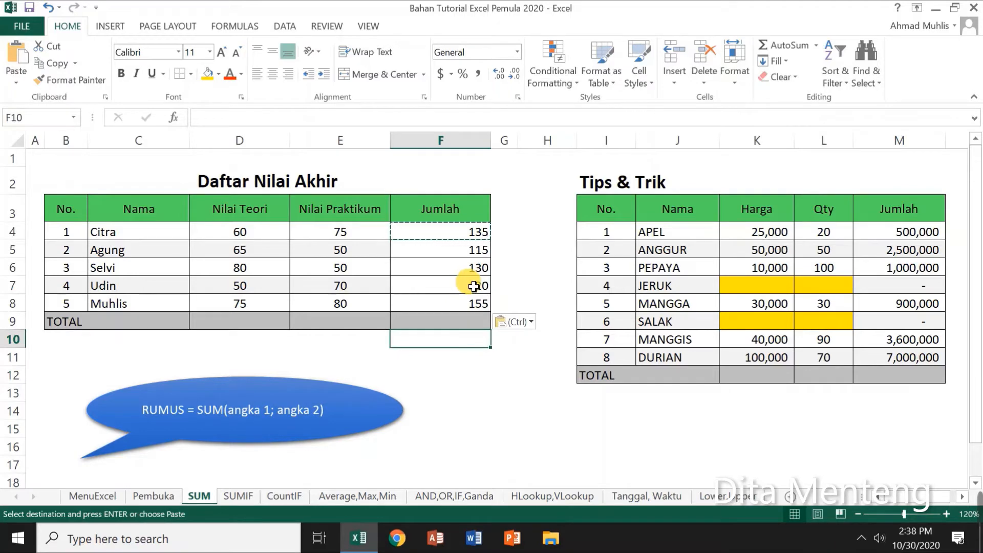
# Total the Nilai Teori column (D4:D8) in cell D9 with AutoSum
pyautogui.click(248, 324)
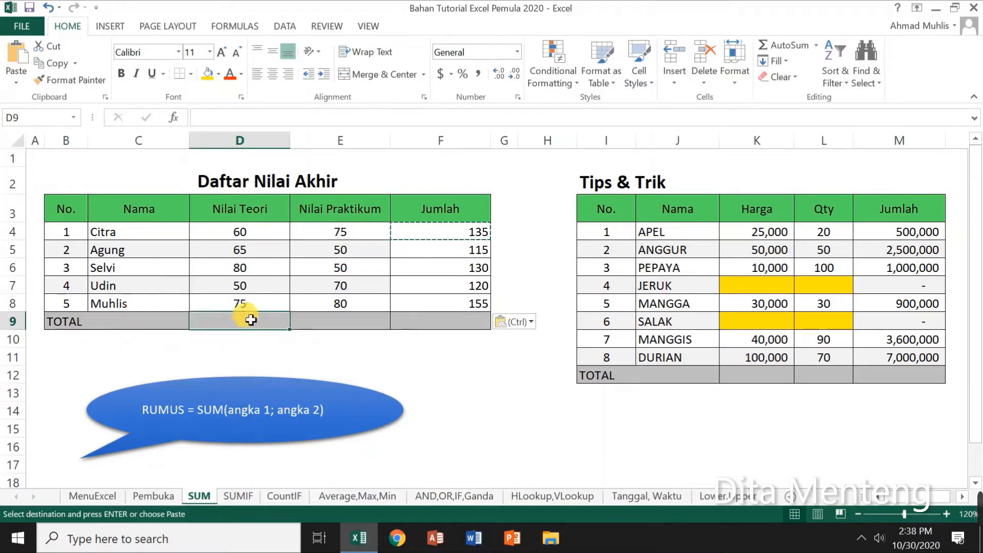
pyautogui.click(787, 46)
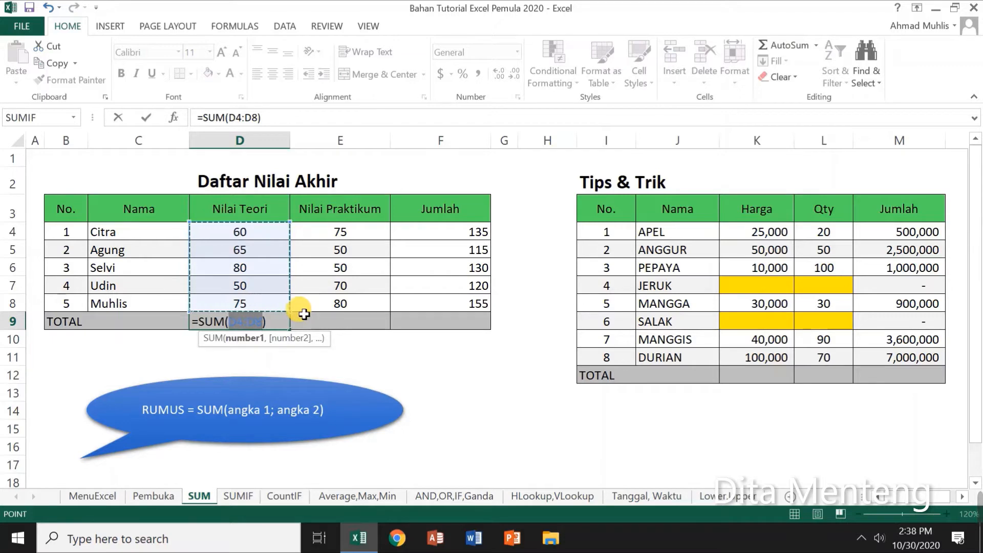
pyautogui.press('Return')
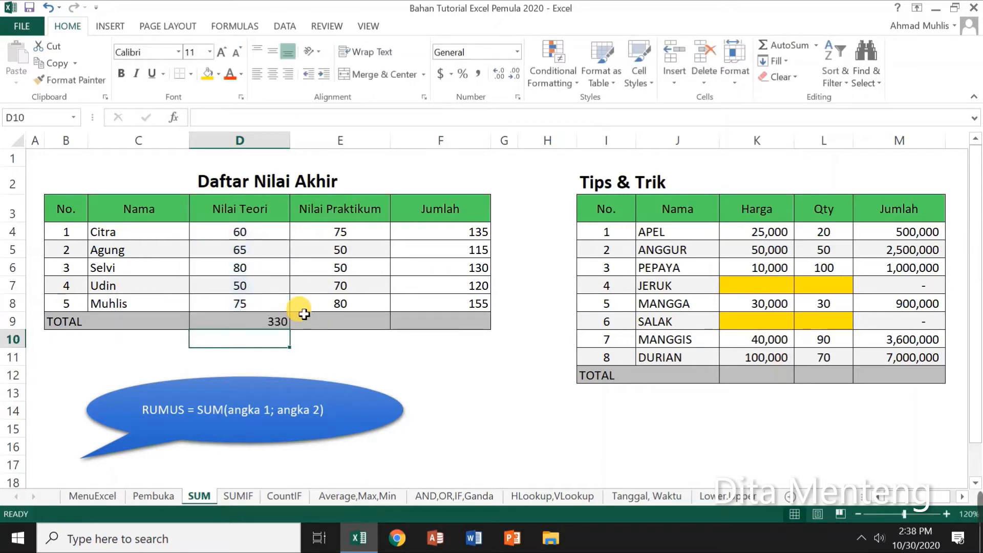
# Copy the total formula from D9 into E9:F9 to complete the TOTAL row of Daftar Nilai Akhir
pyautogui.click(273, 326)
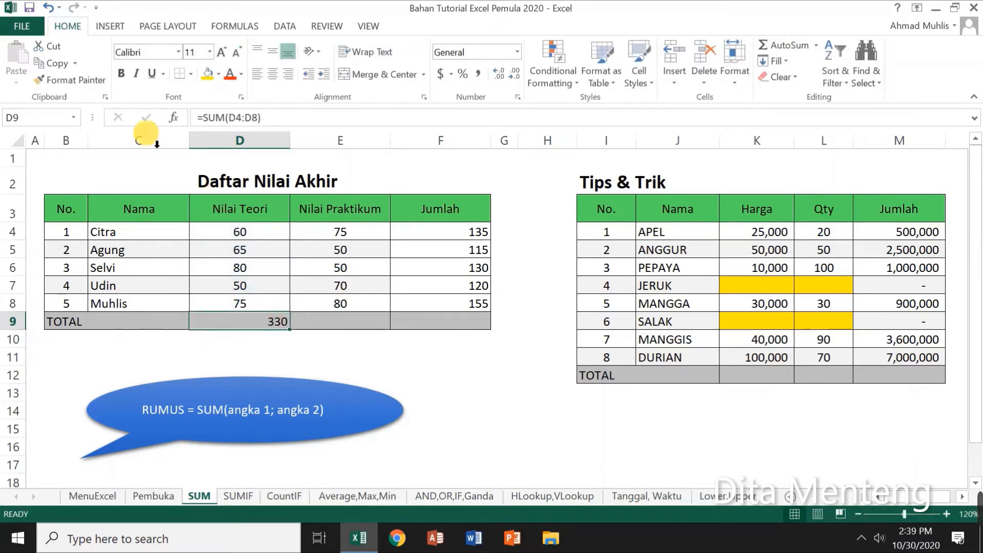
pyautogui.click(57, 67)
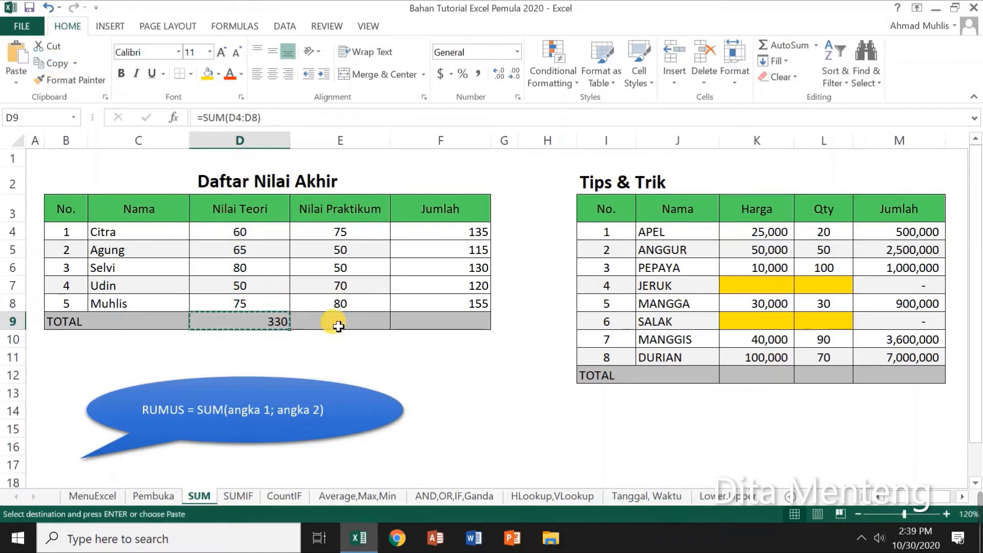
pyautogui.moveTo(333, 323); pyautogui.dragTo(471, 326)
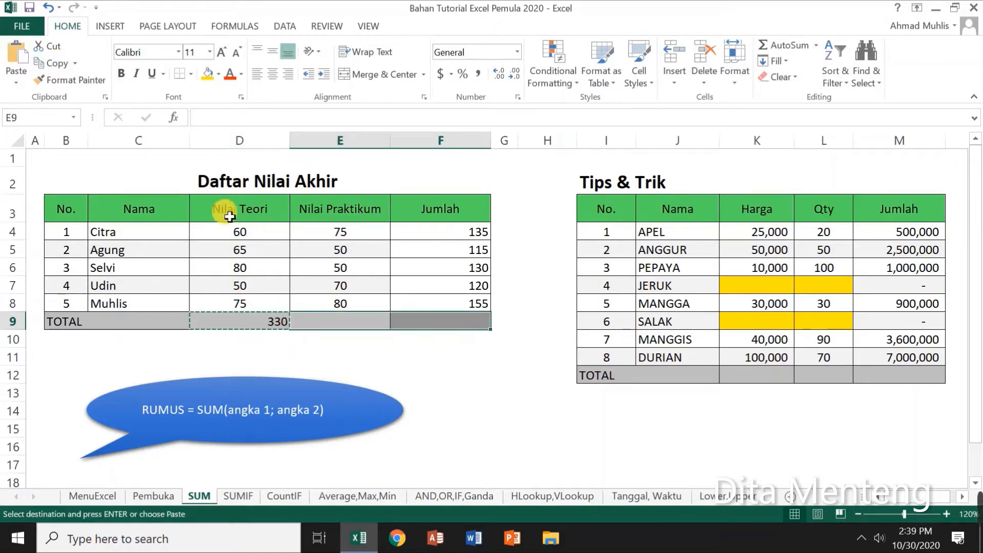
pyautogui.click(19, 54)
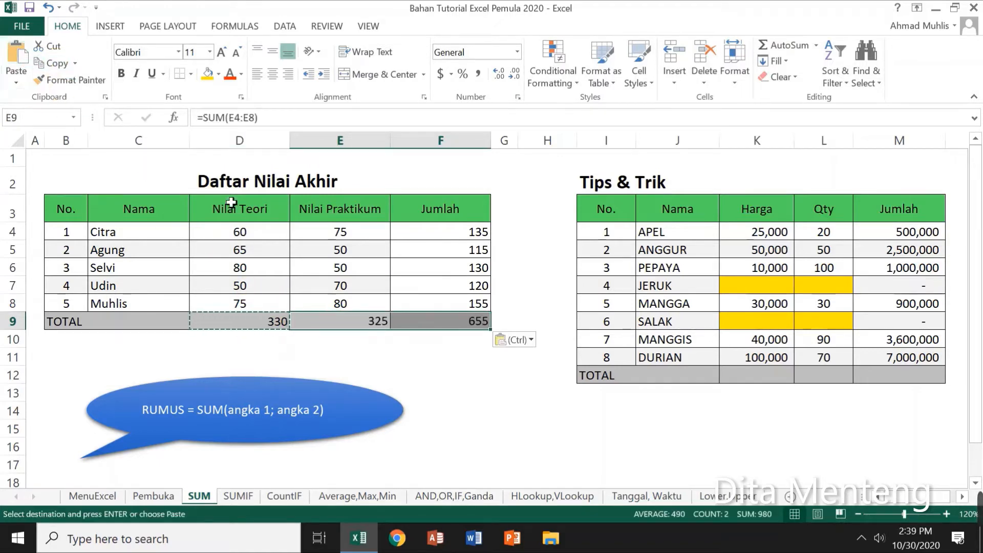
pyautogui.click(446, 354)
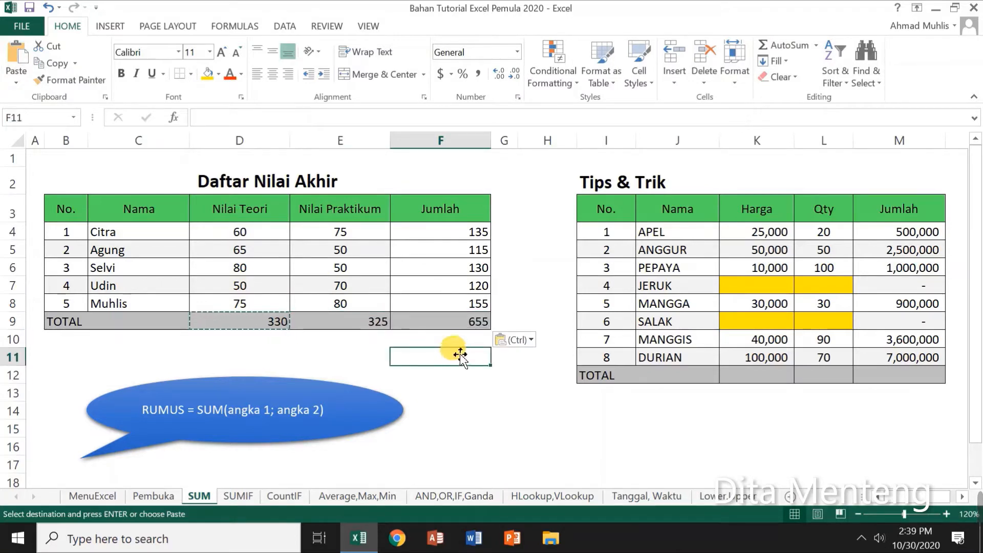
# Try to total the Harga column of the Tips & Trik table in K12 with AutoSum
pyautogui.click(784, 381)
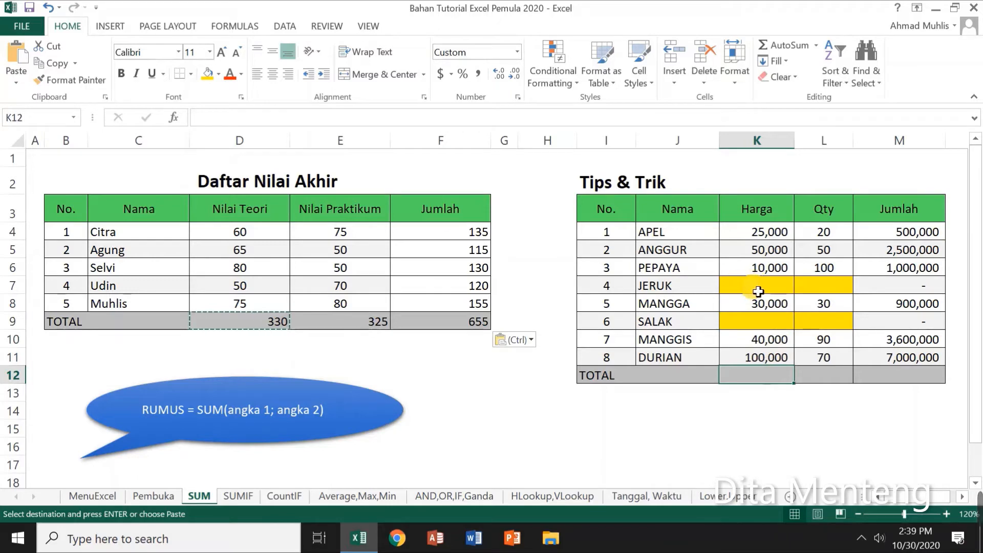
pyautogui.click(760, 287)
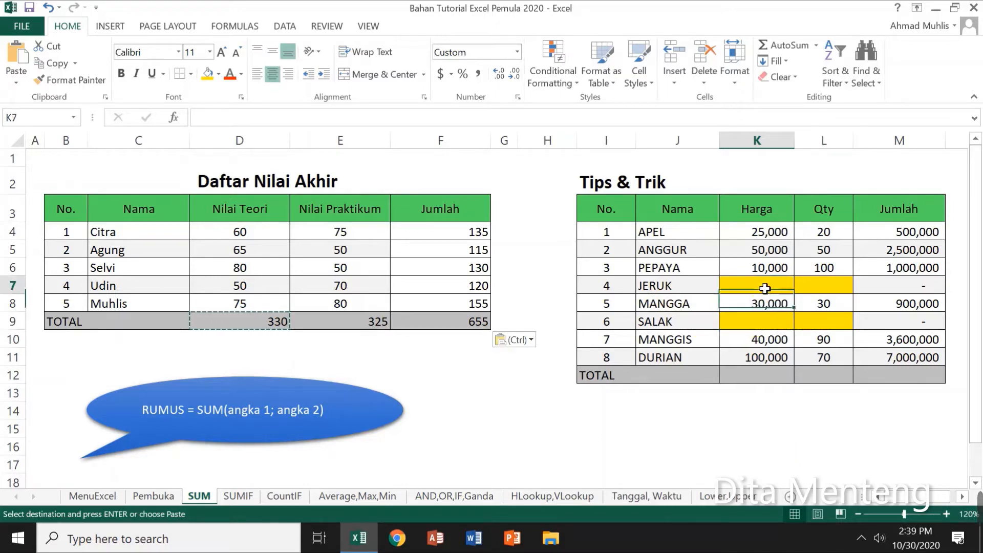
pyautogui.click(771, 327)
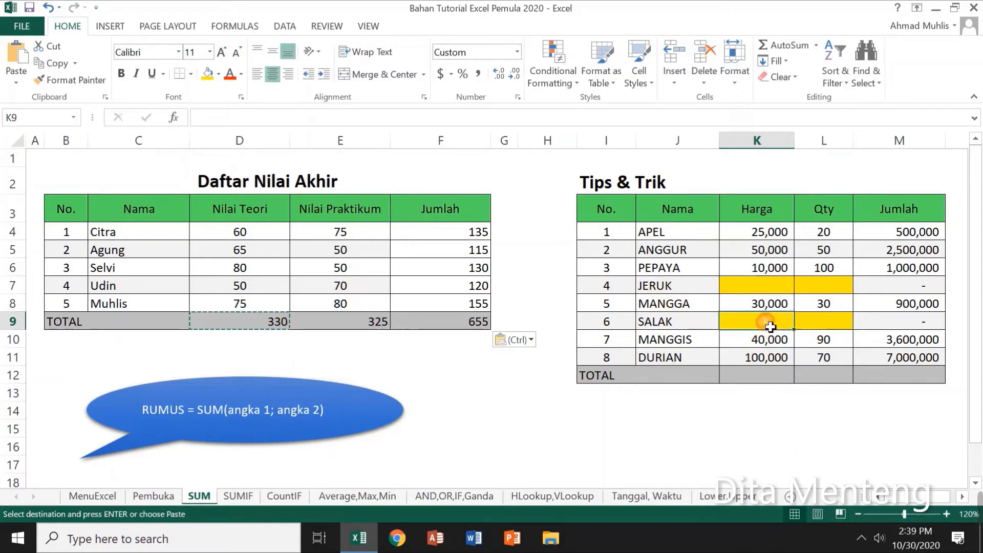
pyautogui.click(769, 376)
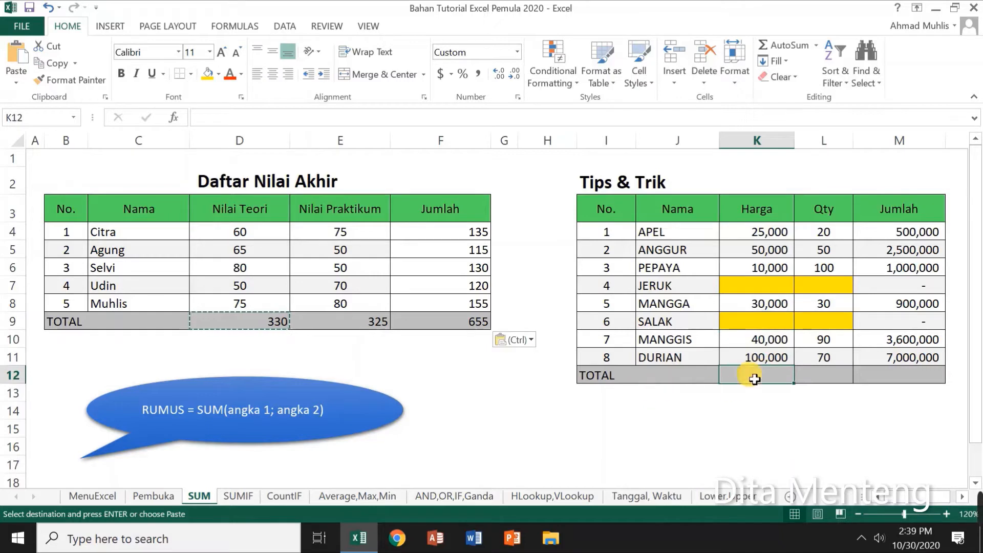
pyautogui.click(779, 50)
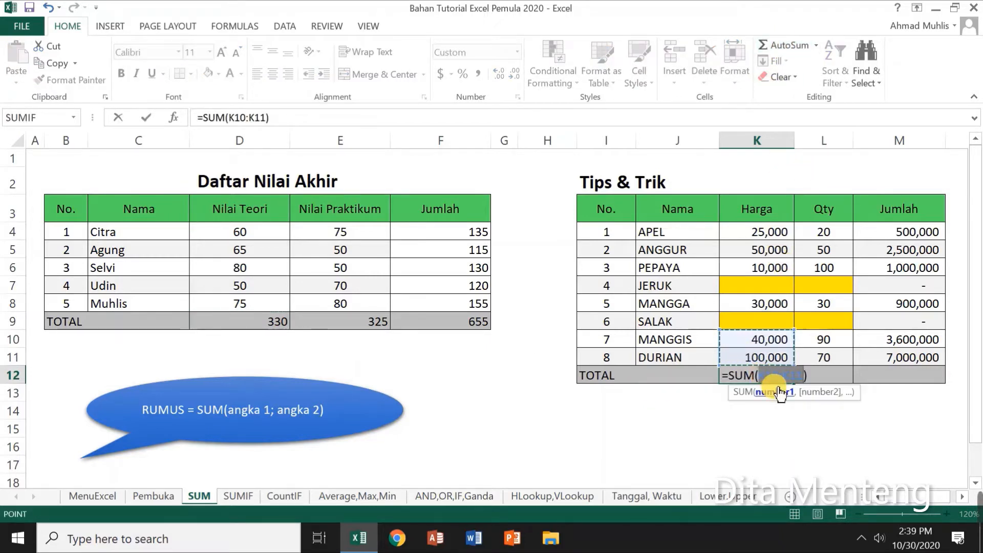
pyautogui.press('Return')
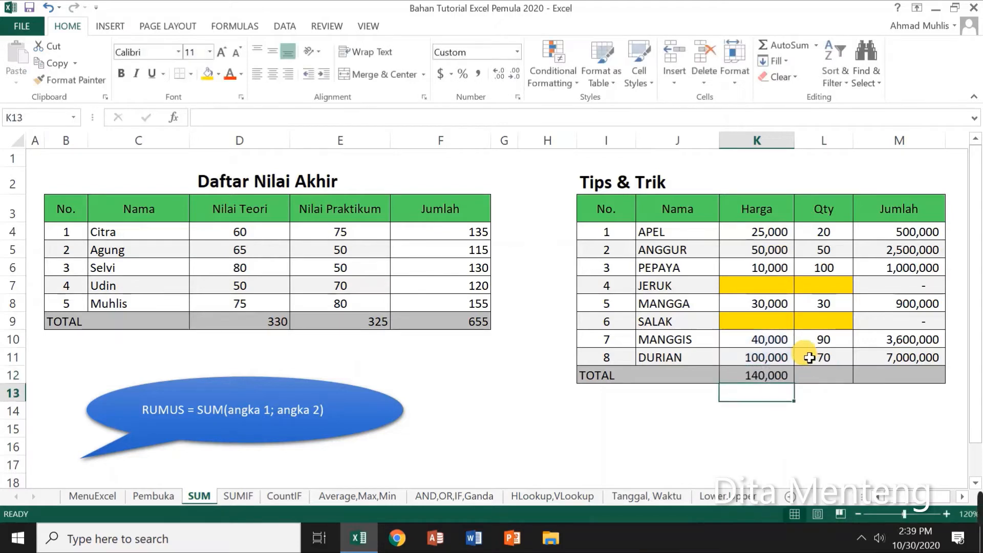
# Enter the formula =SUM(K4:K11) in K12 to total the whole Harga column, including the rows with blank cells
pyautogui.click(765, 382)
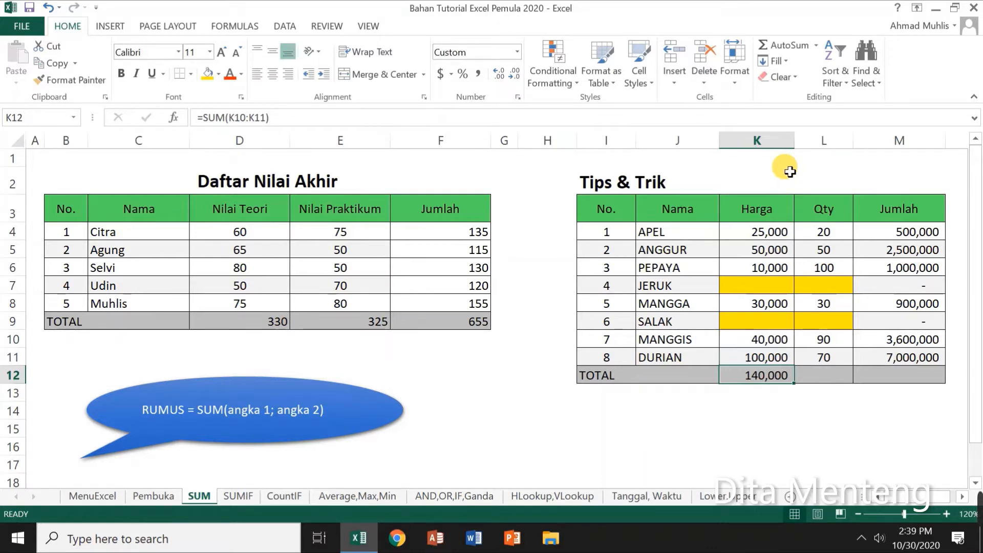
pyautogui.write('=sum')
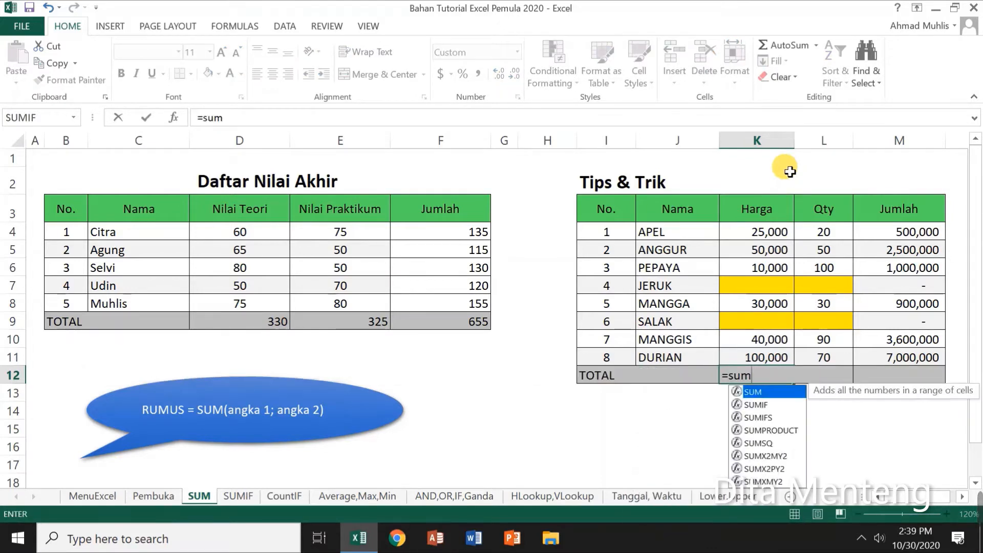
pyautogui.write('(')
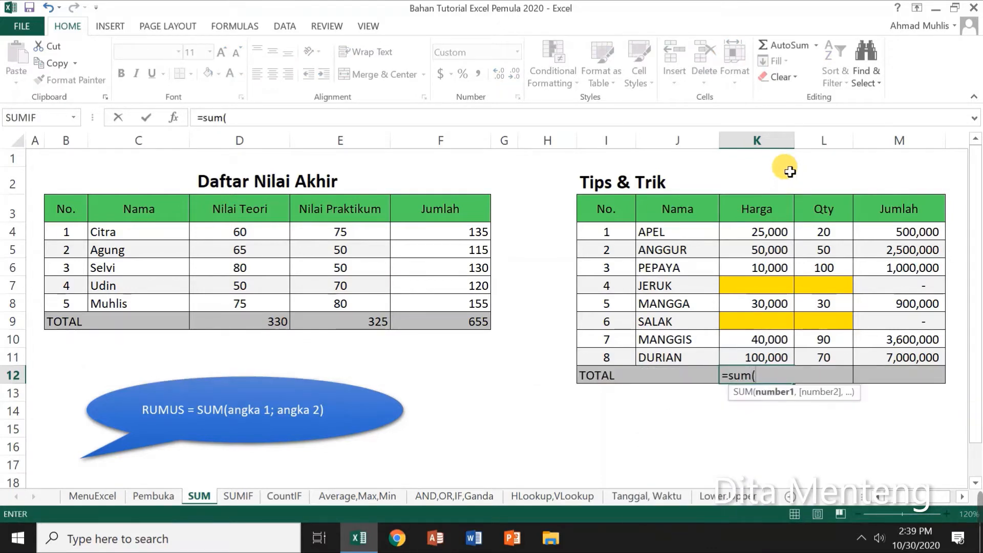
pyautogui.click(771, 237)
pyautogui.moveTo(771, 237); pyautogui.dragTo(769, 358)
pyautogui.write(')')
pyautogui.press('Return')
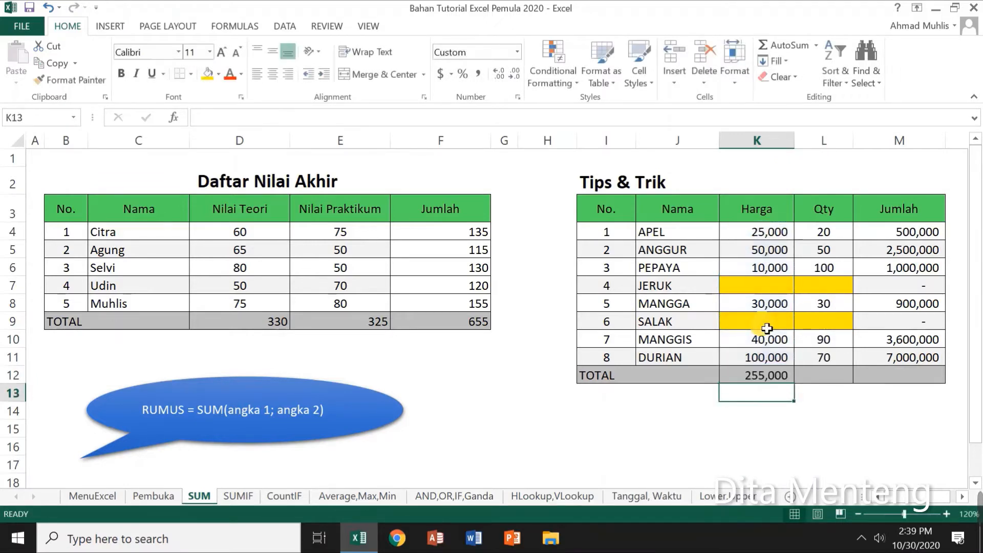
# Copy the total formula from K12 into L12:M12 for the Qty and Jumlah columns
pyautogui.click(787, 379)
pyautogui.click(64, 69)
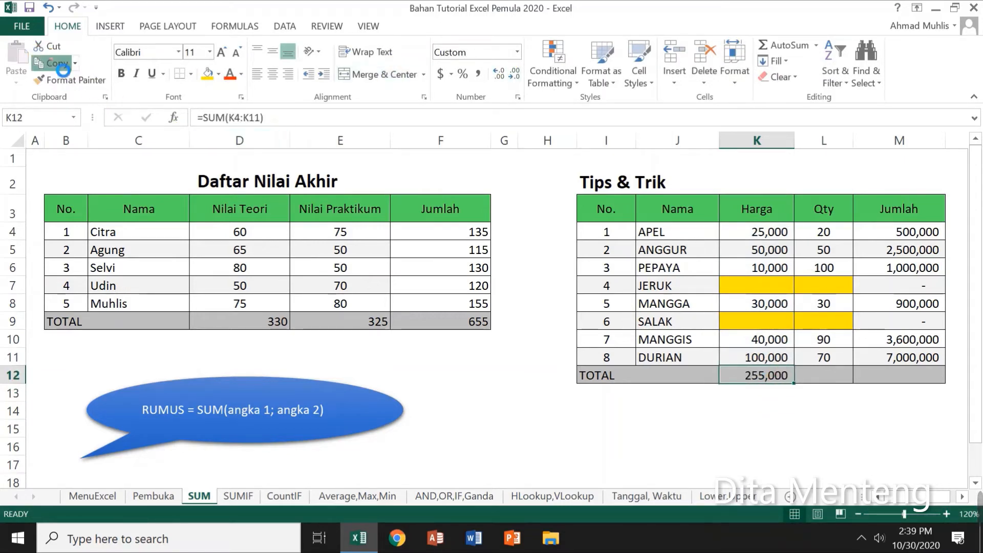
pyautogui.moveTo(825, 380); pyautogui.dragTo(894, 379)
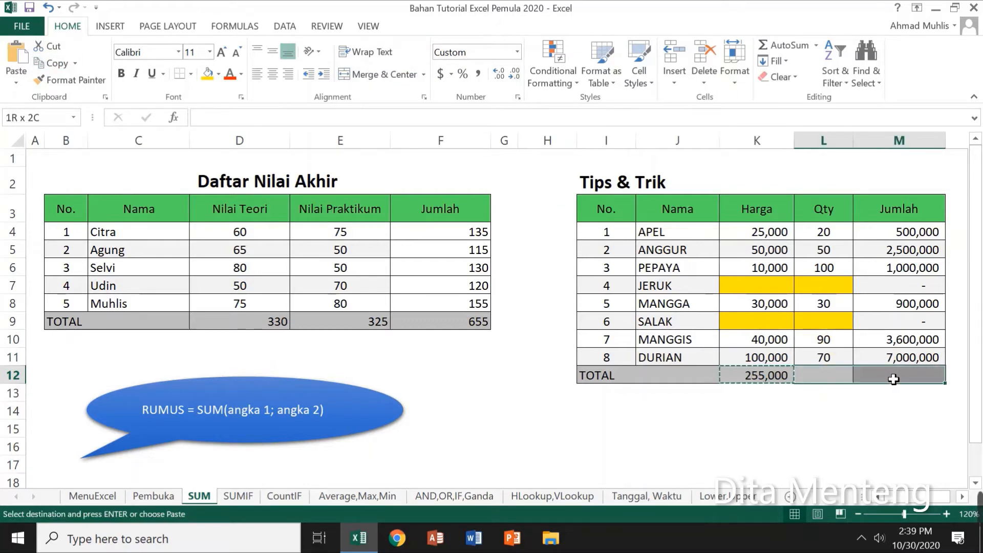
pyautogui.click(16, 57)
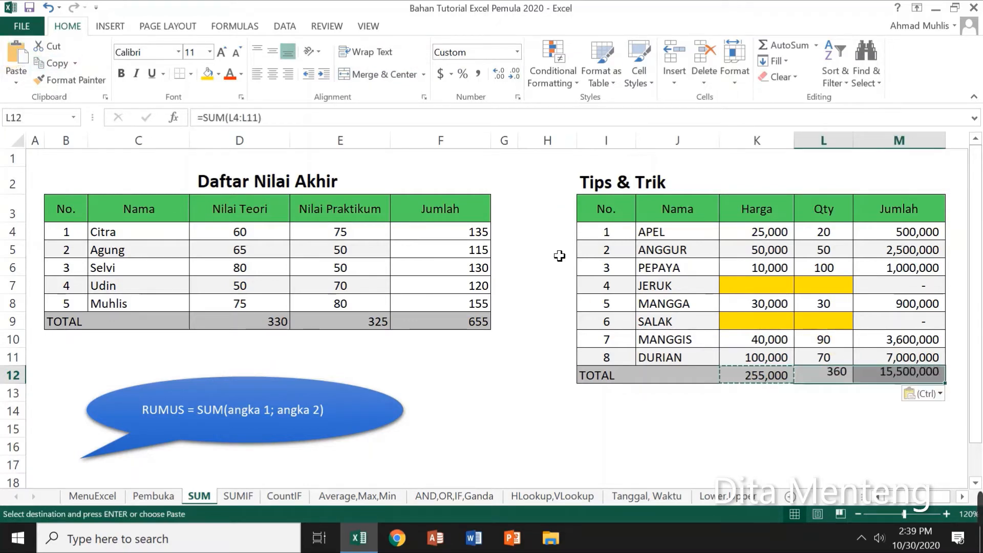
pyautogui.click(896, 410)
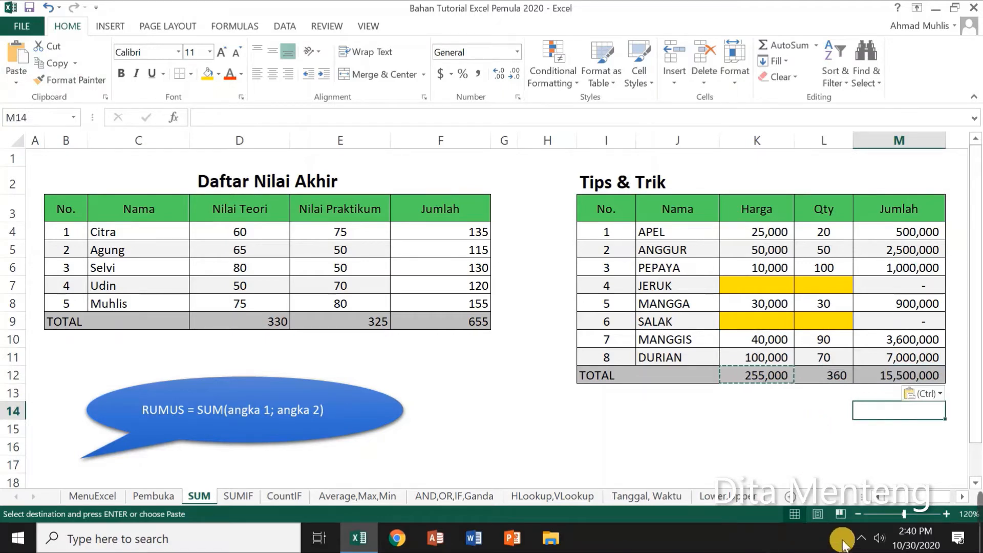
pyautogui.moveTo(975, 521)
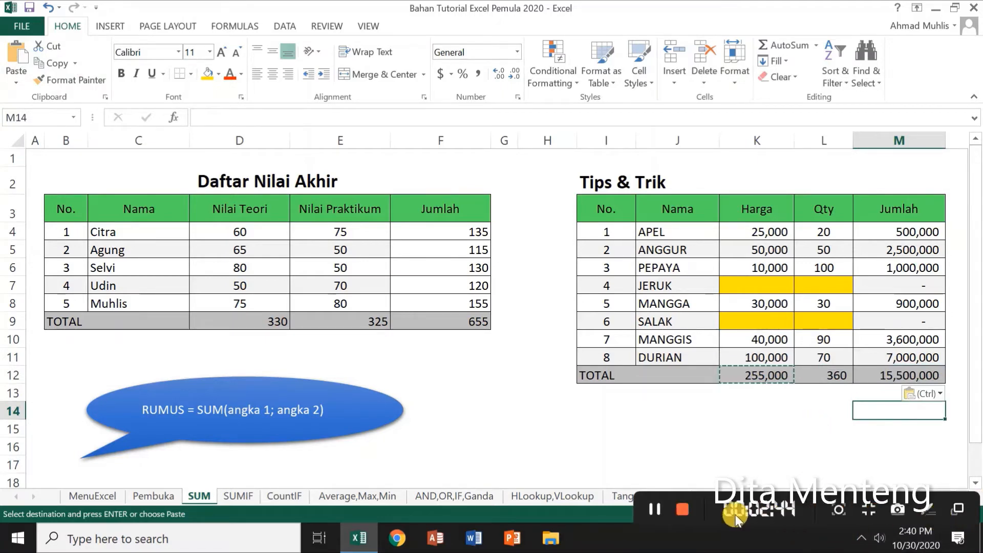
pyautogui.click(688, 507)
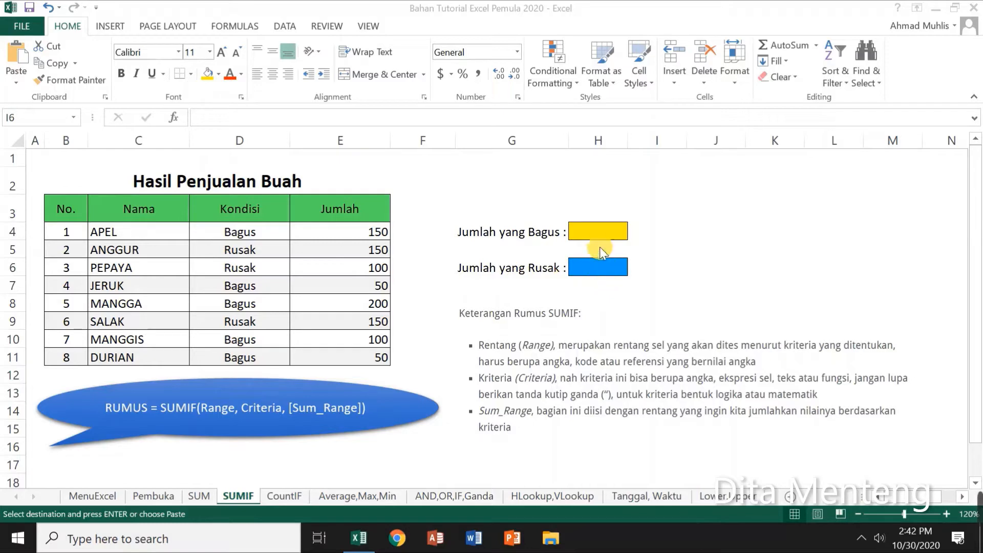
# Search all function categories for sumif and insert the SUMIF function into H4 for Jumlah yang Bagus
pyautogui.click(603, 233)
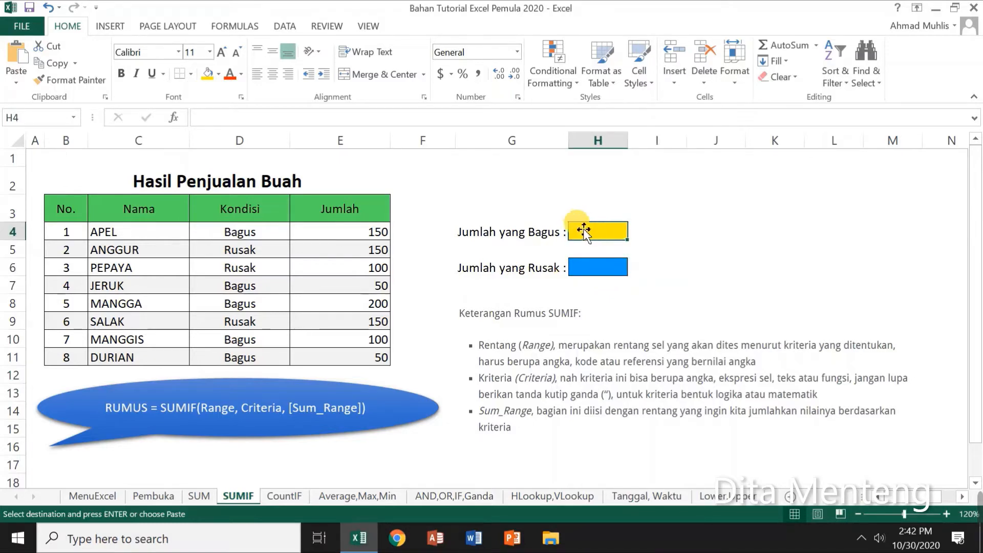
pyautogui.click(176, 121)
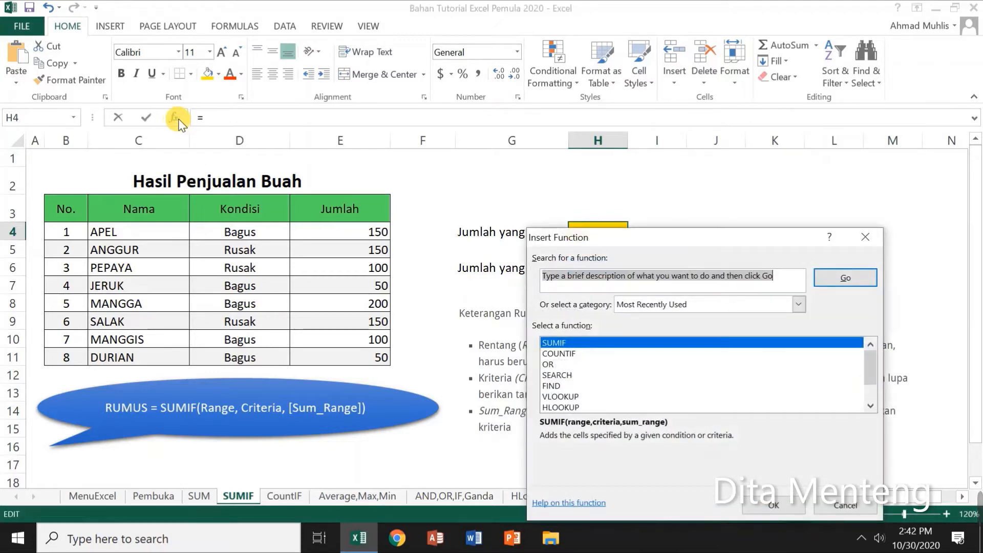
pyautogui.moveTo(735, 239); pyautogui.dragTo(828, 163)
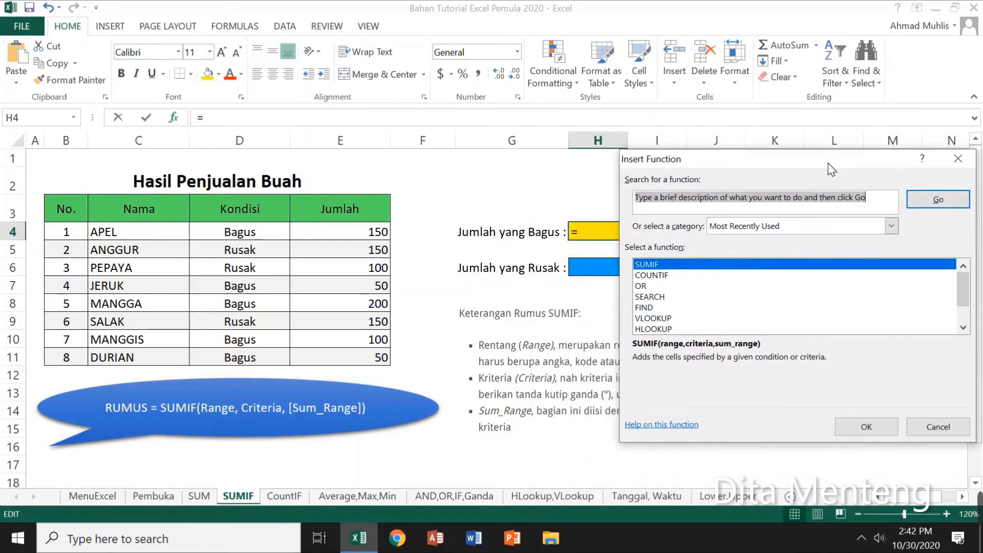
pyautogui.click(670, 267)
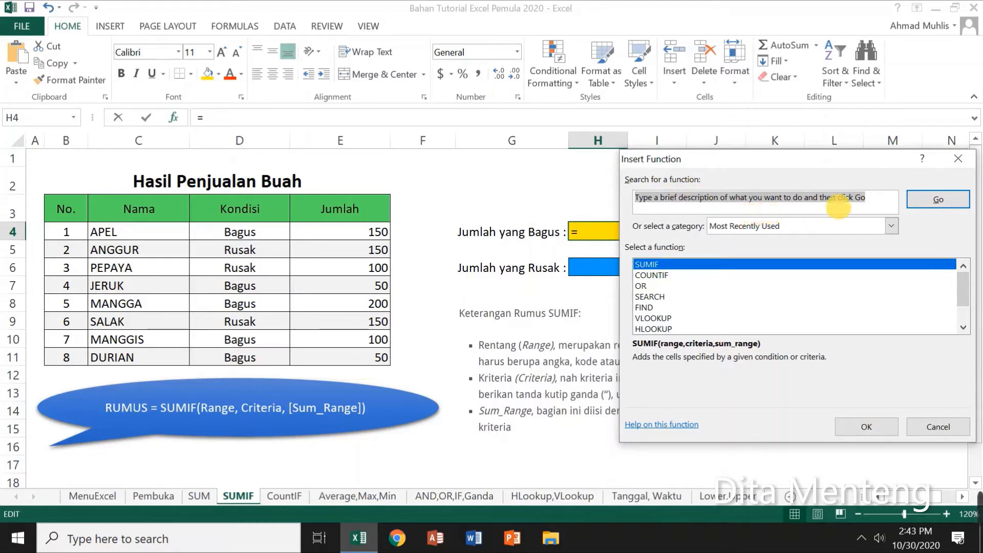
pyautogui.press('BackSpace')
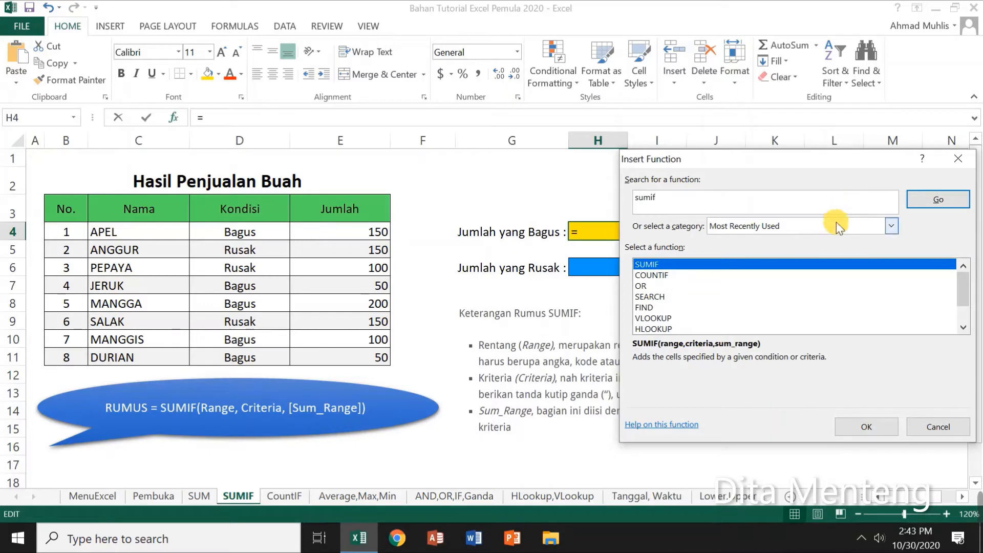
pyautogui.click(841, 228)
pyautogui.click(765, 248)
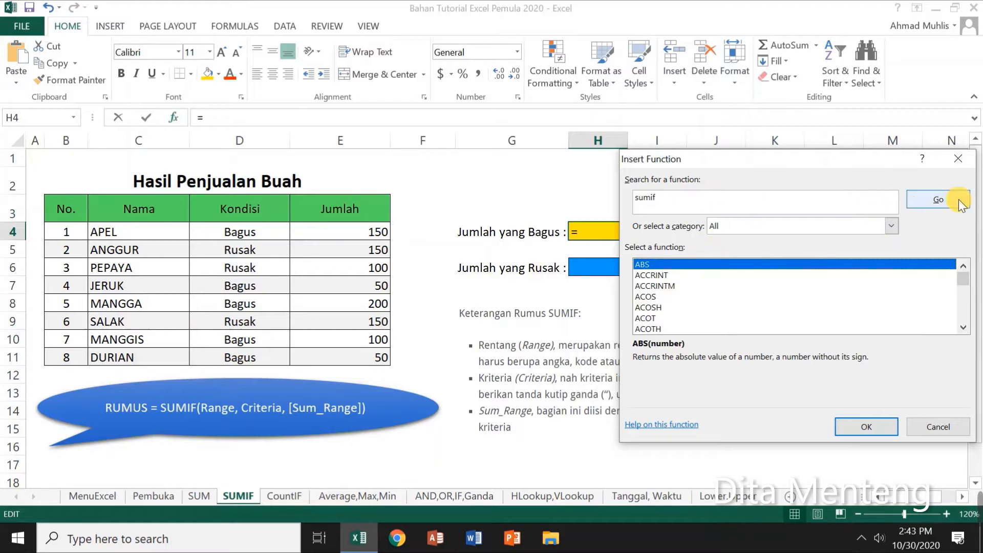
pyautogui.click(939, 198)
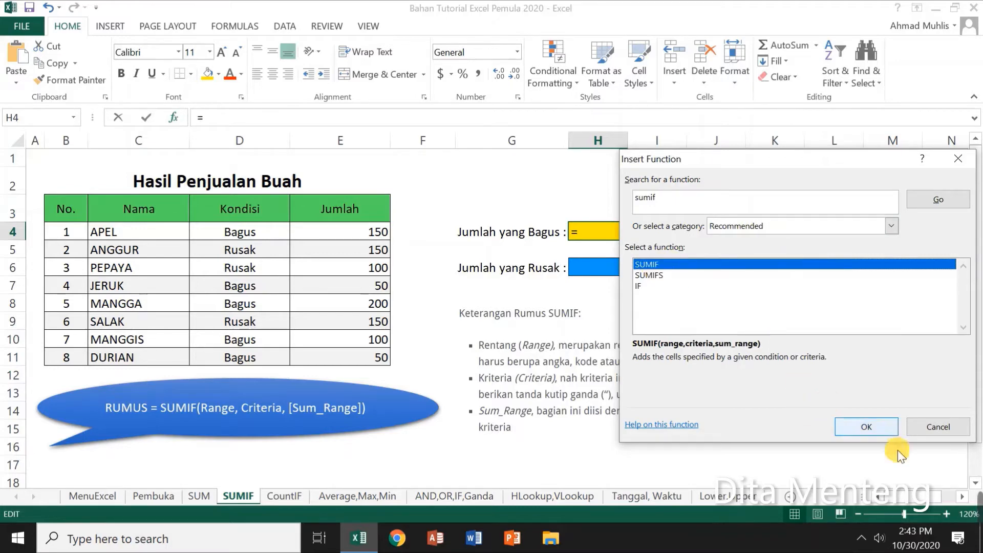
pyautogui.click(863, 432)
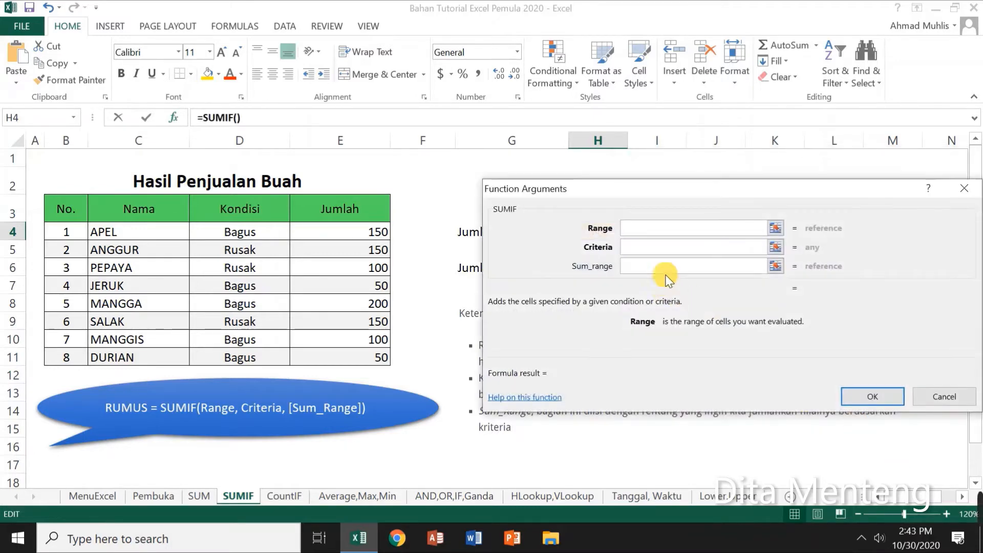
# Complete the SUMIF in H4 with range D4:D11, criteria "Bagus" and sum range E4:E11
pyautogui.moveTo(638, 197); pyautogui.dragTo(572, 281)
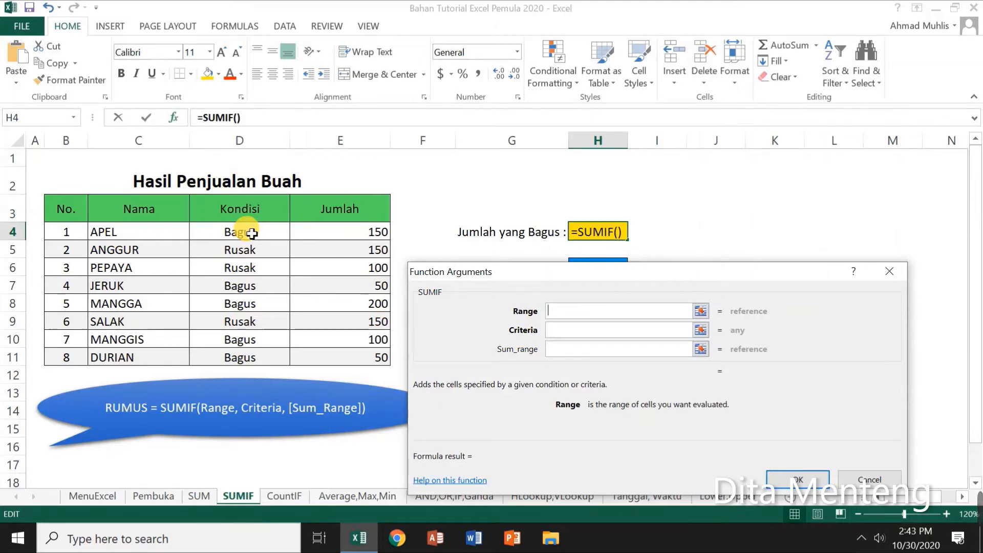
pyautogui.moveTo(251, 233); pyautogui.dragTo(251, 365)
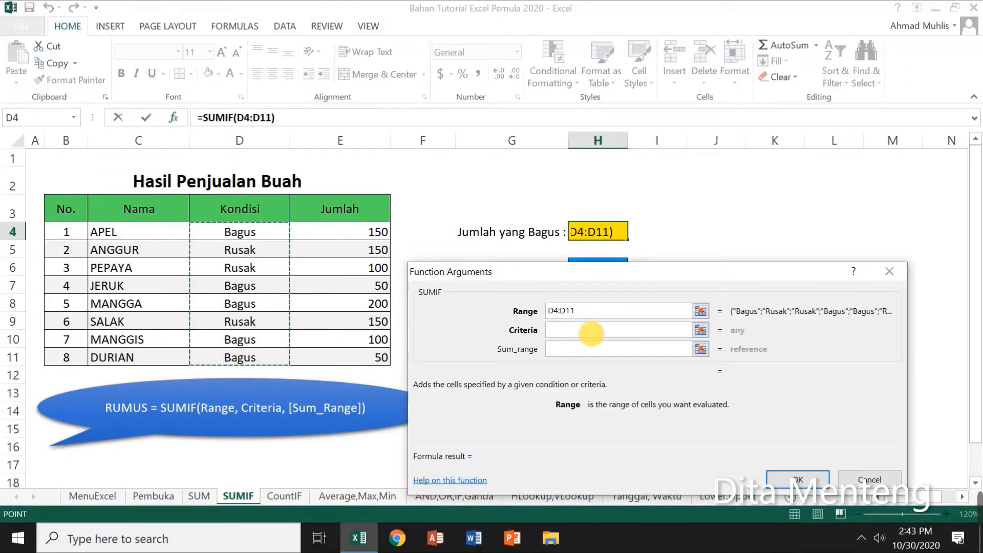
pyautogui.click(589, 329)
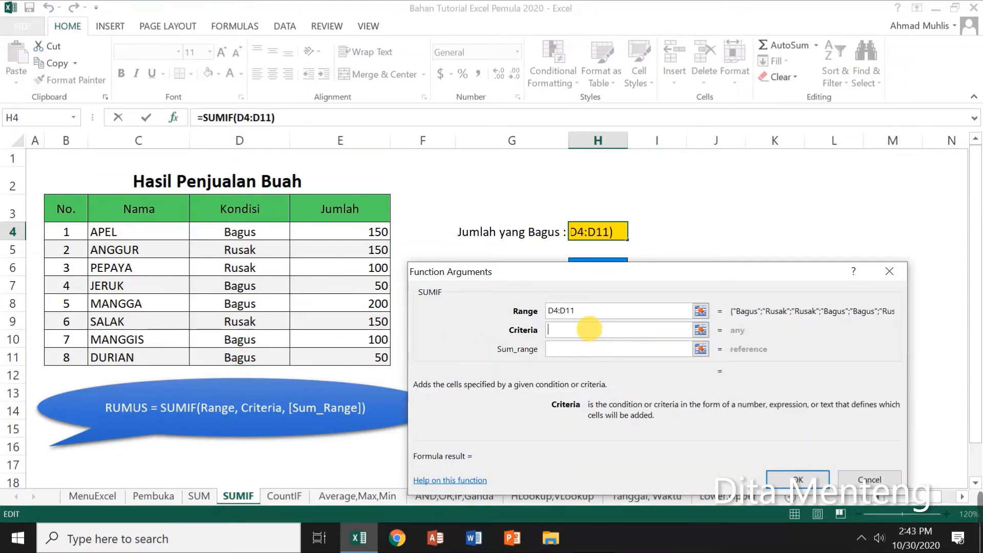
pyautogui.write('B')
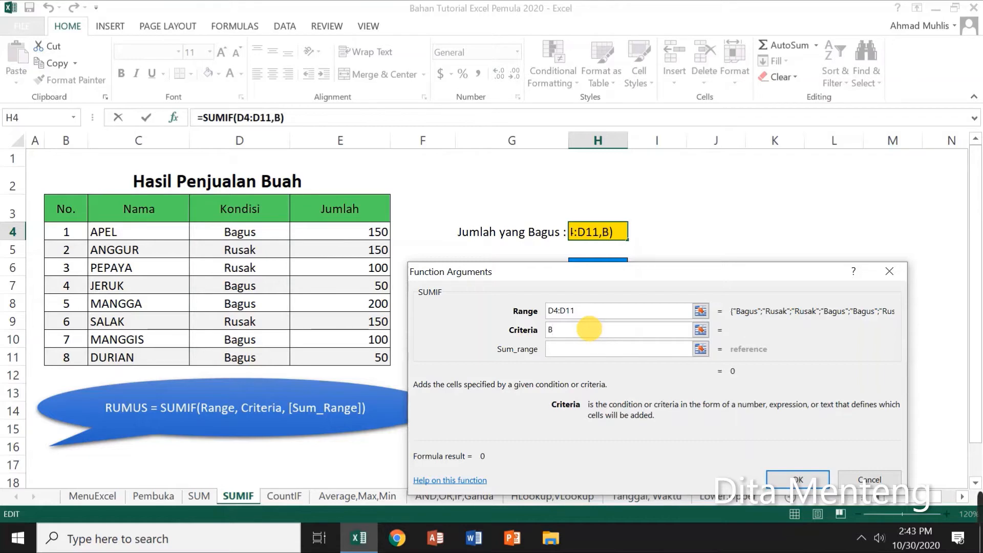
pyautogui.write('agus')
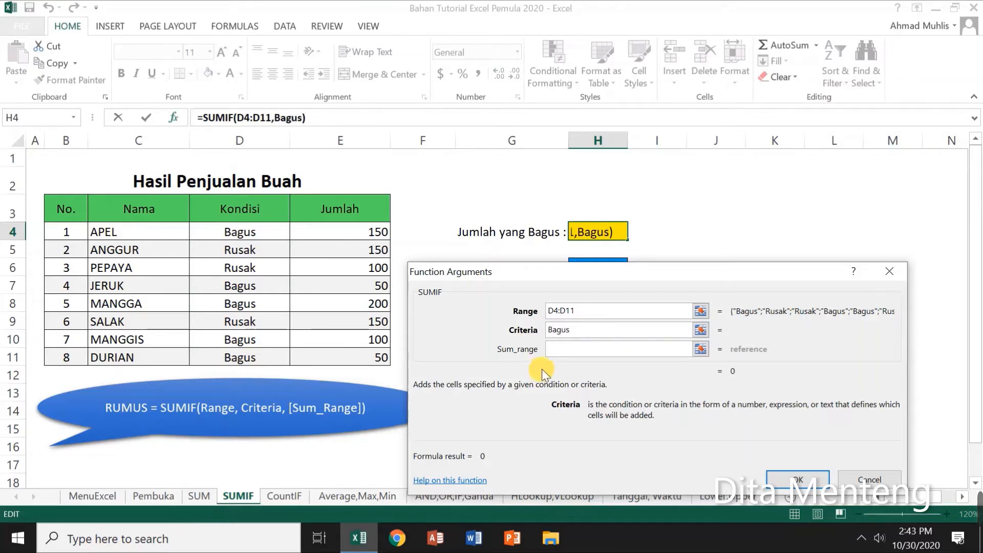
pyautogui.click(563, 350)
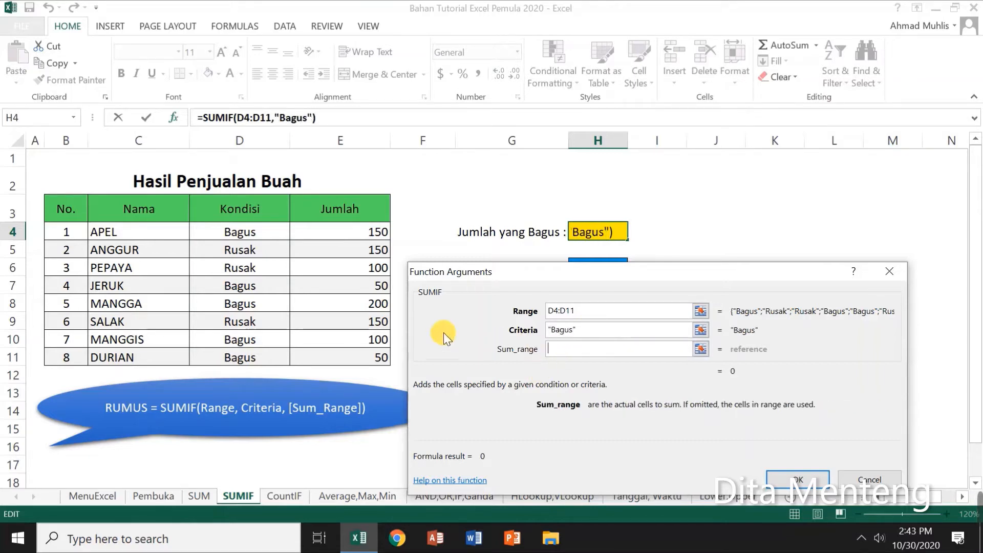
pyautogui.click(356, 235)
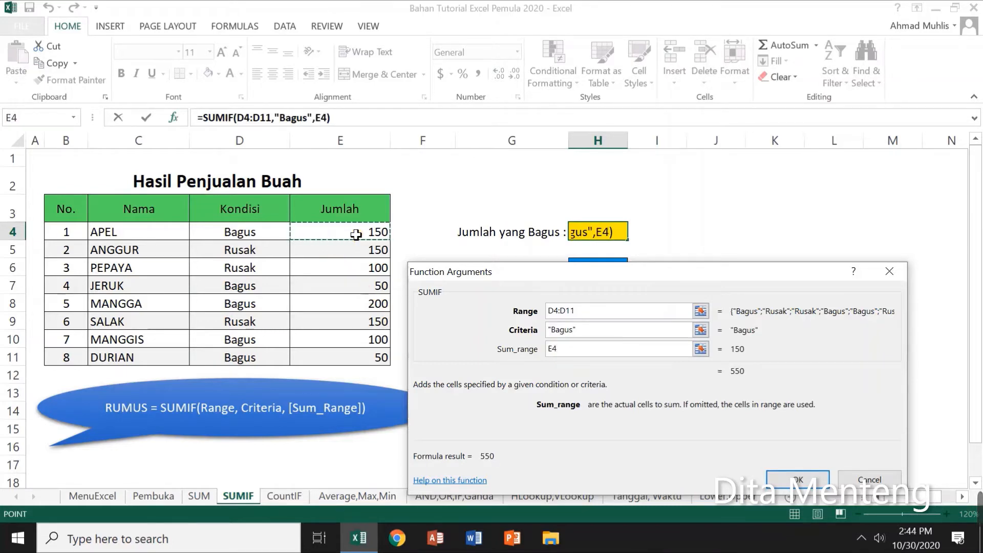
pyautogui.moveTo(356, 235); pyautogui.dragTo(363, 358)
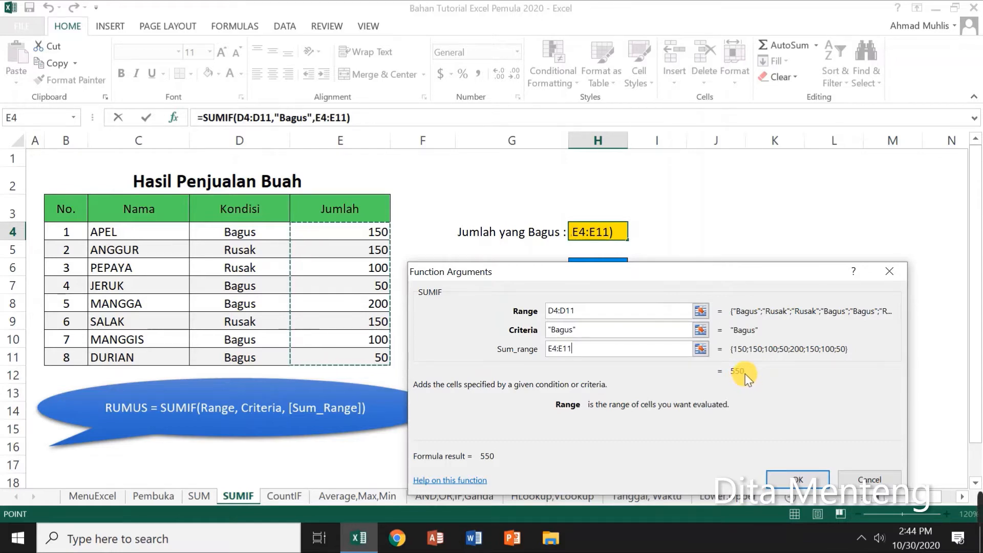
pyautogui.click(798, 471)
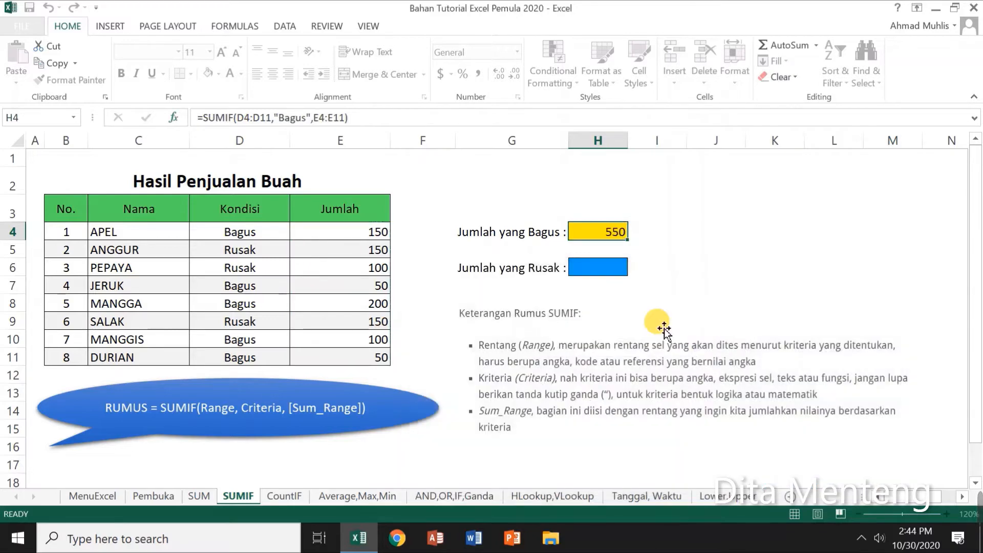
# Insert a SUMIF function in H6 for Jumlah yang Rusak with range D4:D11, criteria "Rusak" and sum range E4:E11
pyautogui.click(609, 270)
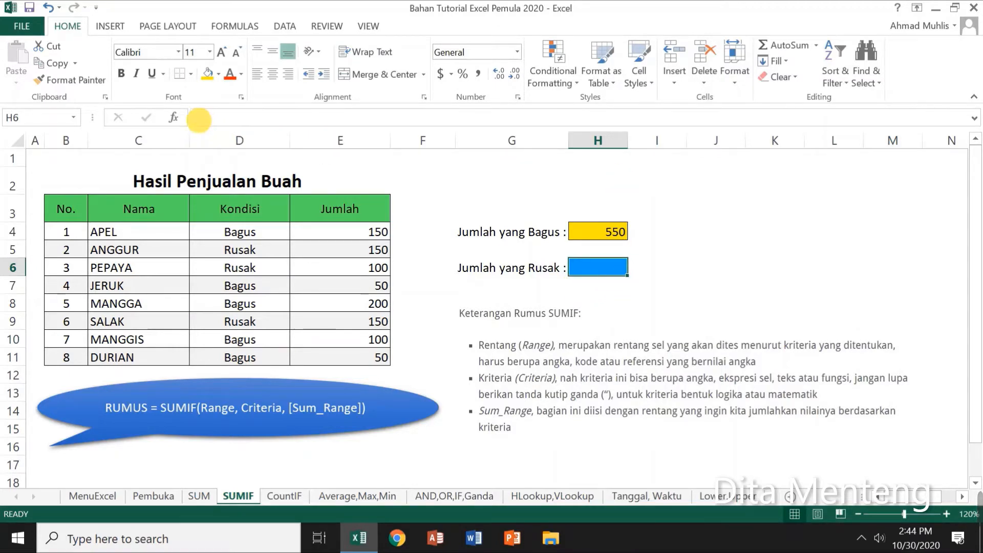
pyautogui.click(173, 118)
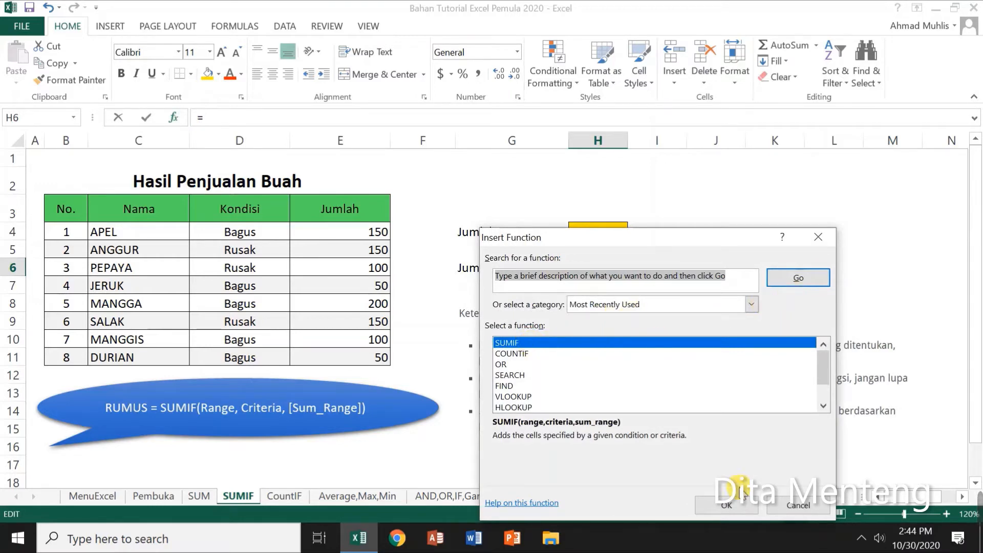
pyautogui.click(726, 506)
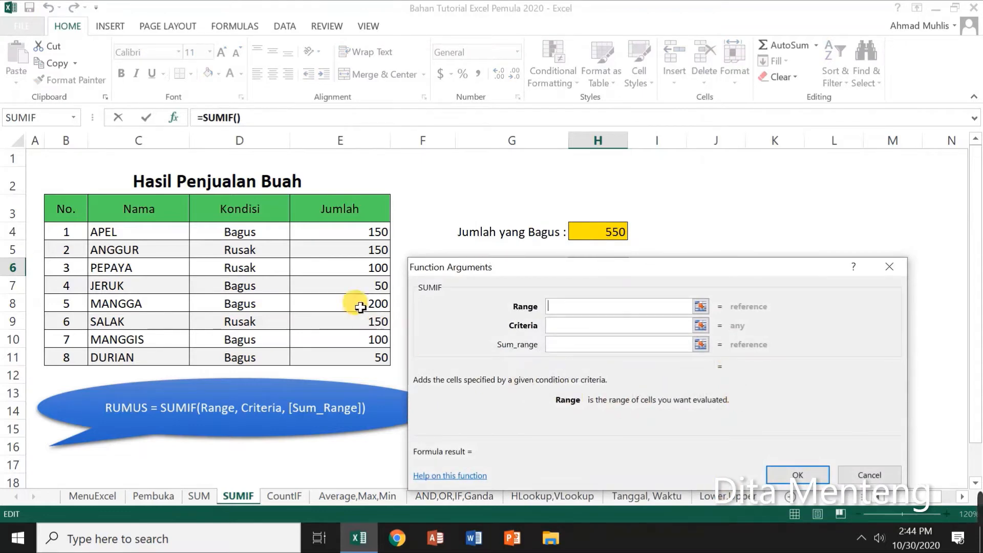
pyautogui.moveTo(277, 239); pyautogui.dragTo(258, 365)
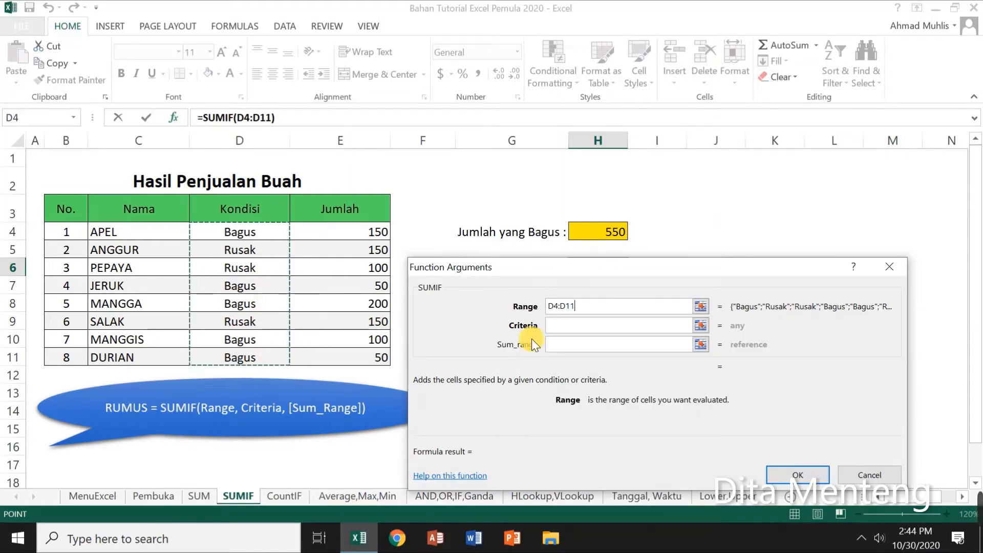
pyautogui.click(560, 326)
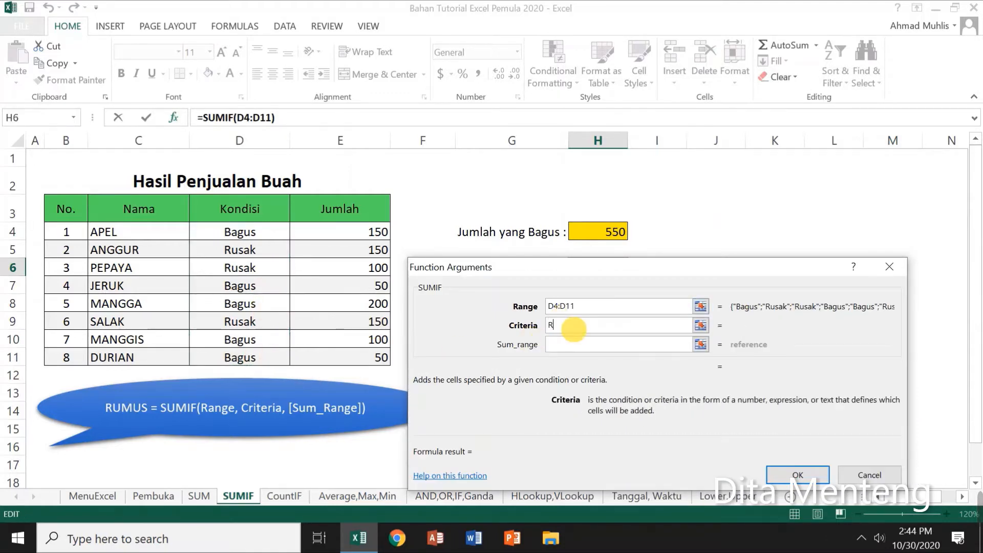
pyautogui.write('Rusak')
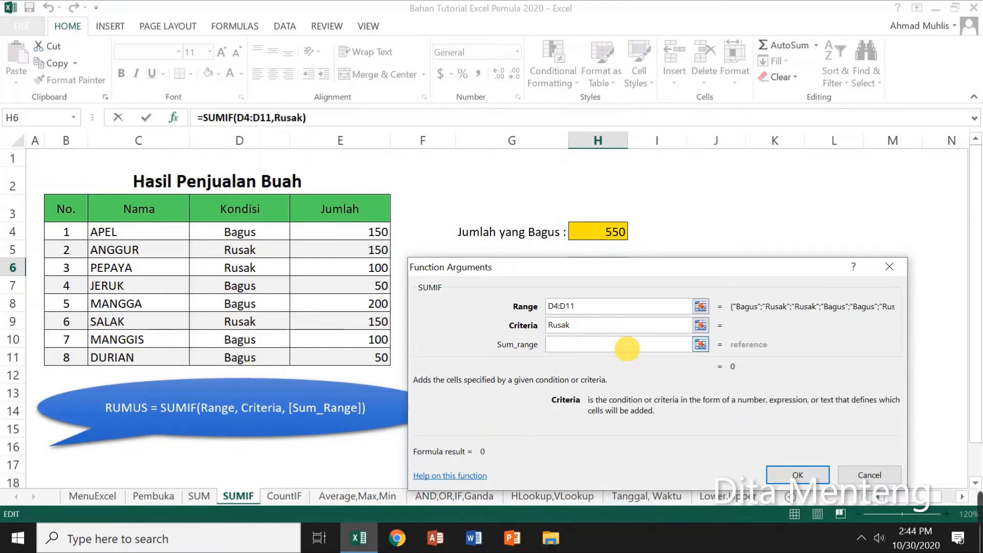
pyautogui.click(589, 345)
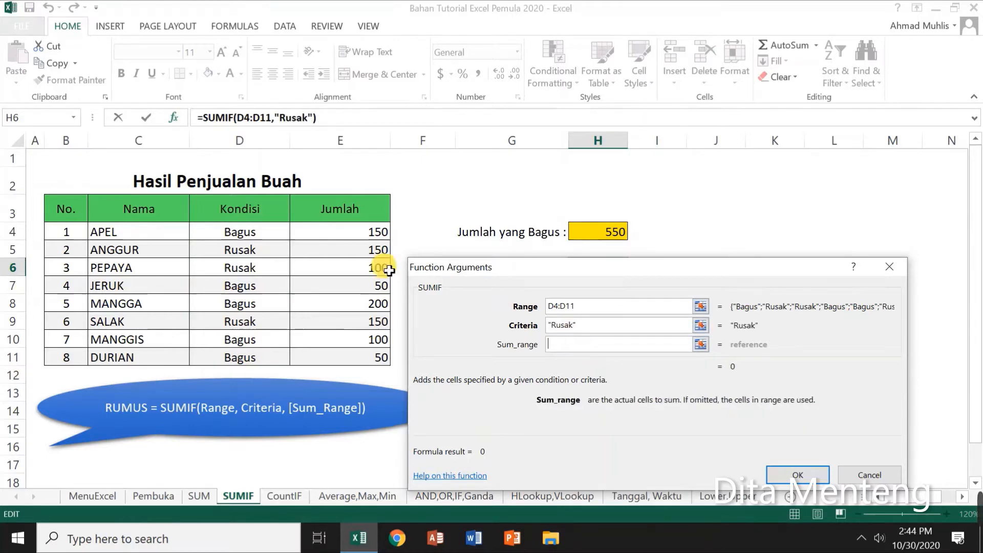
pyautogui.moveTo(338, 231); pyautogui.dragTo(370, 354)
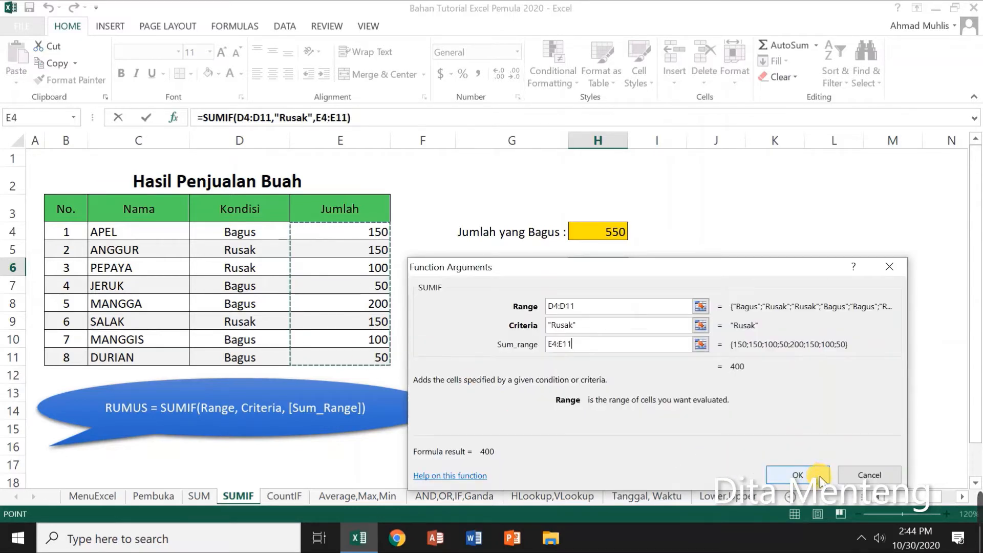
pyautogui.click(801, 477)
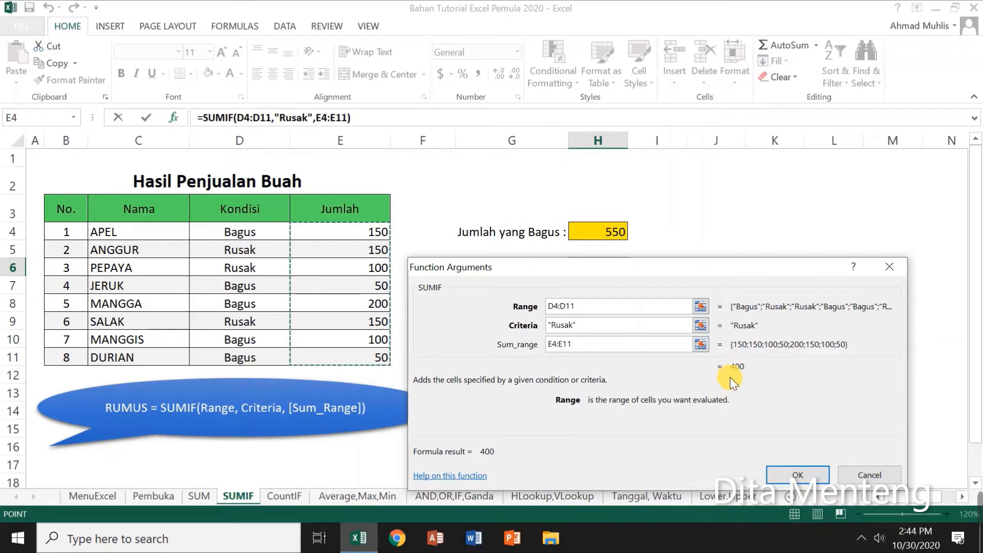
pyautogui.click(805, 476)
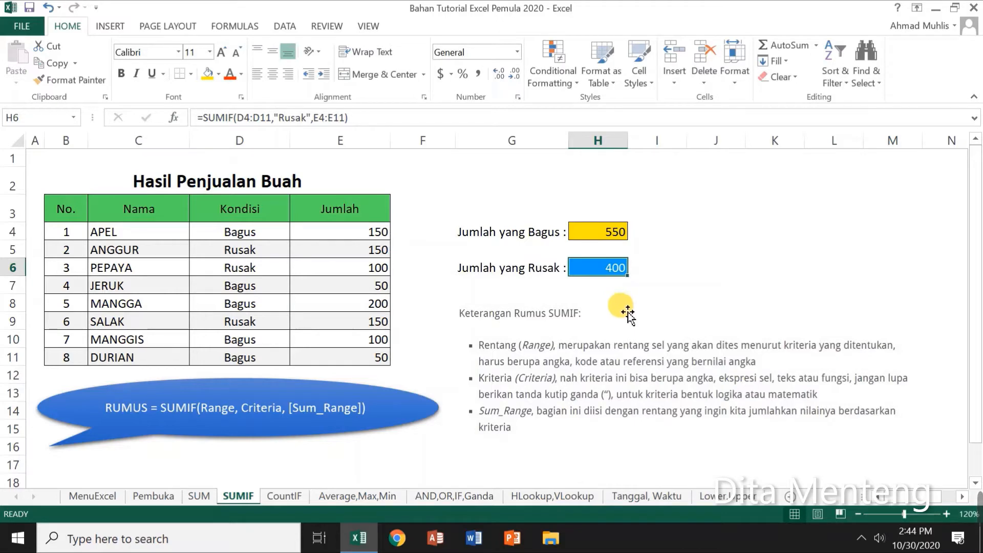
pyautogui.moveTo(981, 500)
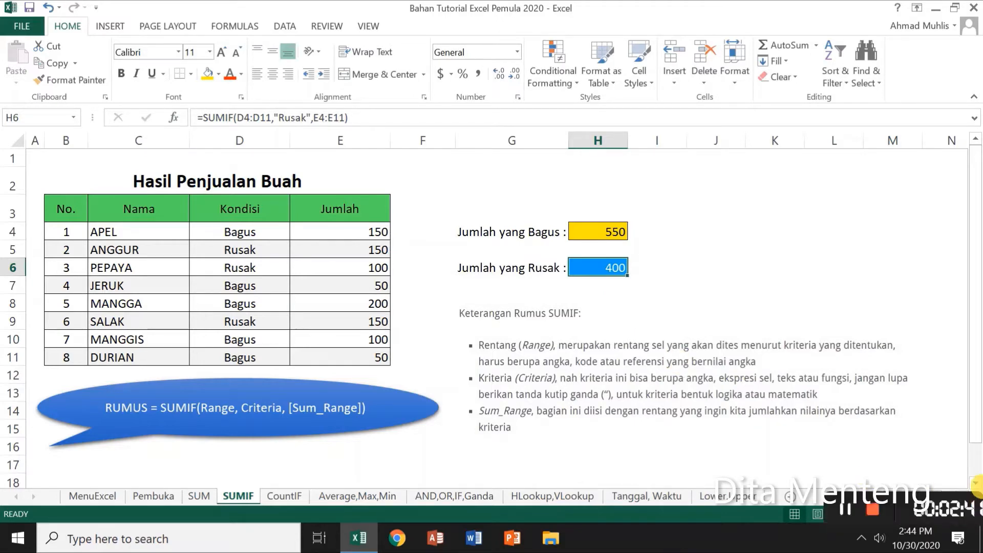
pyautogui.click(675, 507)
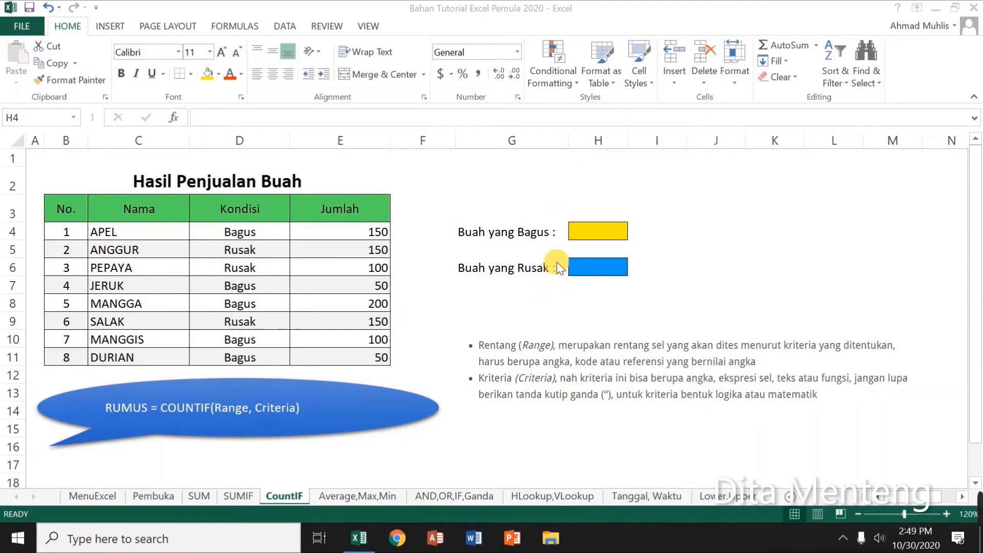
# Insert a COUNTIF function in H4 for Buah yang Bagus with range D4:D11 and criteria "Bagus"
pyautogui.click(602, 235)
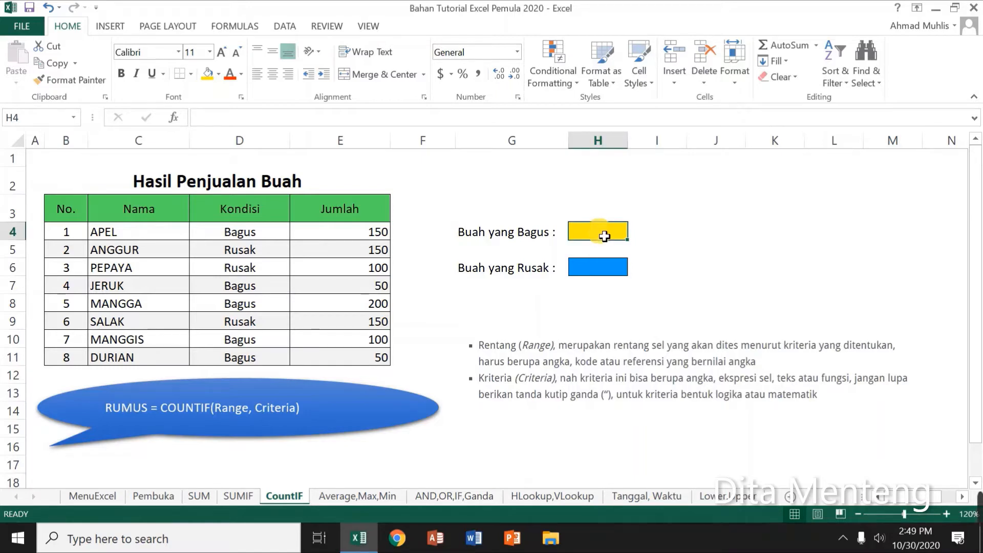
pyautogui.click(174, 118)
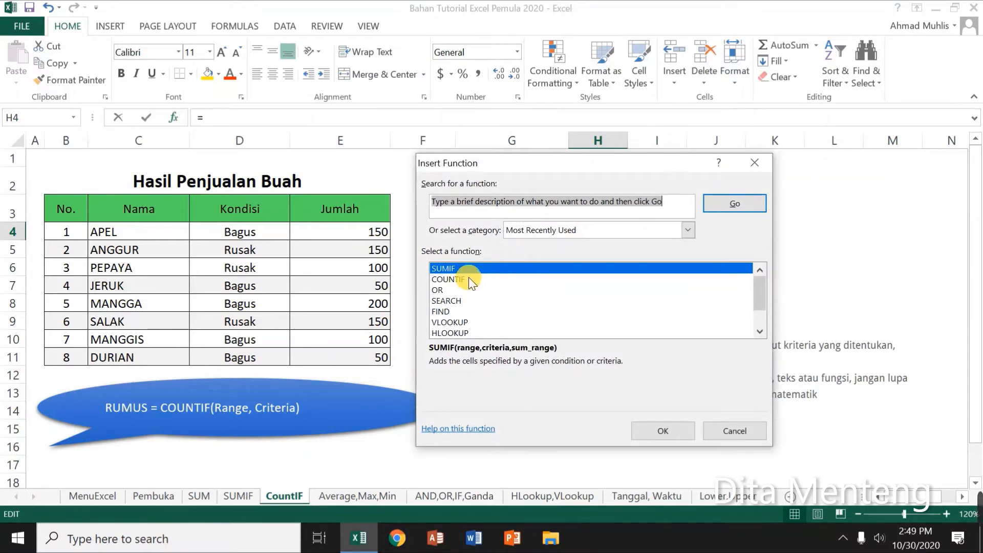
pyautogui.click(468, 279)
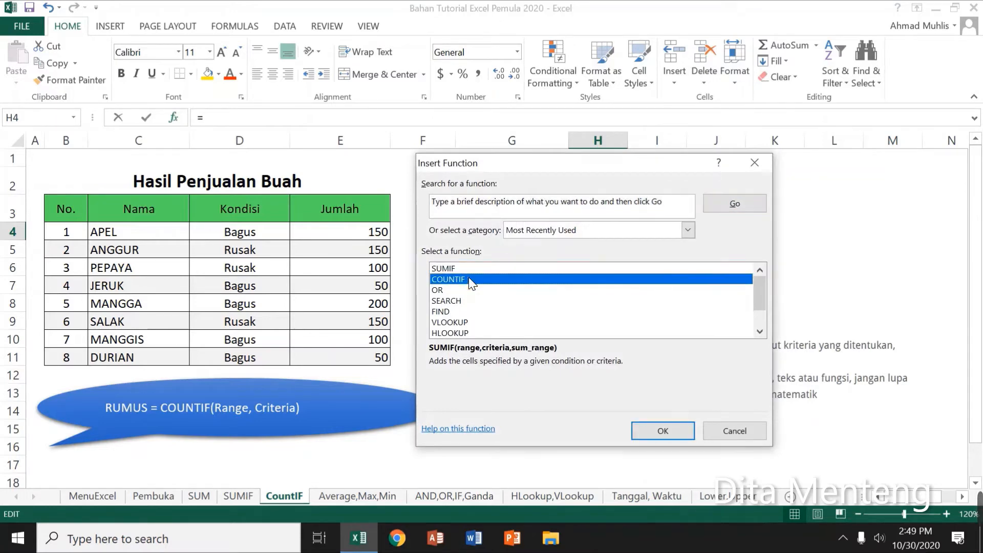
pyautogui.click(664, 432)
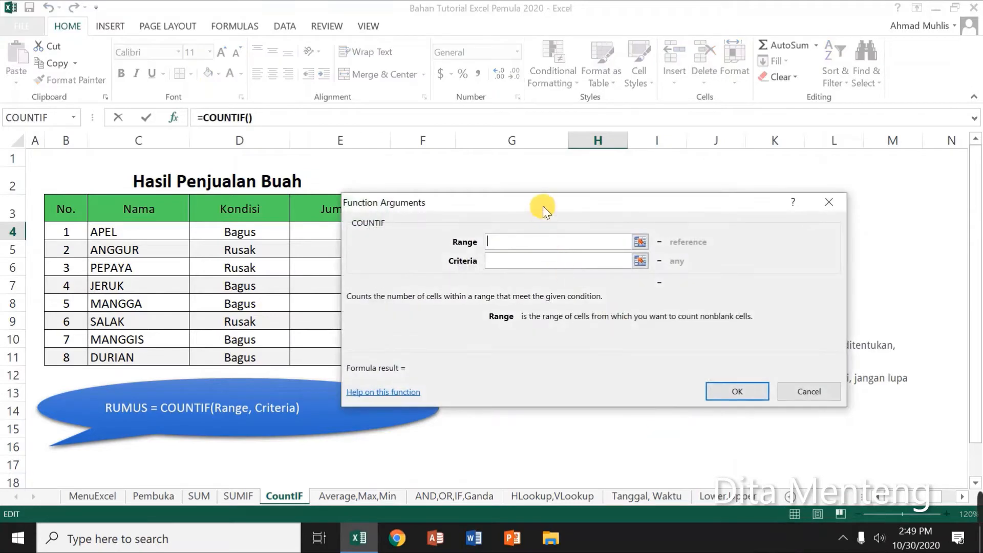
pyautogui.moveTo(544, 206); pyautogui.dragTo(564, 297)
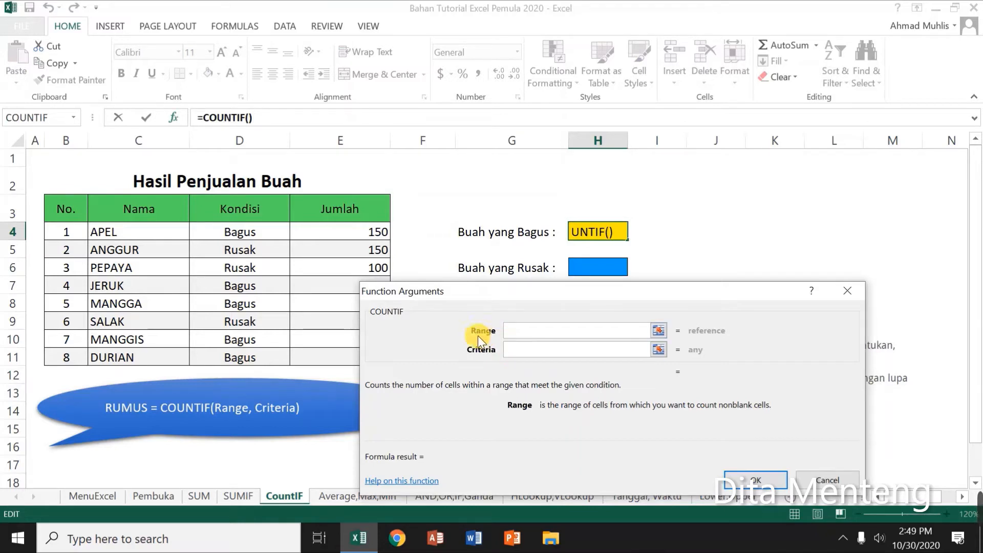
pyautogui.moveTo(249, 231); pyautogui.dragTo(250, 362)
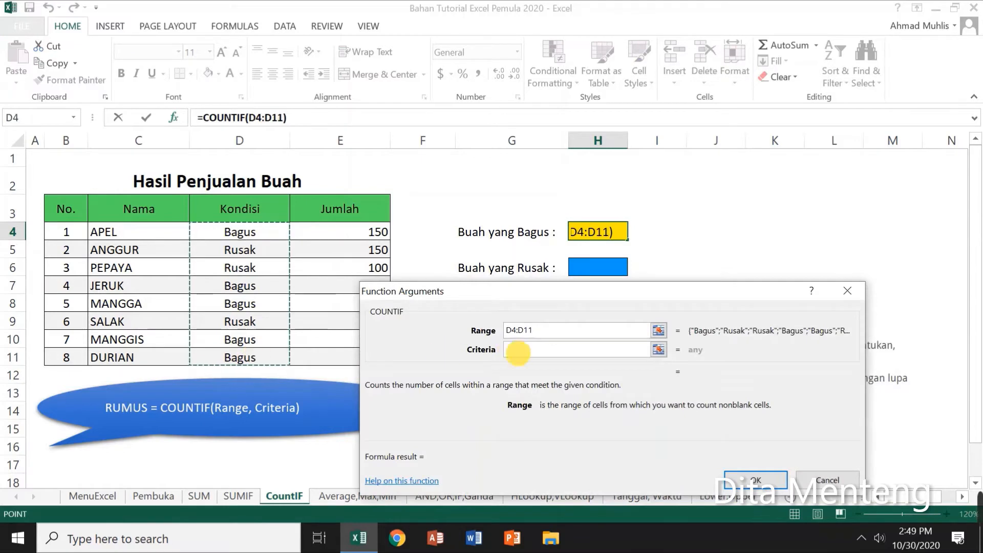
pyautogui.click(521, 350)
pyautogui.write('Bagus')
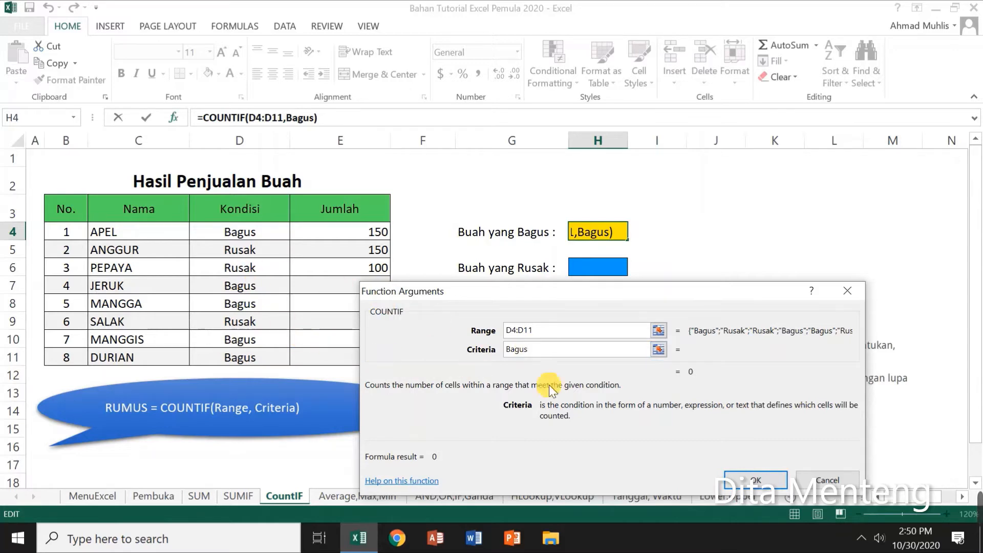
pyautogui.click(759, 482)
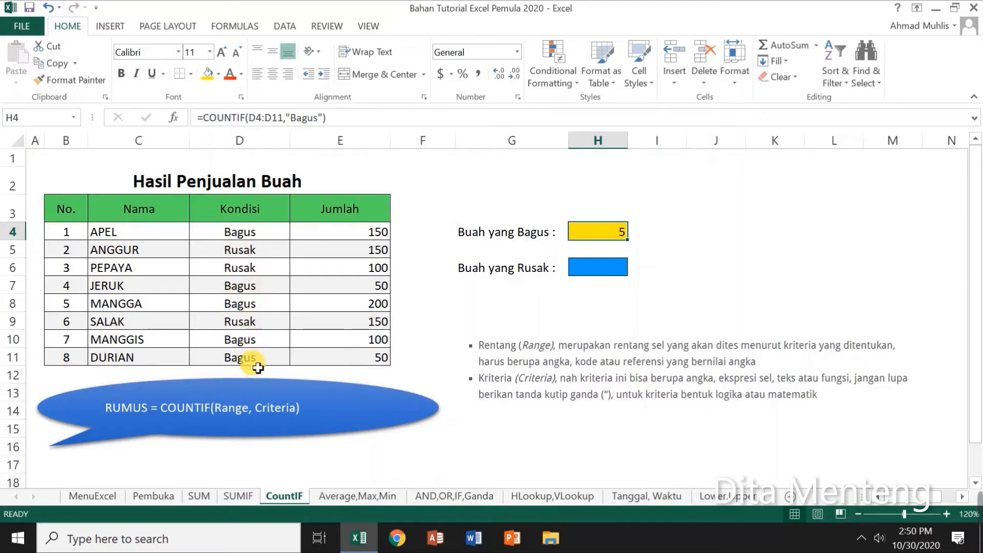
# Insert a COUNTIF function in H6 for Buah yang Rusak with range D4:D11 and criteria "Rusak"
pyautogui.click(610, 269)
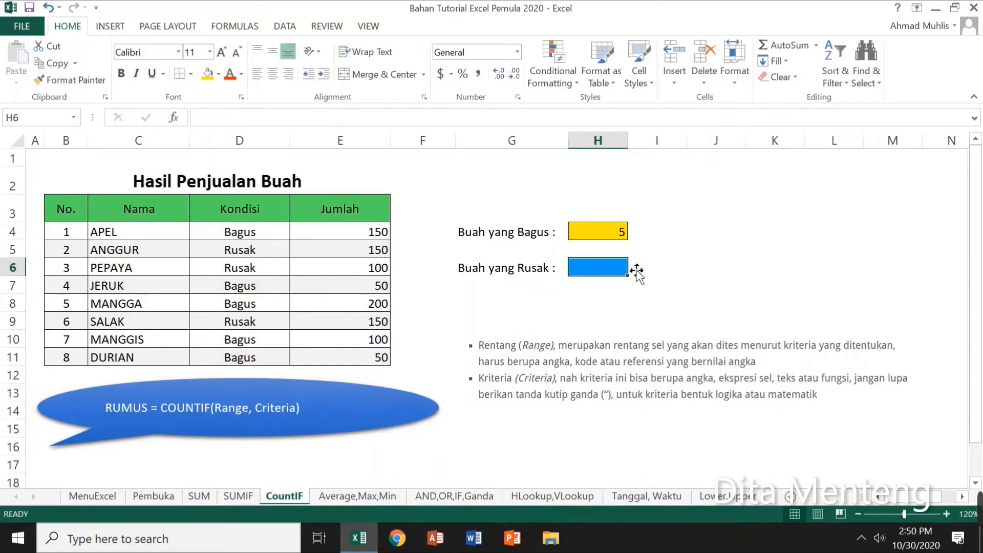
pyautogui.click(175, 118)
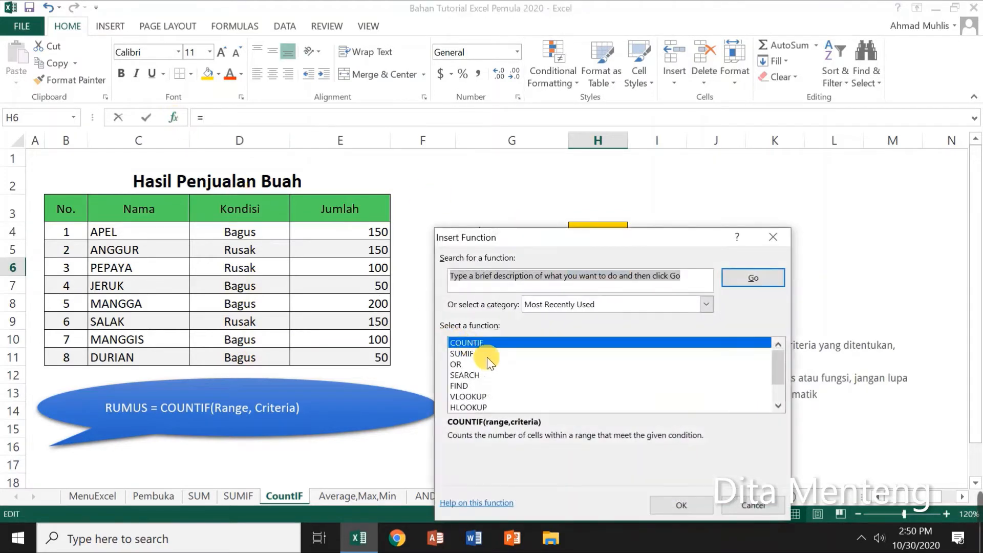
pyautogui.click(680, 504)
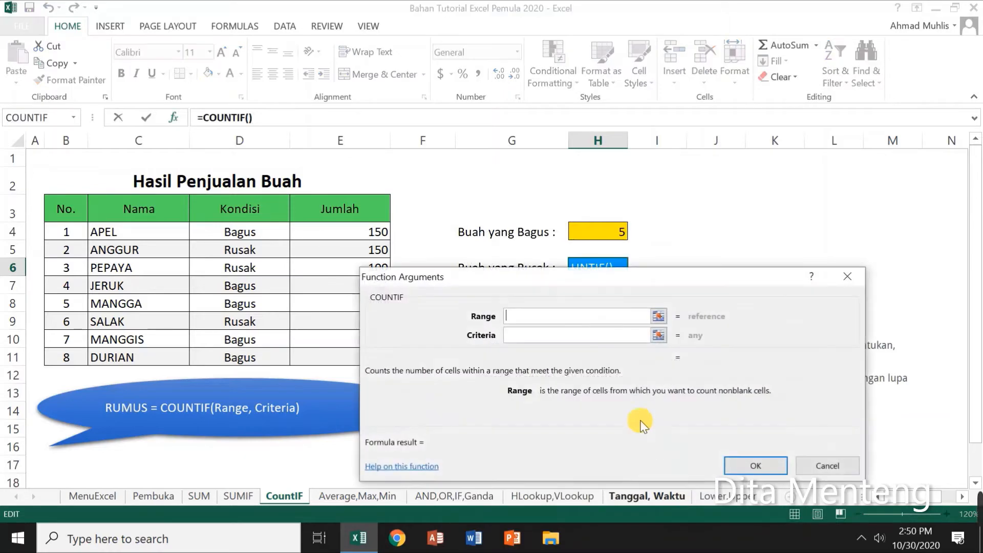
pyautogui.click(237, 246)
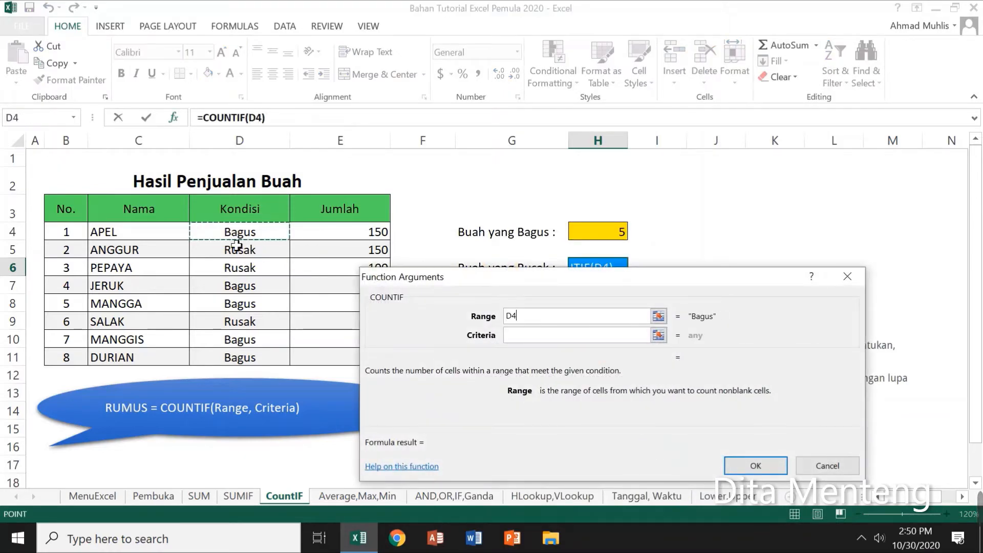
pyautogui.moveTo(237, 245); pyautogui.dragTo(227, 358)
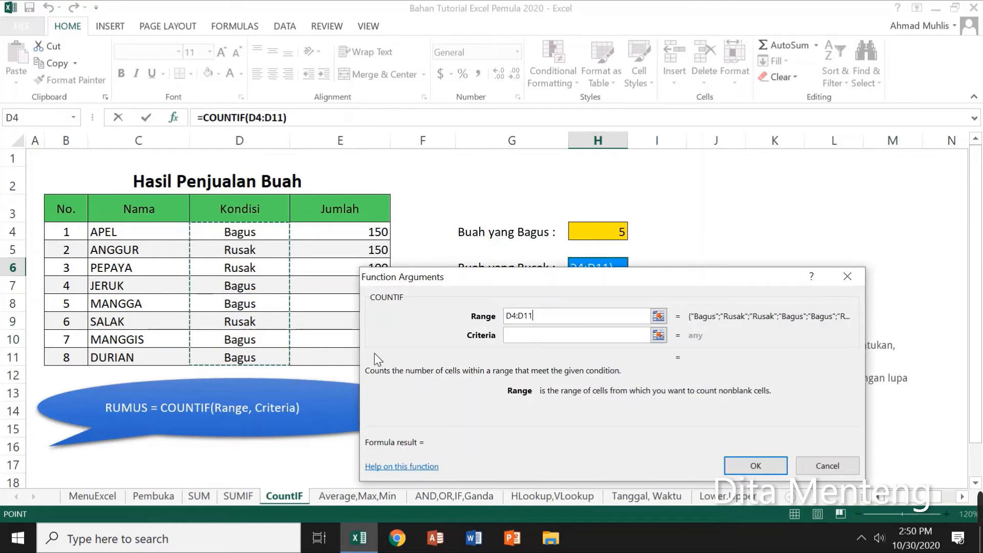
pyautogui.click(544, 338)
pyautogui.write('Rusa')
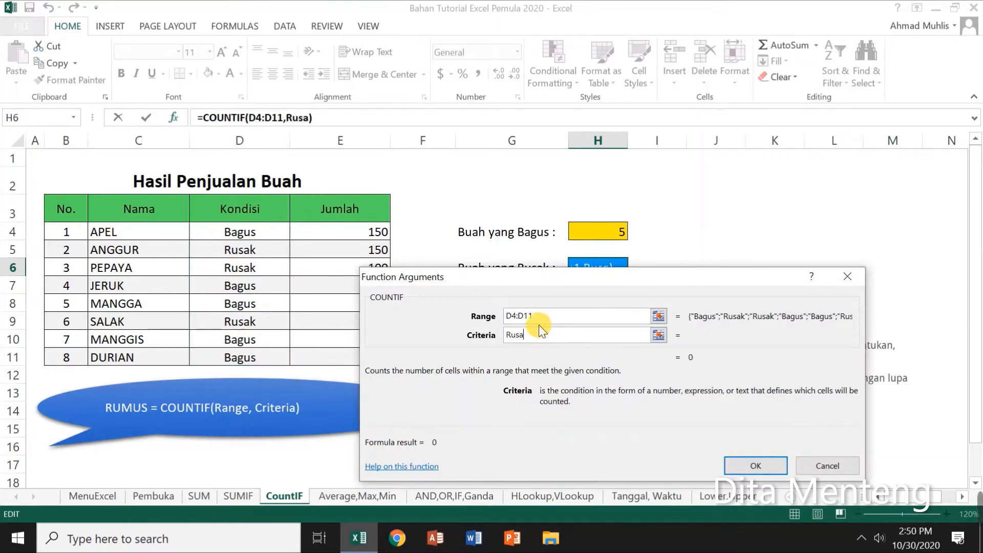
pyautogui.write('k')
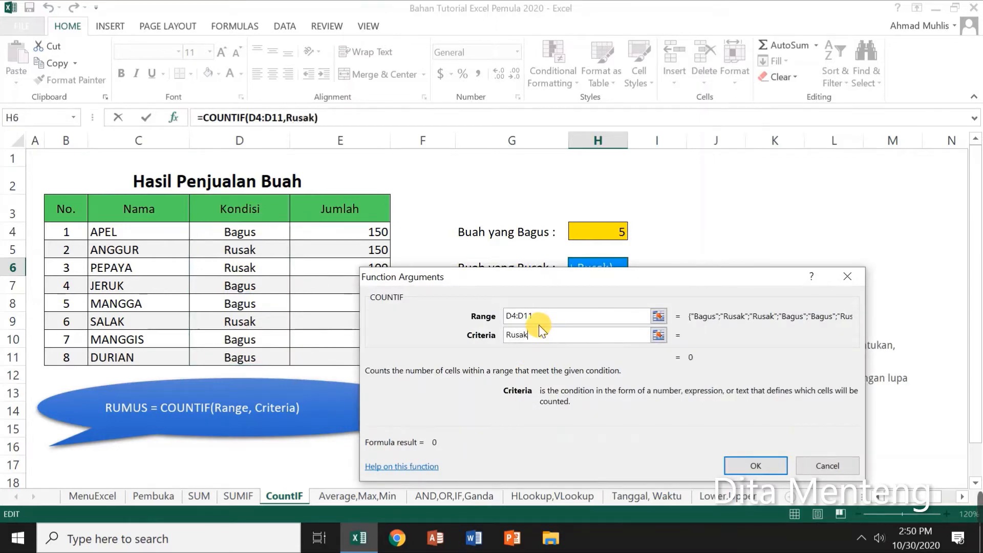
pyautogui.click(755, 467)
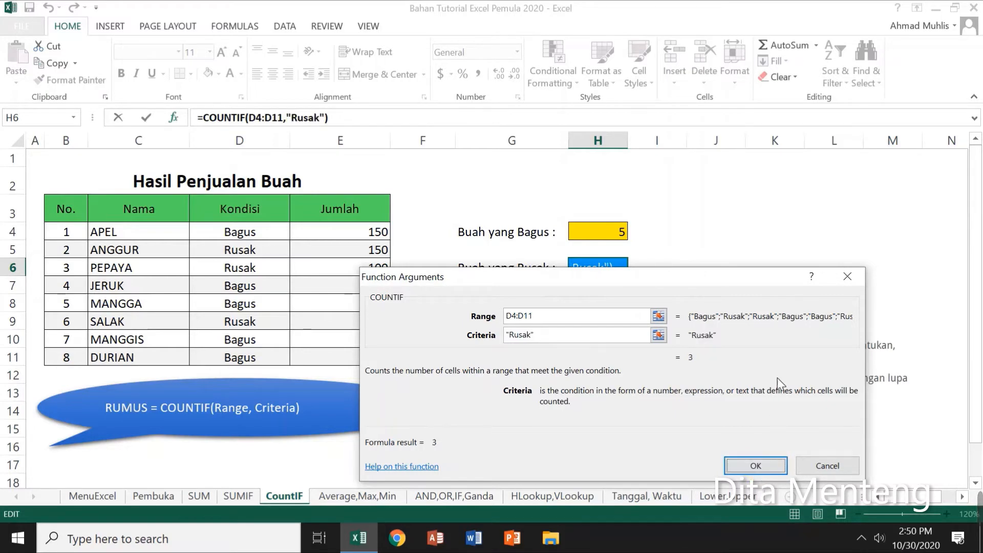
pyautogui.click(747, 465)
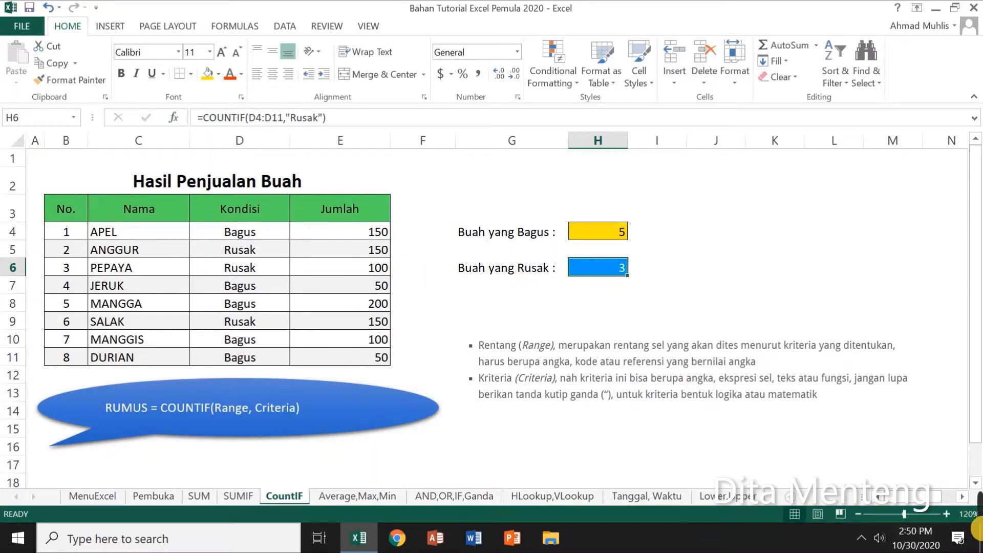
pyautogui.moveTo(917, 521)
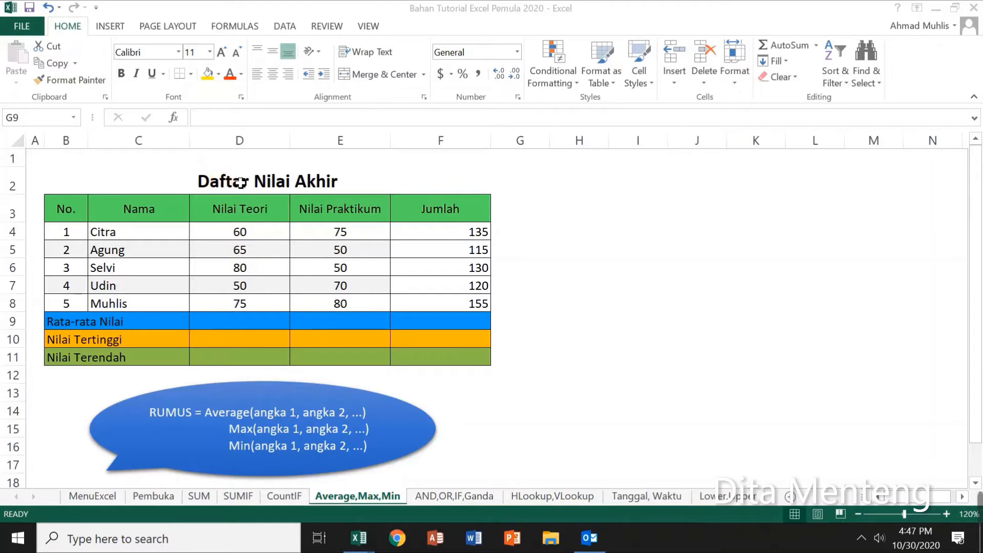
pyautogui.click(264, 181)
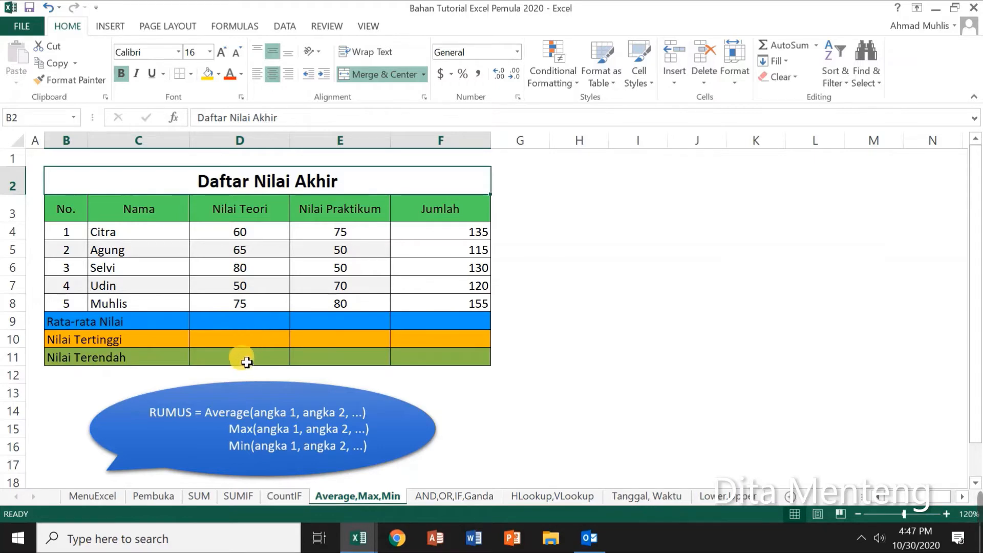
pyautogui.moveTo(257, 328); pyautogui.dragTo(471, 359)
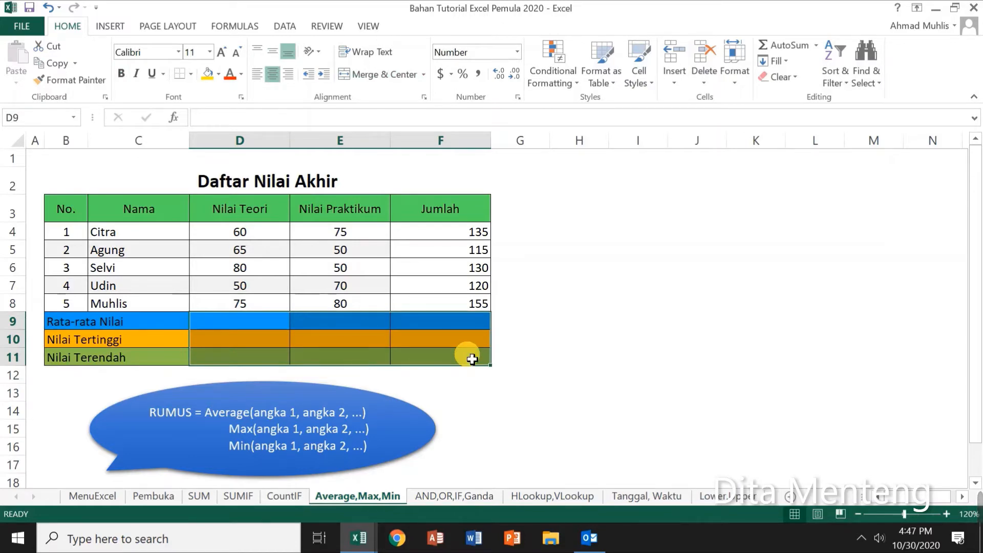
pyautogui.click(559, 306)
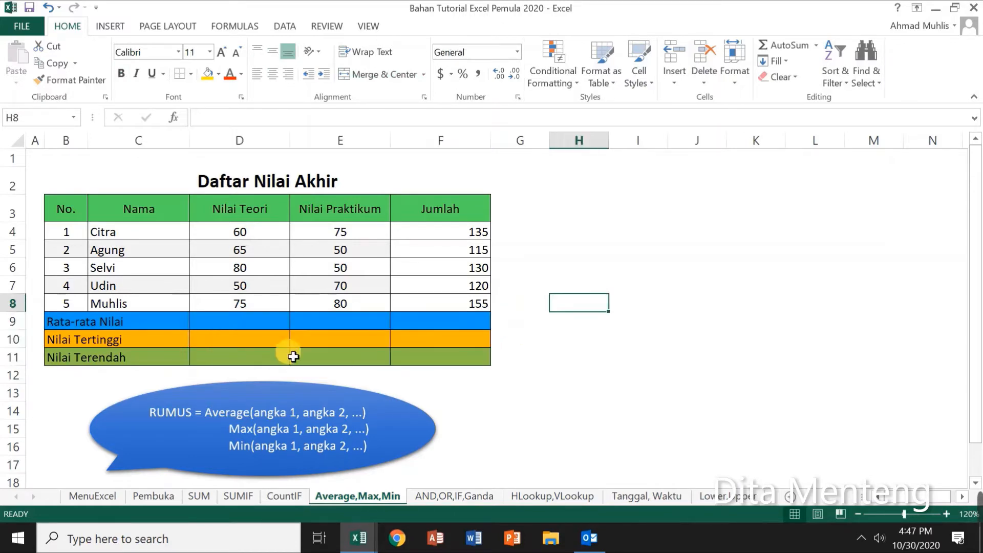
# Calculate the Rata-rata Nilai for Nilai Teori in D9 with AVERAGE over D4:D8
pyautogui.click(240, 323)
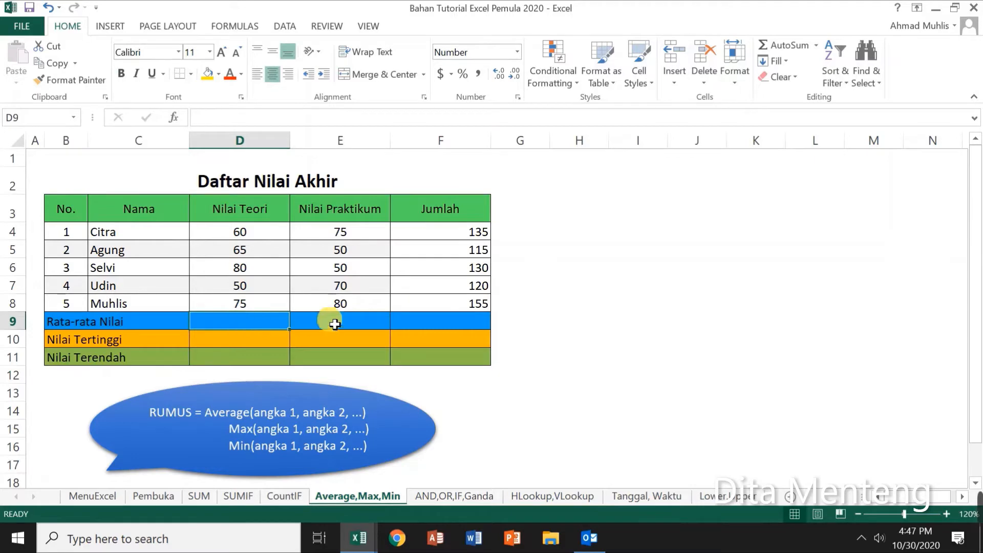
pyautogui.click(819, 45)
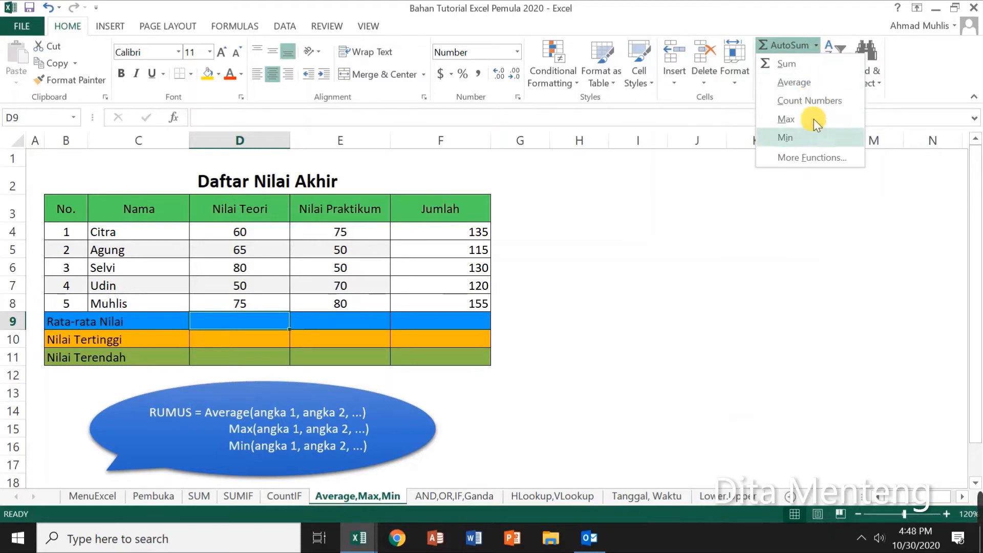
pyautogui.click(814, 80)
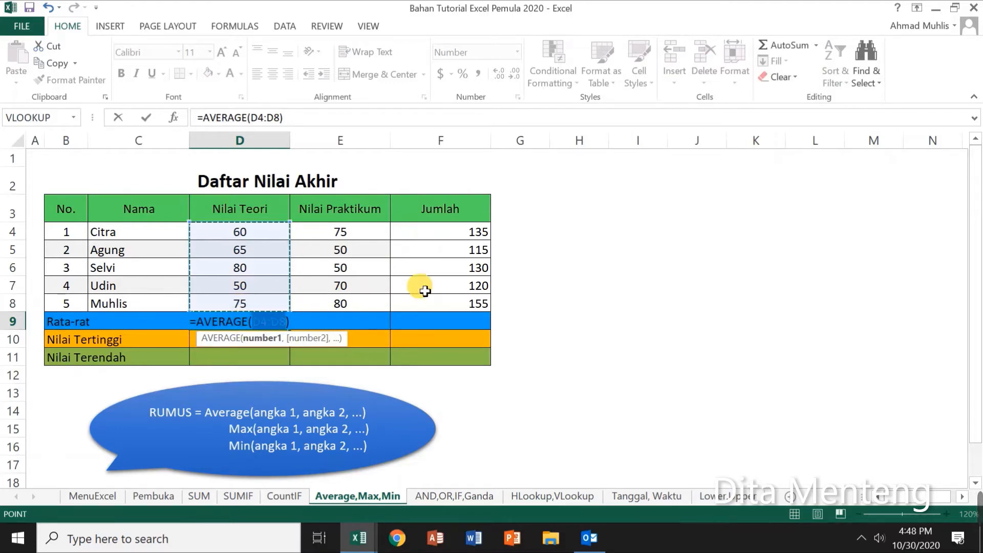
pyautogui.press('Return')
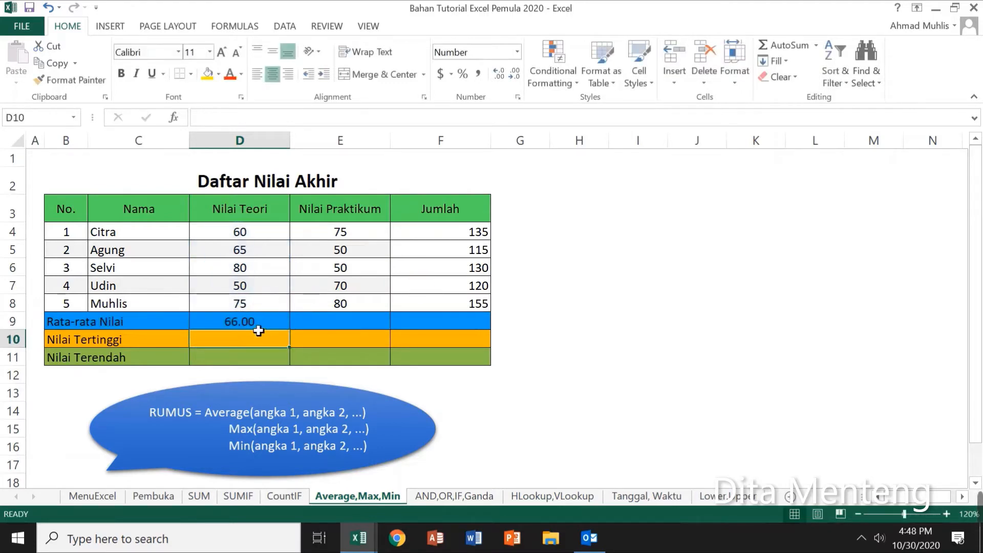
# Copy the average formula from D9 into E9:F9 for the Nilai Praktikum and Jumlah columns
pyautogui.click(258, 329)
pyautogui.click(35, 62)
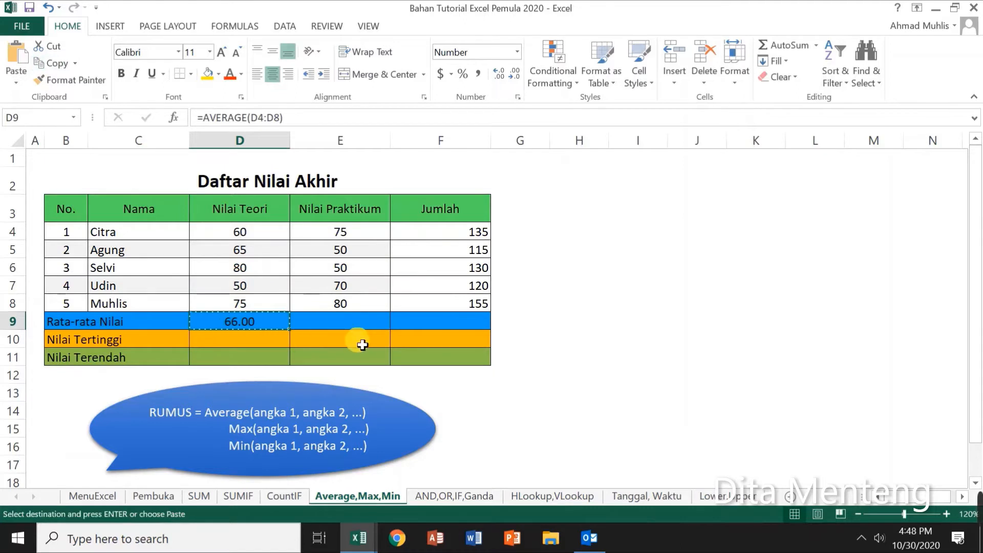
pyautogui.moveTo(340, 320); pyautogui.dragTo(441, 330)
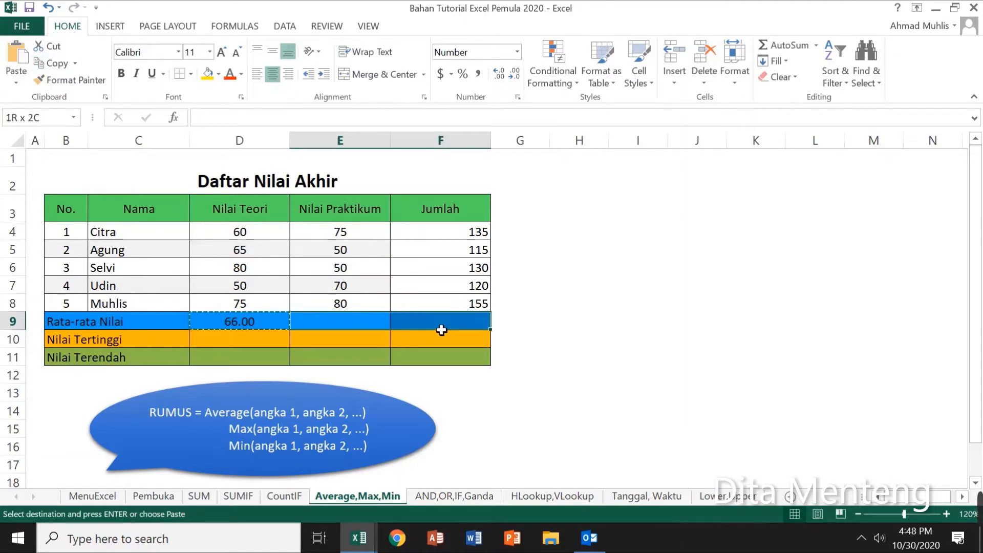
pyautogui.click(21, 52)
# Calculate the Nilai Tertinggi for Nilai Teori in D10 with MAX, setting its range to D4:D8
pyautogui.click(253, 344)
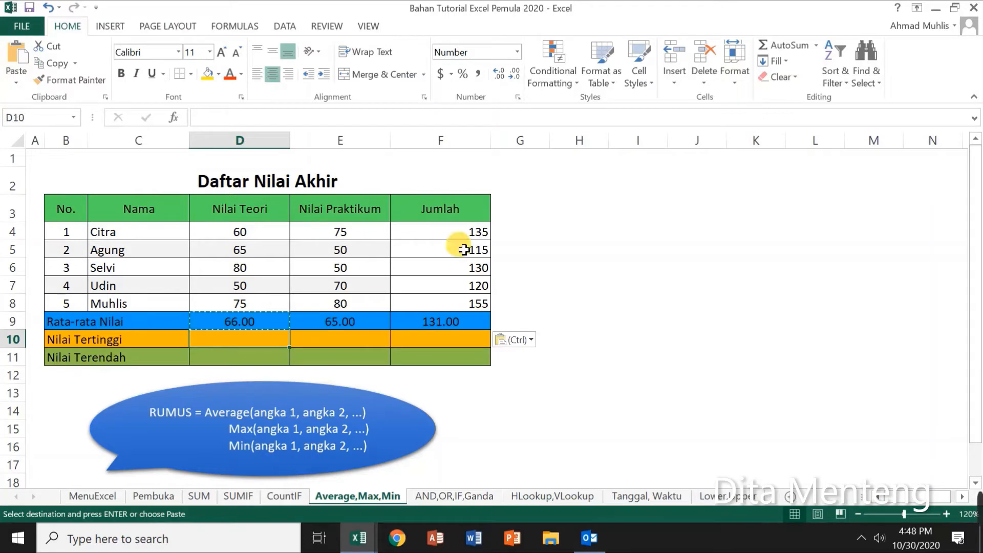
pyautogui.click(818, 45)
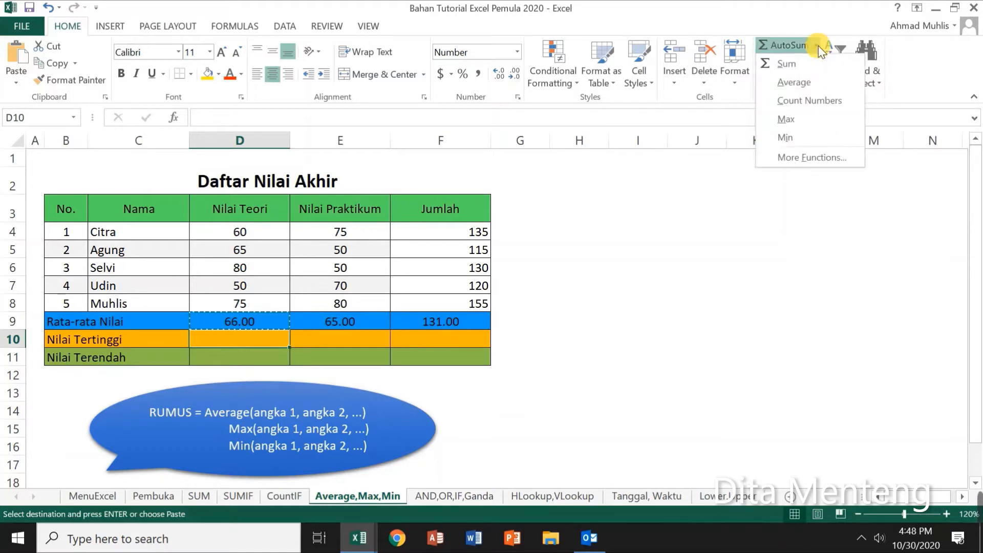
pyautogui.click(813, 119)
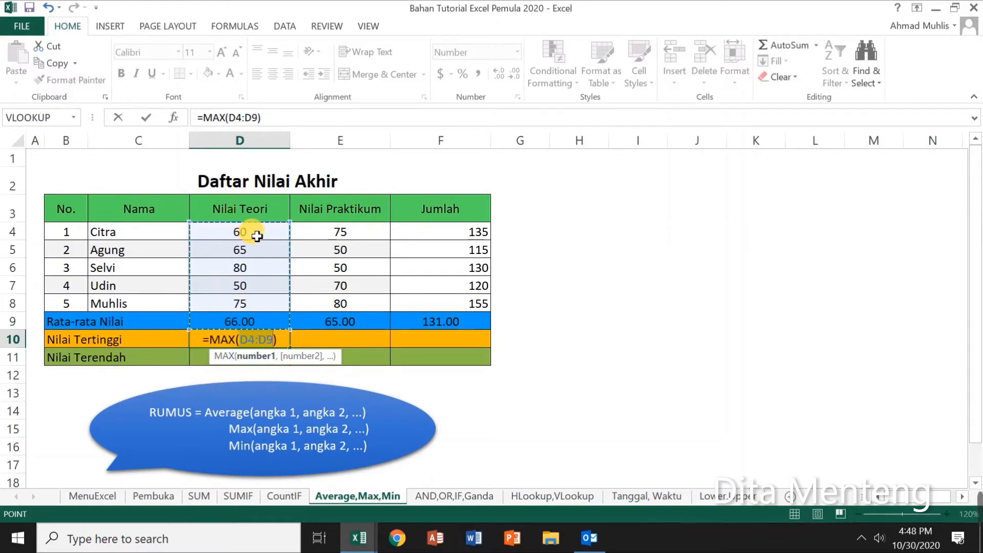
pyautogui.moveTo(257, 236); pyautogui.dragTo(254, 312)
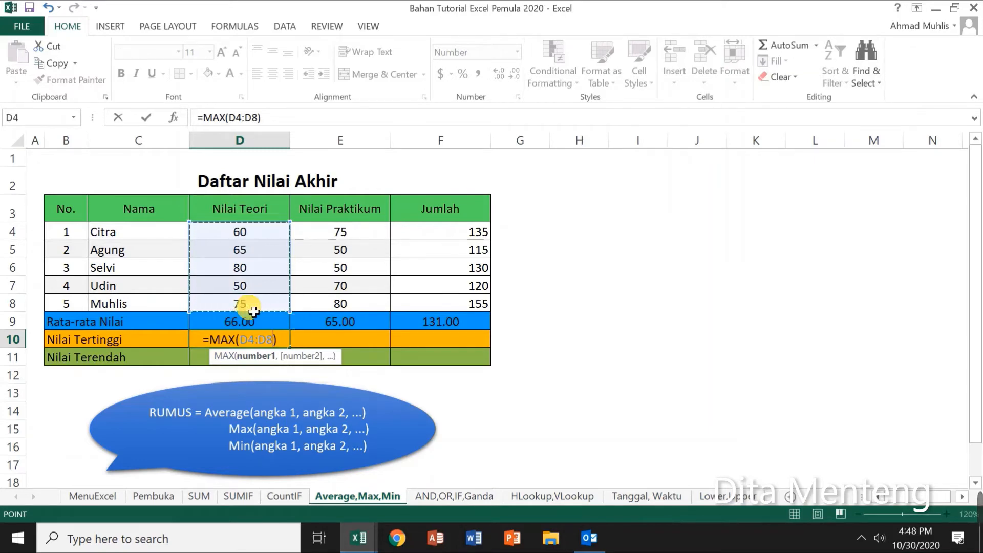
pyautogui.press('Return')
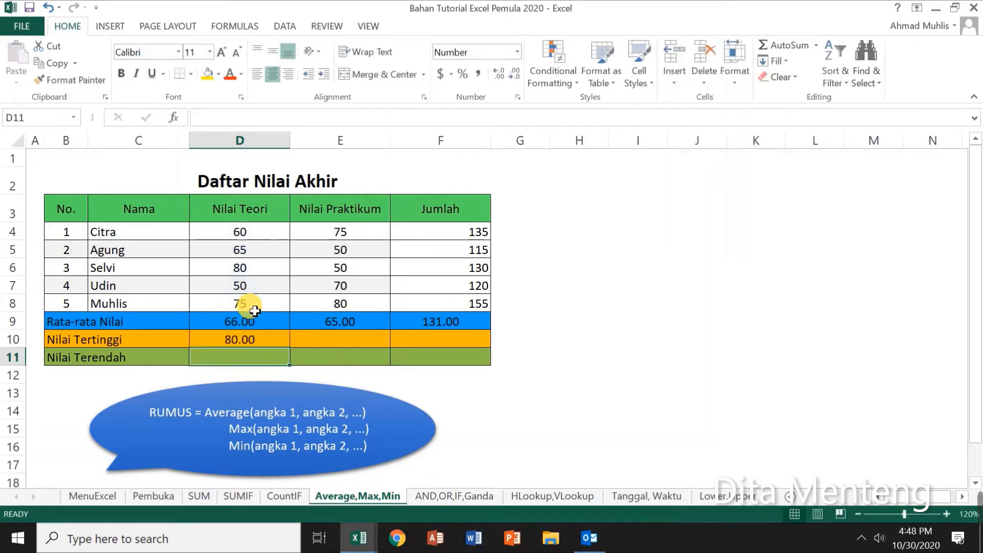
# Copy the MAX formula from D10 into E10:F10 for the Nilai Praktikum and Jumlah columns
pyautogui.click(256, 346)
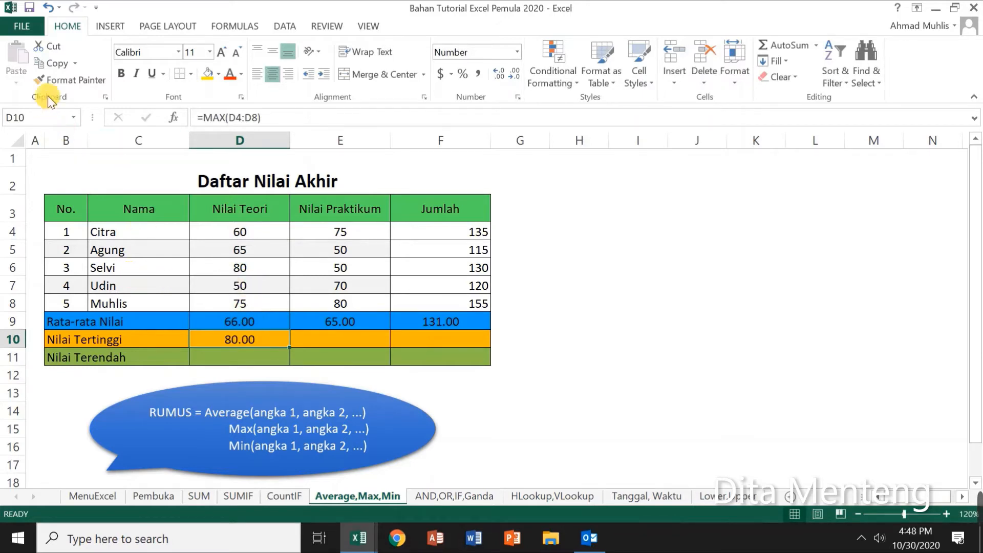
pyautogui.click(52, 63)
pyautogui.moveTo(319, 336); pyautogui.dragTo(417, 341)
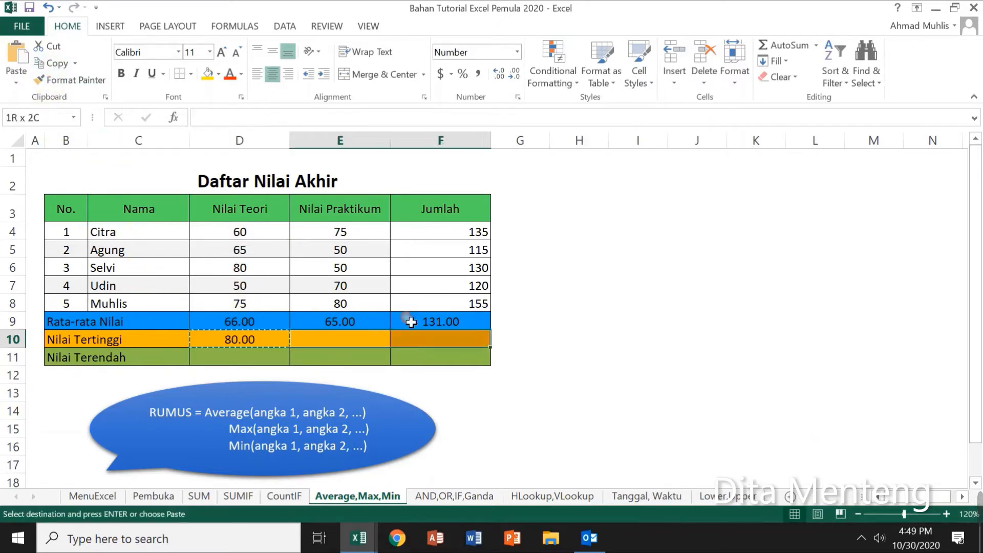
pyautogui.click(17, 58)
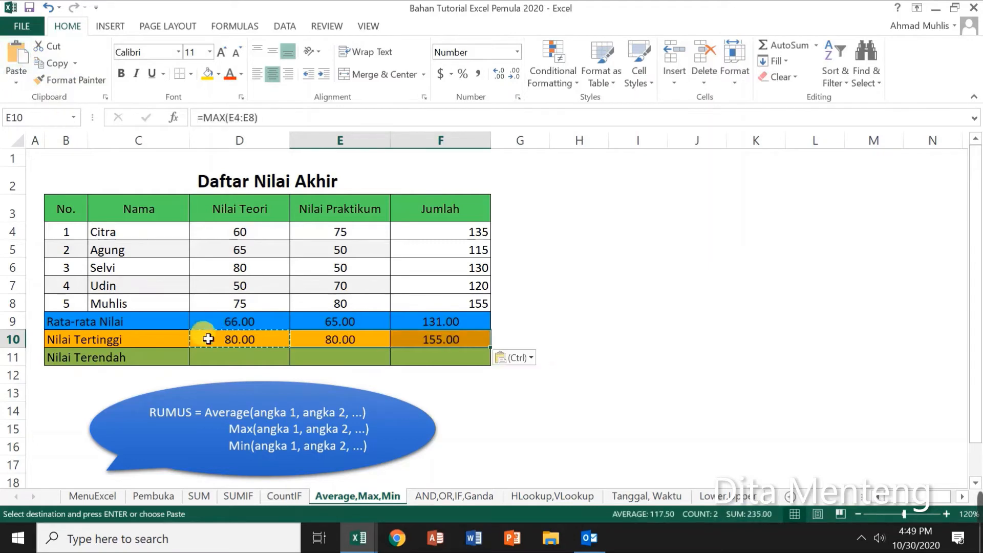
# Calculate the Nilai Terendah for Nilai Teori in D11 with MIN, setting its range to D4:D8
pyautogui.click(234, 360)
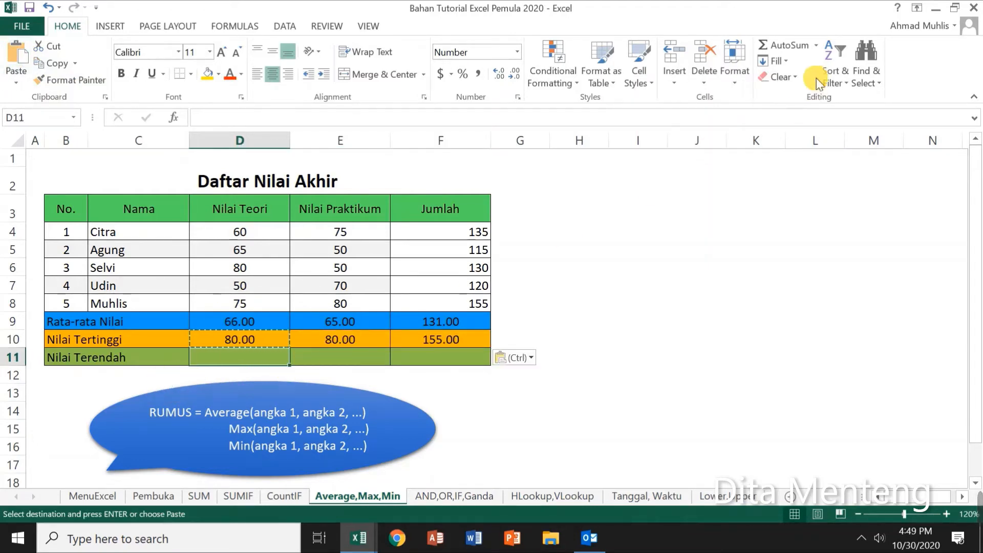
pyautogui.click(818, 44)
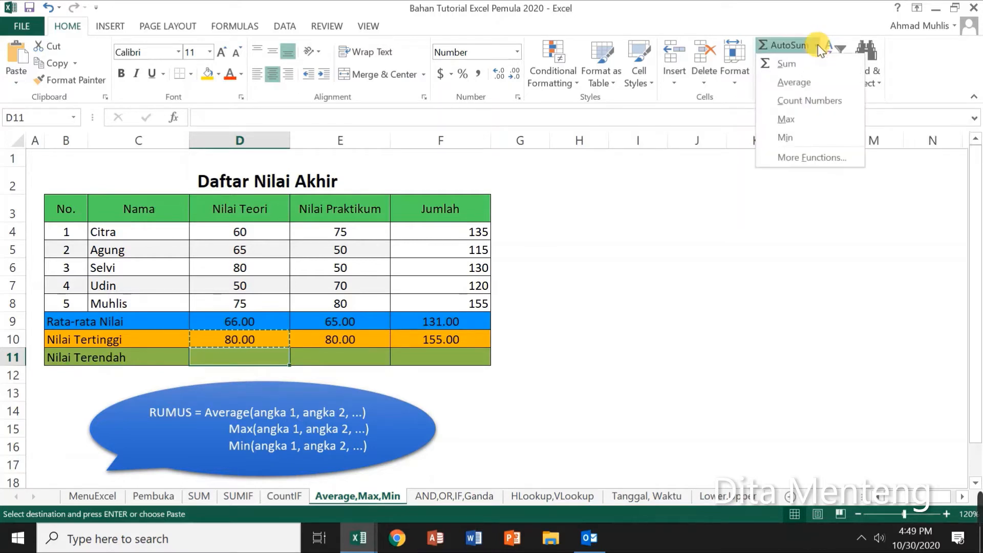
pyautogui.press('Escape')
pyautogui.press('Escape')
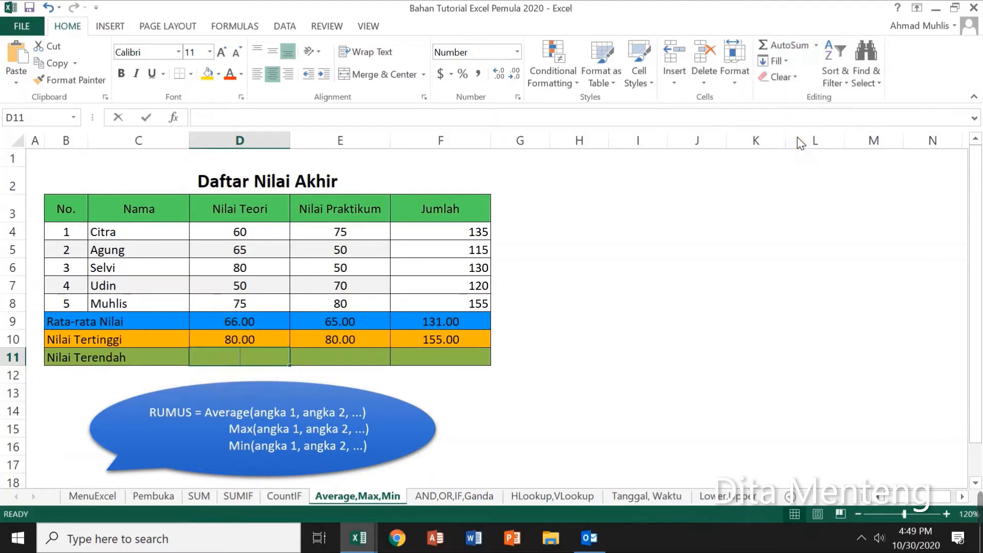
pyautogui.click(797, 136)
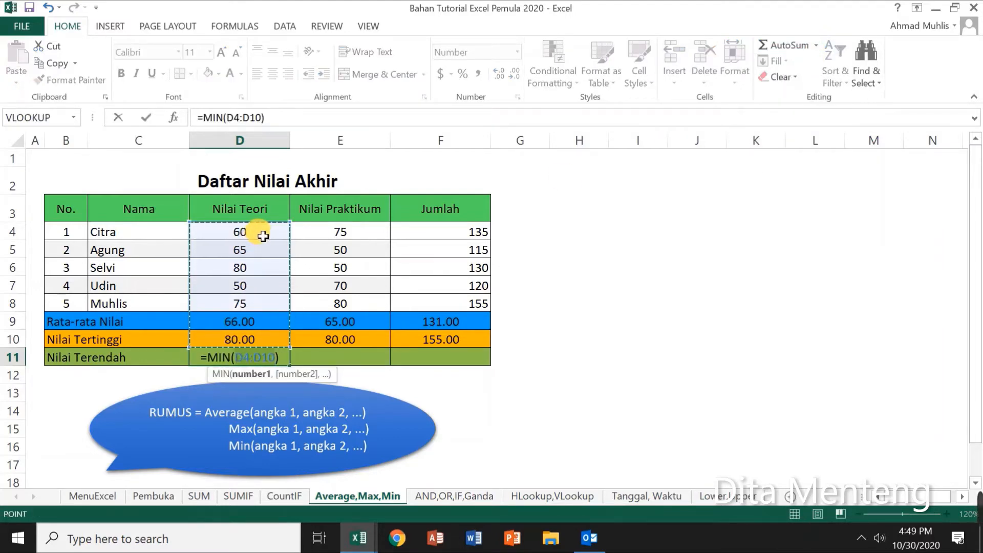
pyautogui.moveTo(262, 236); pyautogui.dragTo(257, 307)
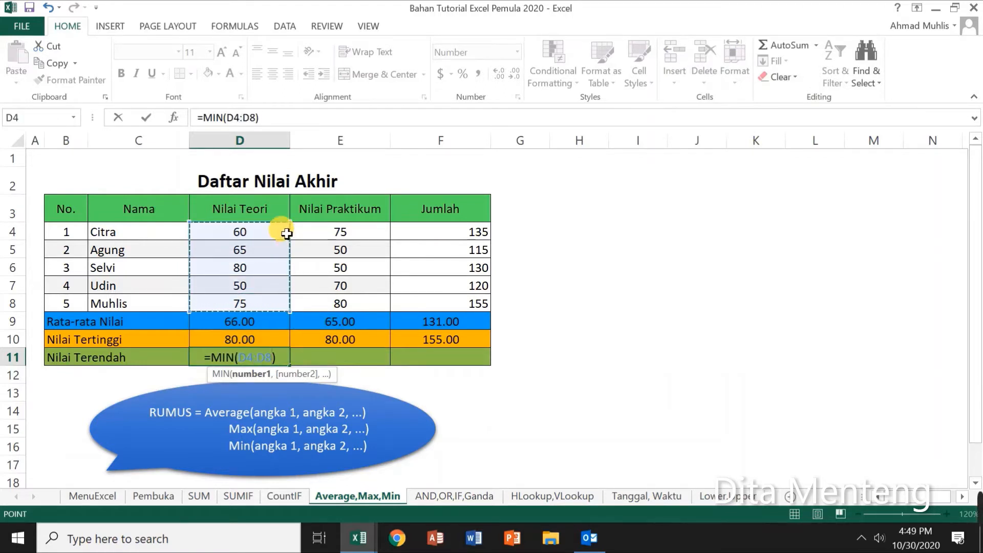
pyautogui.press('Return')
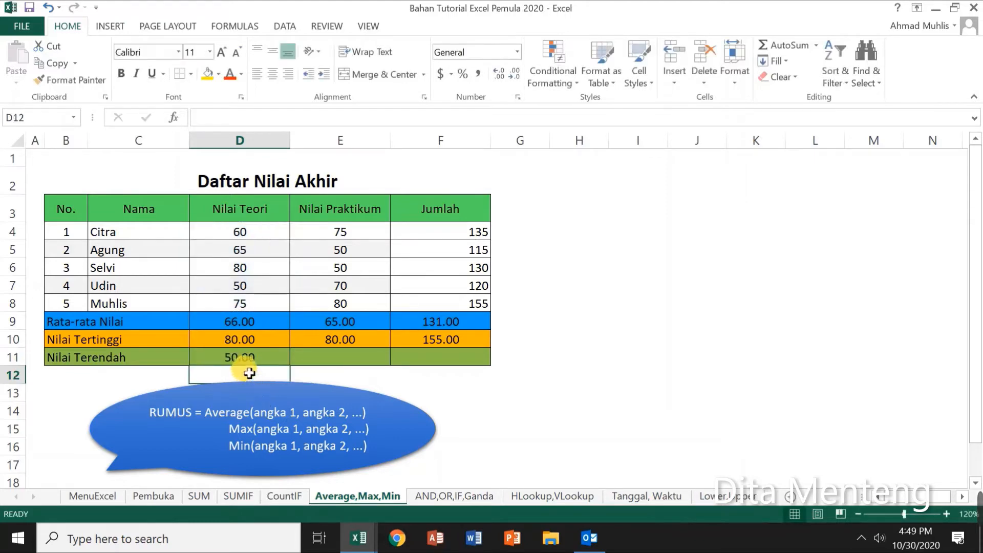
# Copy the MIN formula from D11 into E11:F11 for the Nilai Praktikum and Jumlah columns
pyautogui.click(261, 360)
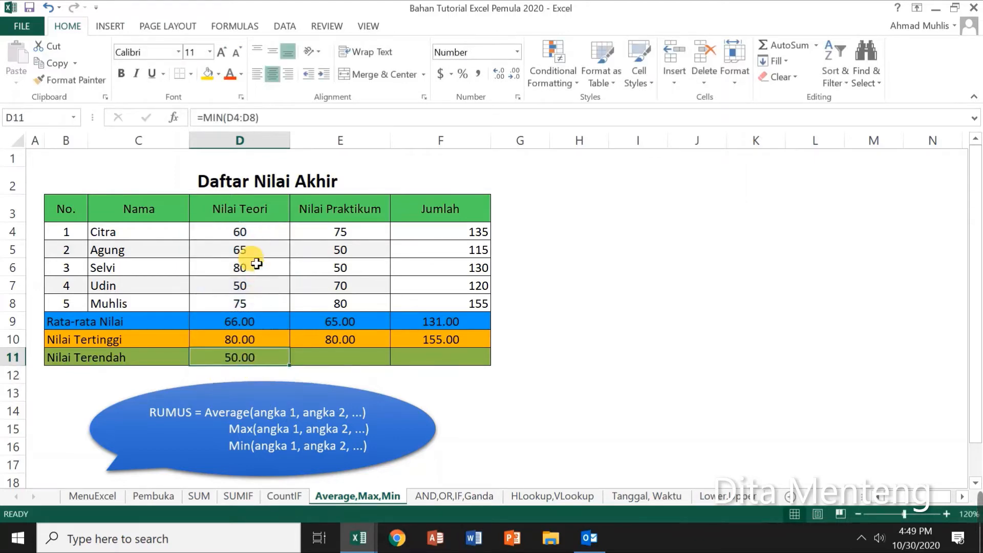
pyautogui.click(54, 62)
pyautogui.moveTo(313, 359); pyautogui.dragTo(434, 364)
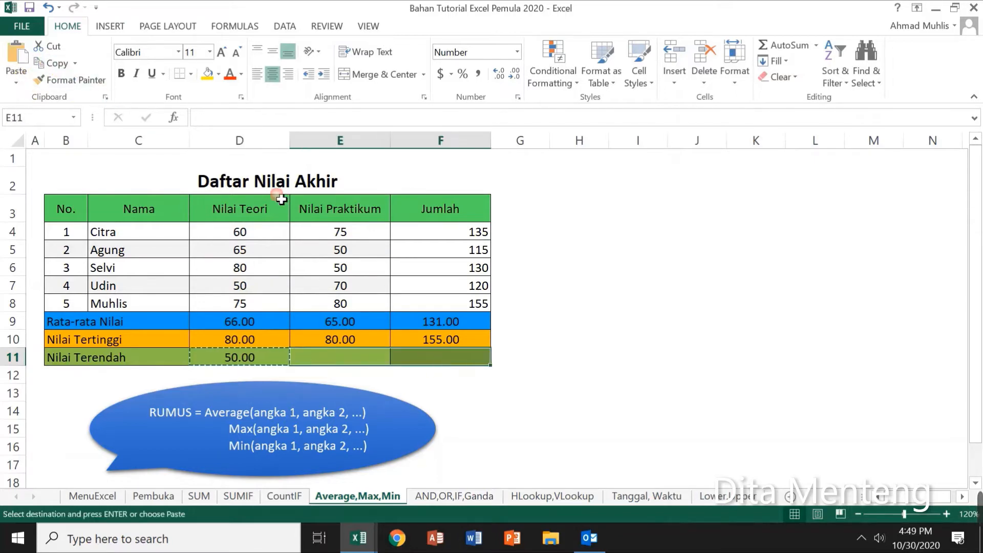
pyautogui.click(17, 57)
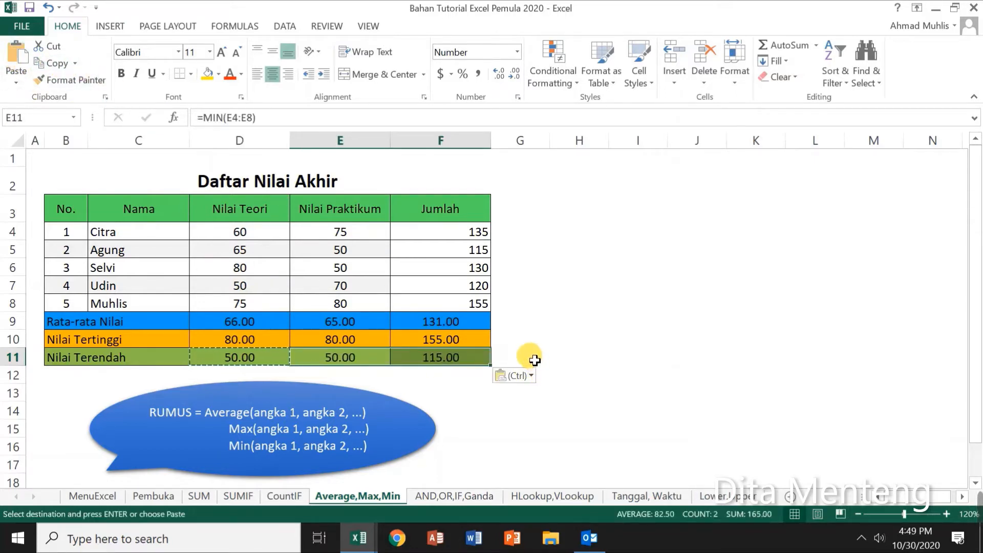
pyautogui.click(535, 361)
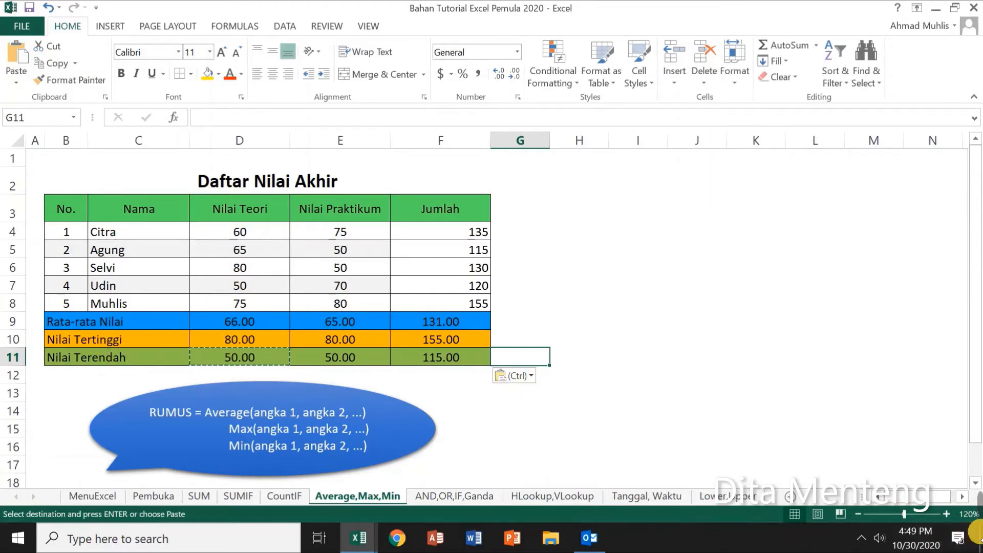
pyautogui.moveTo(979, 519)
pyautogui.click(685, 511)
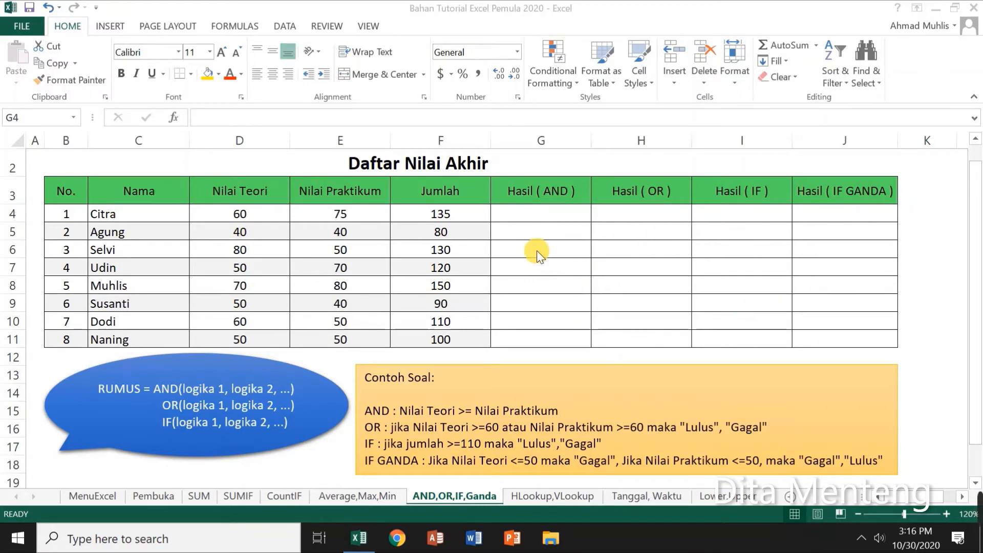
# Enter the comparison =D4>=E4 in G4 of the AND,OR,IF,Ganda sheet to test Nilai Teori against Nilai Praktikum
pyautogui.click(535, 216)
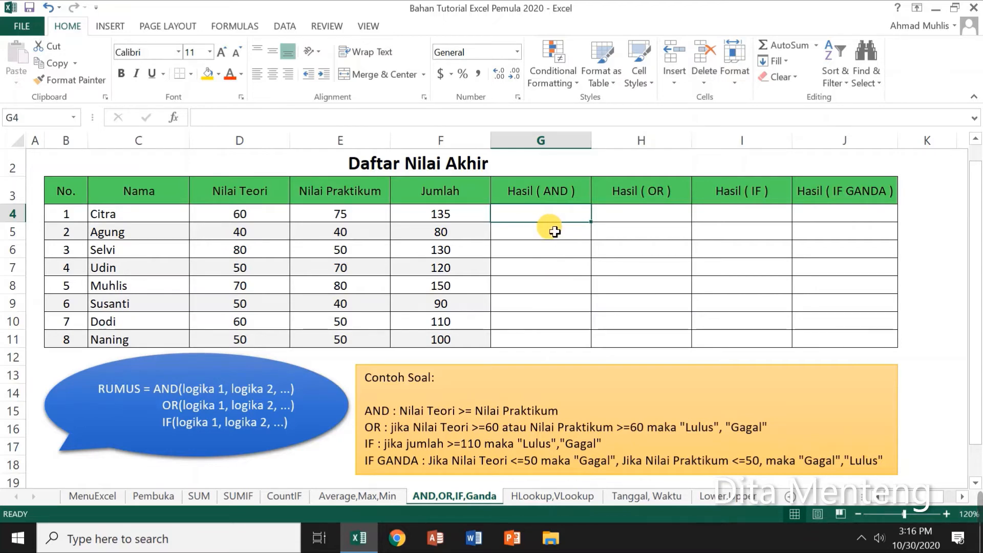
pyautogui.write('=')
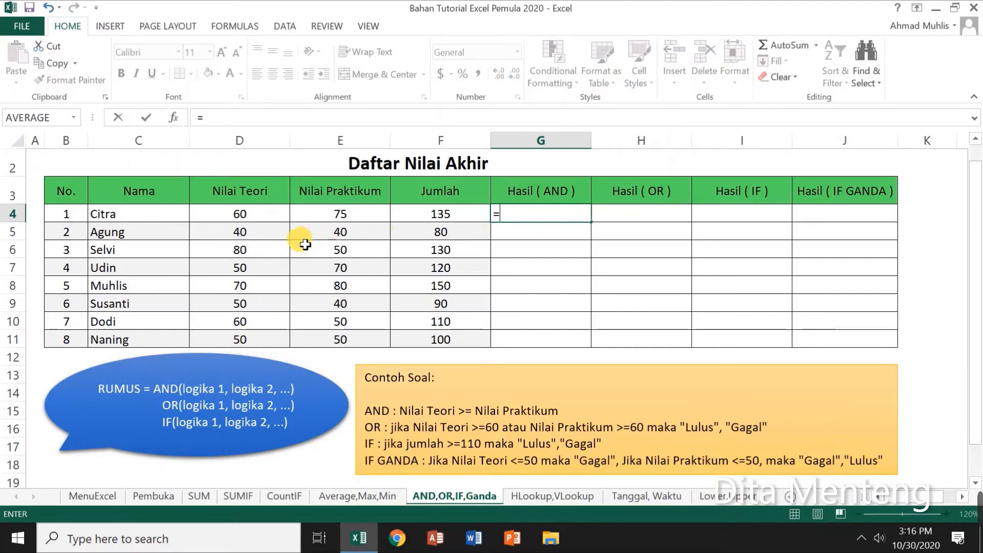
pyautogui.click(249, 216)
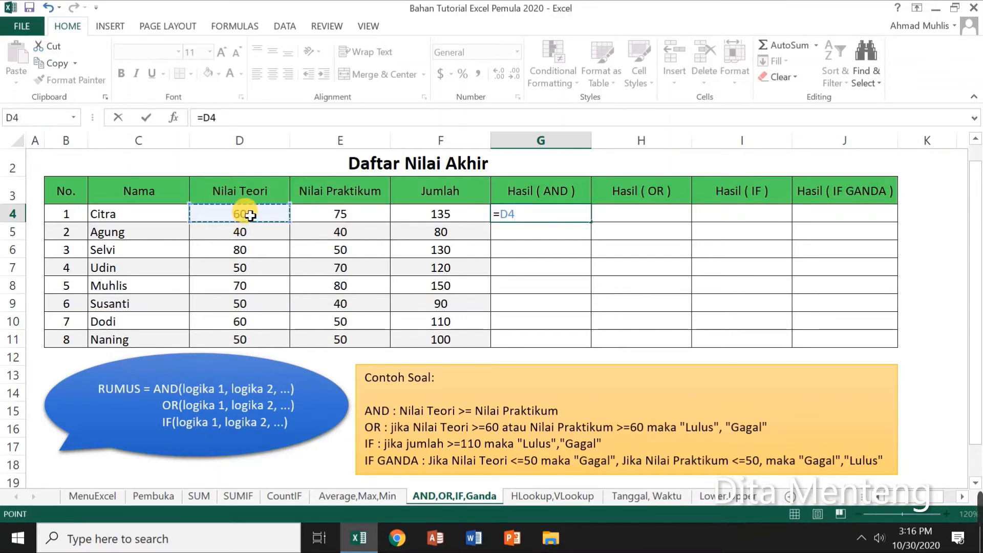
pyautogui.write('>=')
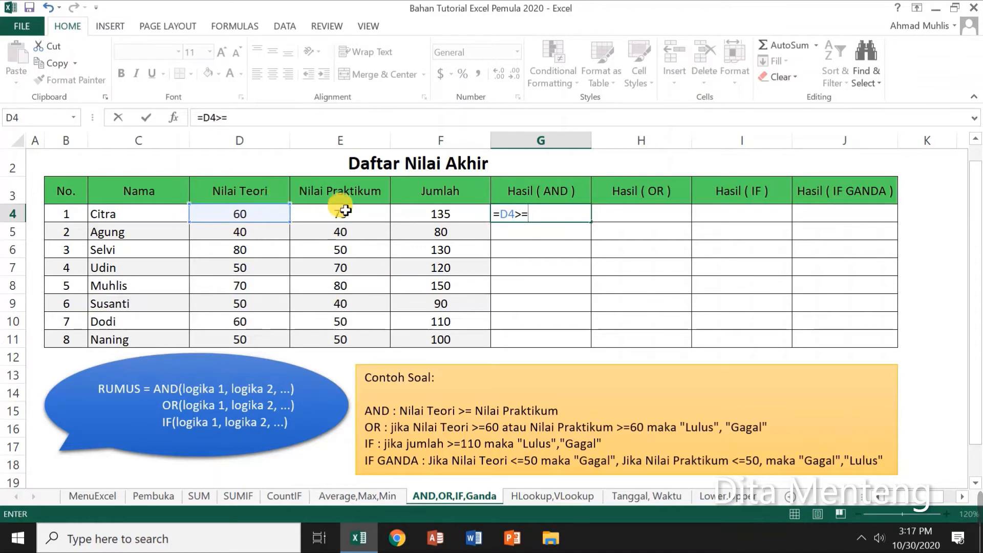
pyautogui.click(364, 219)
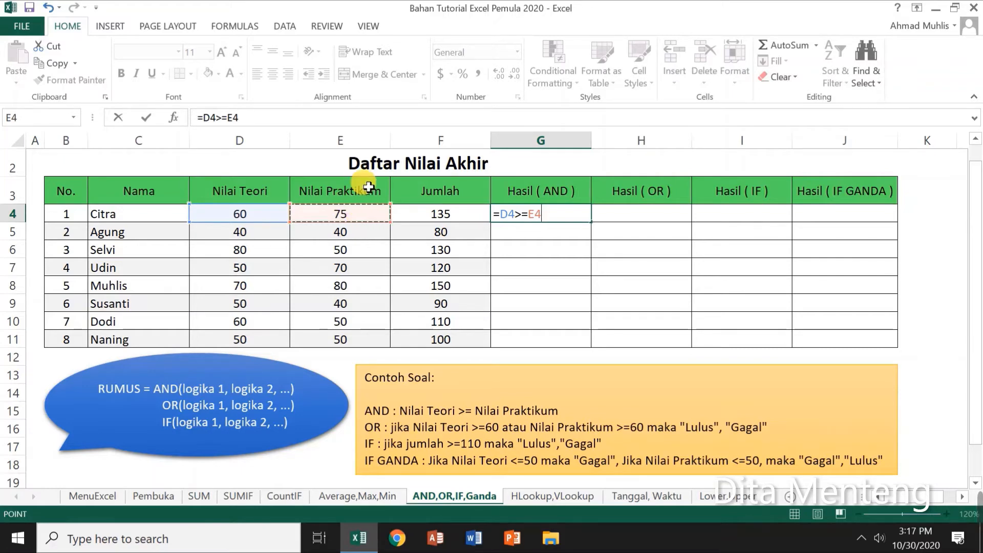
pyautogui.press('Return')
pyautogui.press('Up')
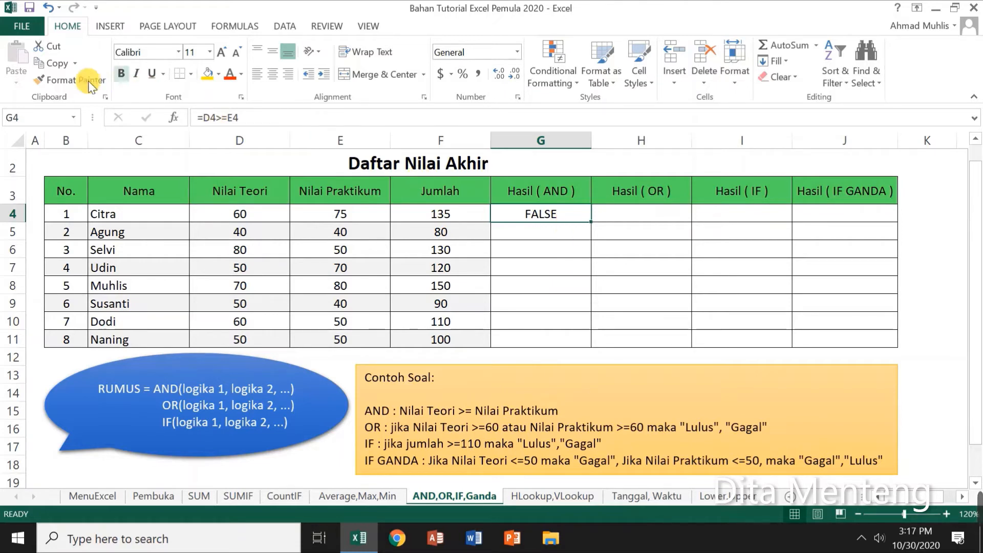
# Copy the comparison formula from G4 into G5:G11 and check the row 6 result against its two scores
pyautogui.click(65, 74)
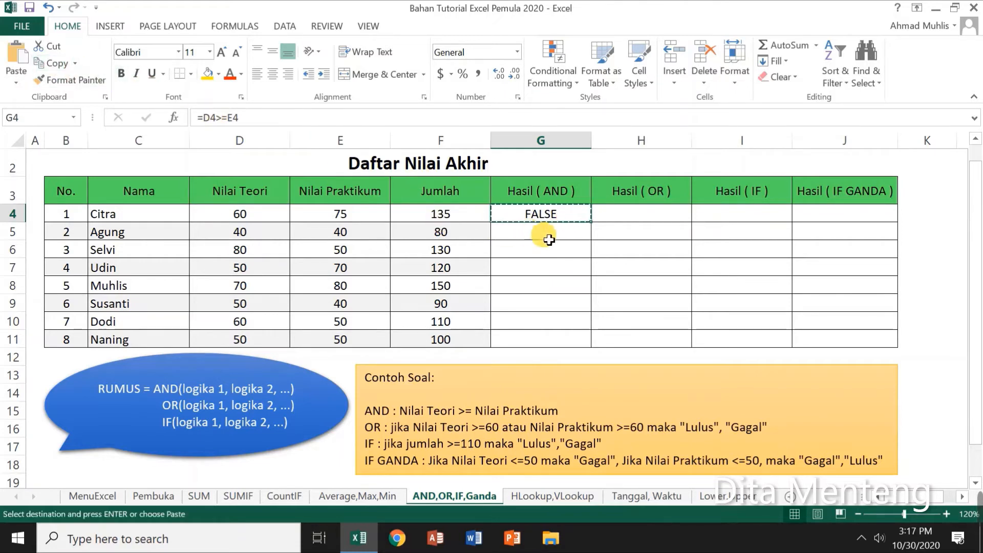
pyautogui.moveTo(554, 236); pyautogui.dragTo(557, 350)
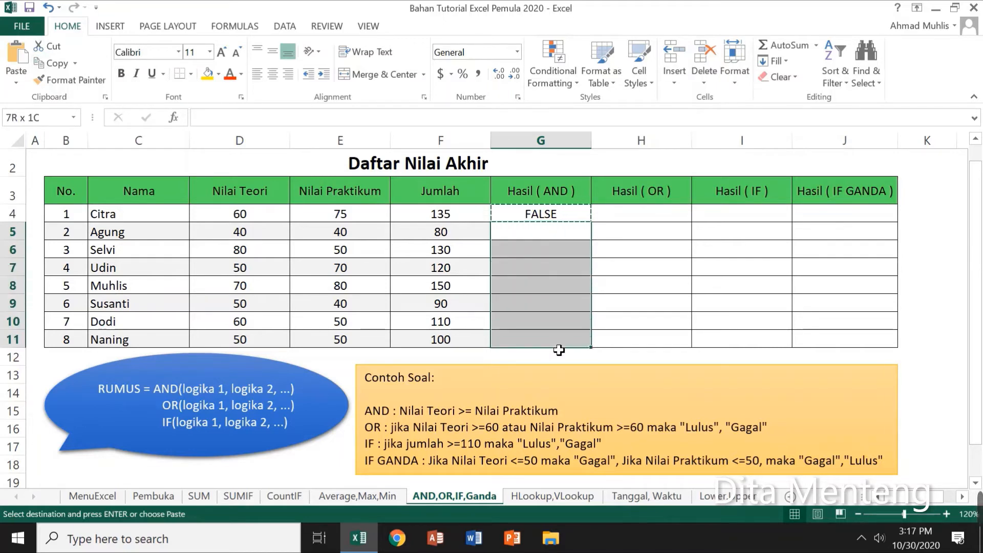
pyautogui.click(30, 71)
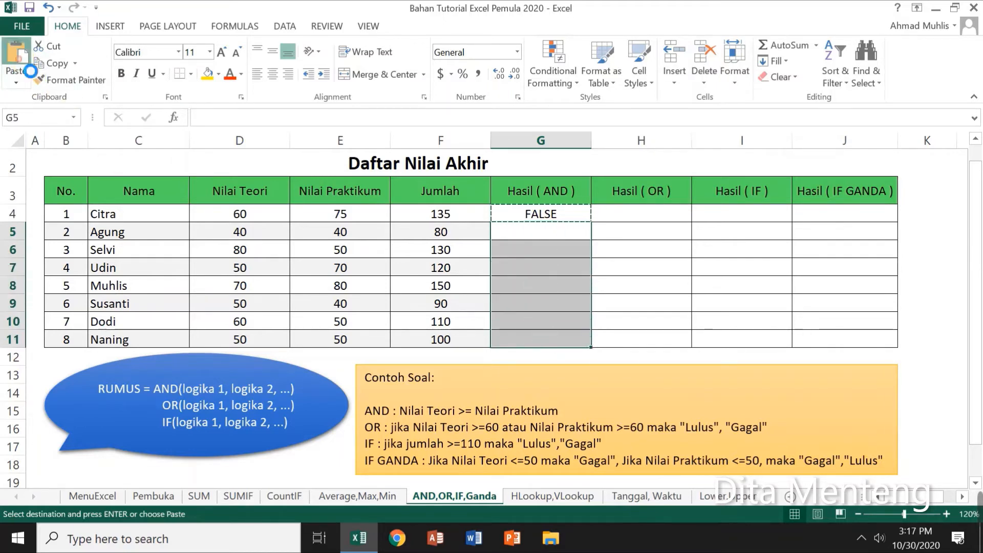
pyautogui.click(579, 258)
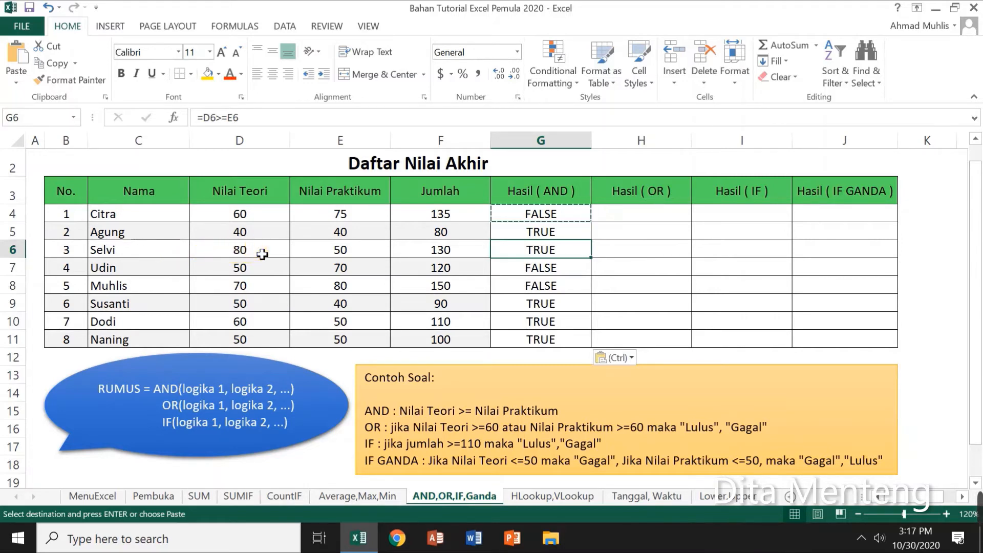
pyautogui.click(259, 251)
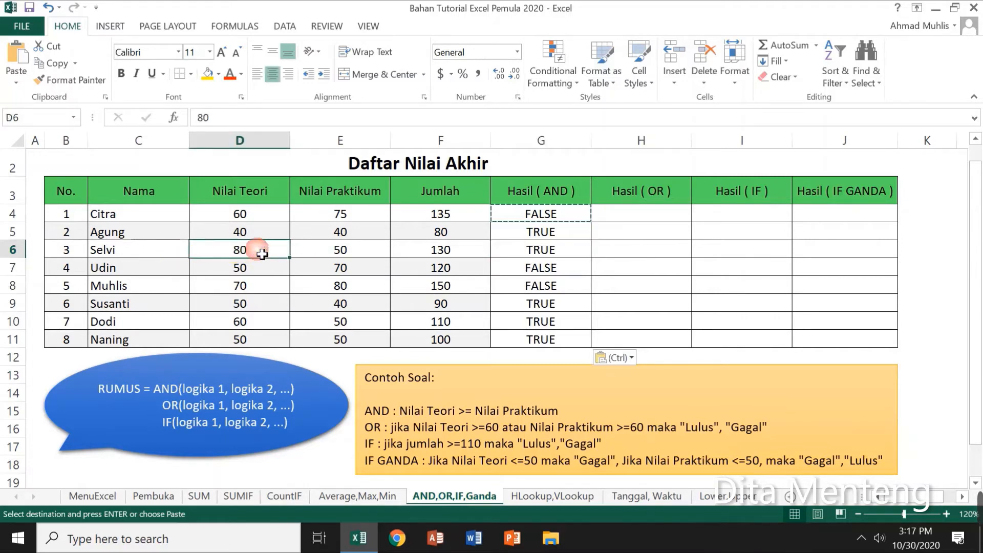
pyautogui.click(373, 254)
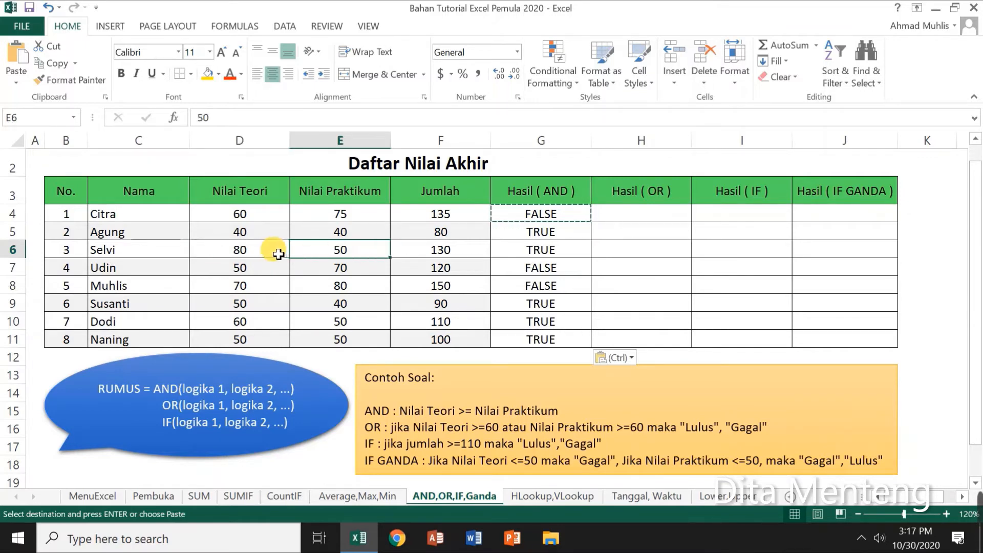
pyautogui.click(257, 254)
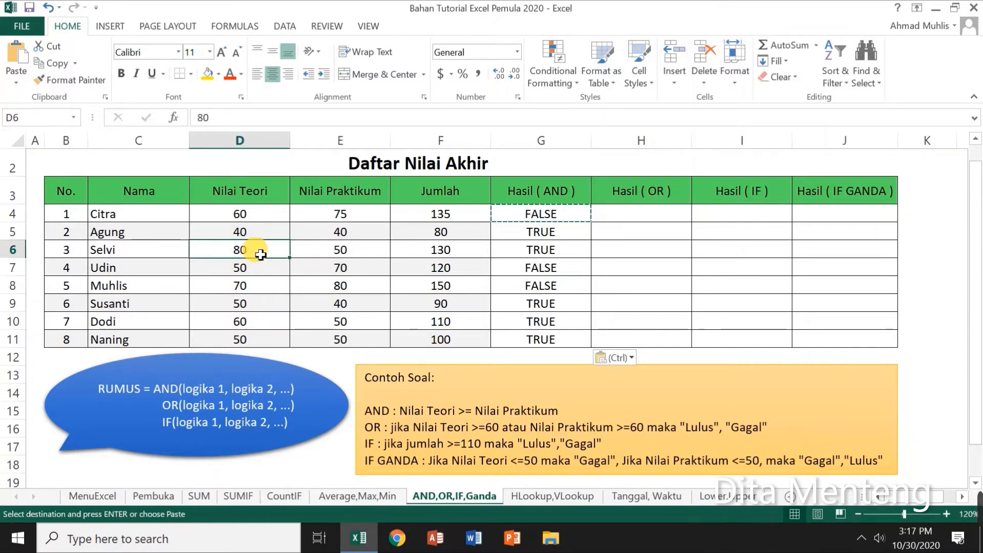
pyautogui.click(568, 255)
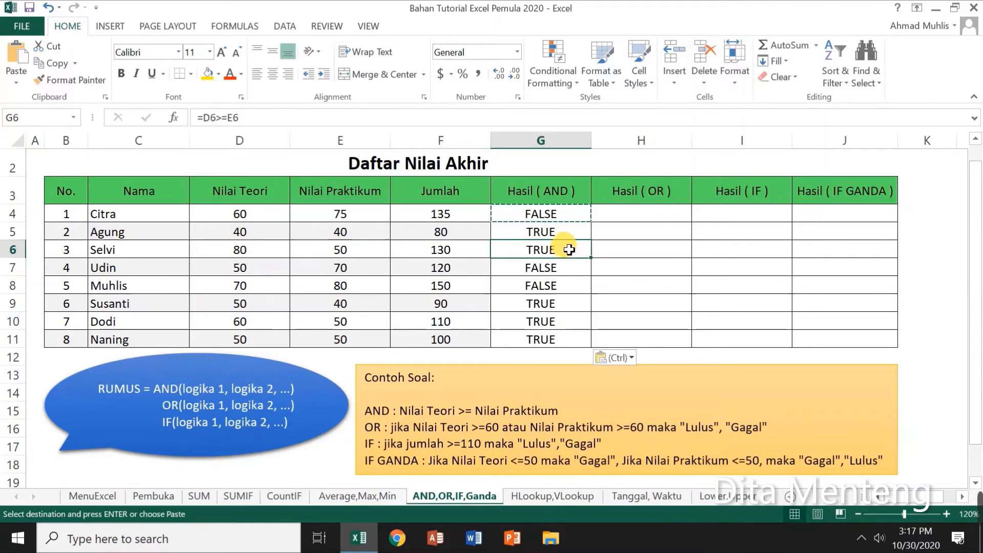
# Start an IF formula in H4 with the condition OR(D4>=60,E4>=60) to test Nilai Teori and Nilai Praktikum
pyautogui.click(646, 220)
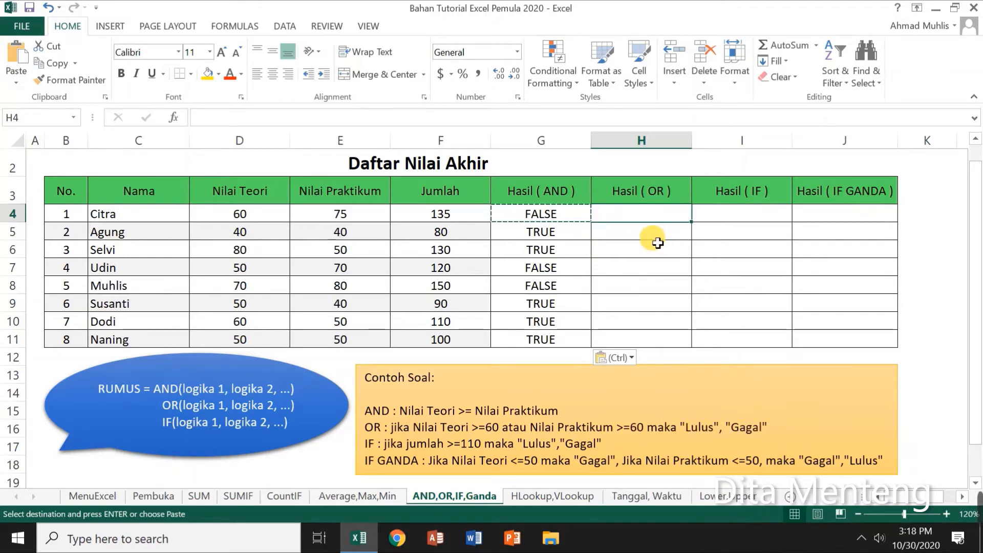
pyautogui.write('=')
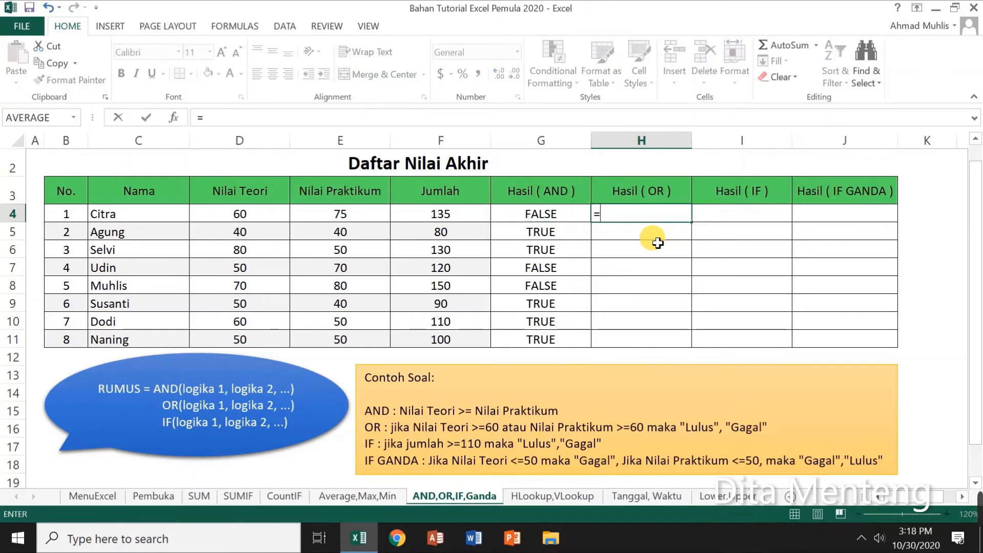
pyautogui.write('if(')
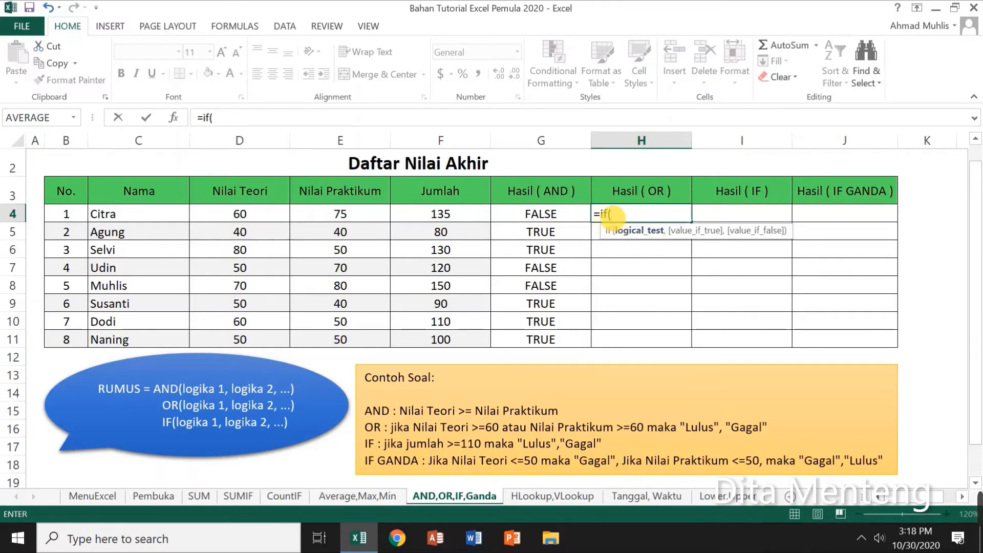
pyautogui.write('or(')
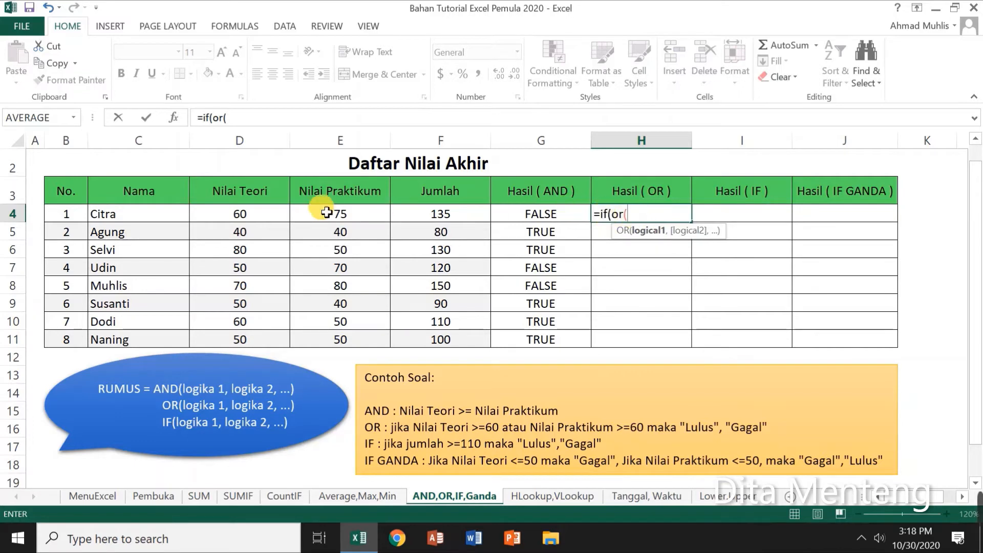
pyautogui.click(238, 218)
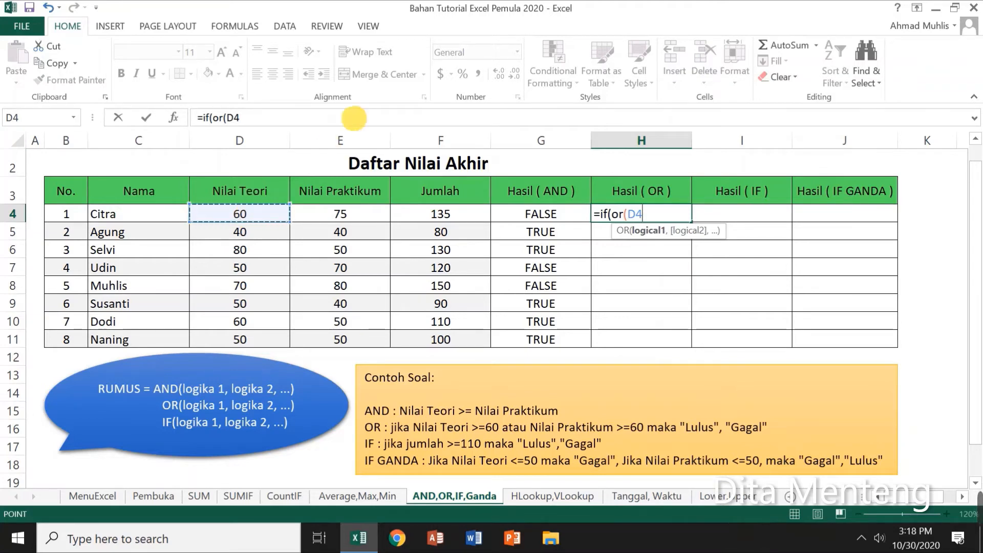
pyautogui.write('>=60')
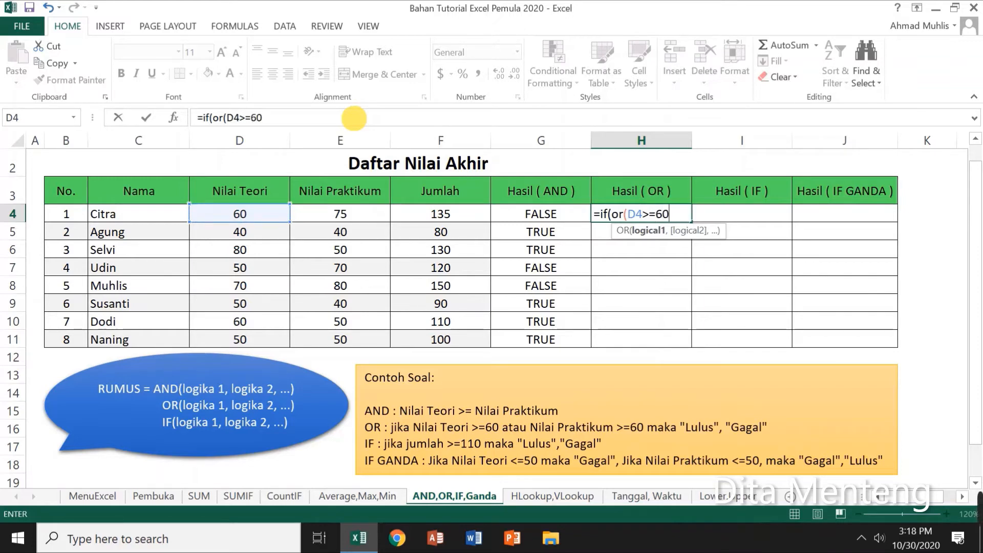
pyautogui.write(',')
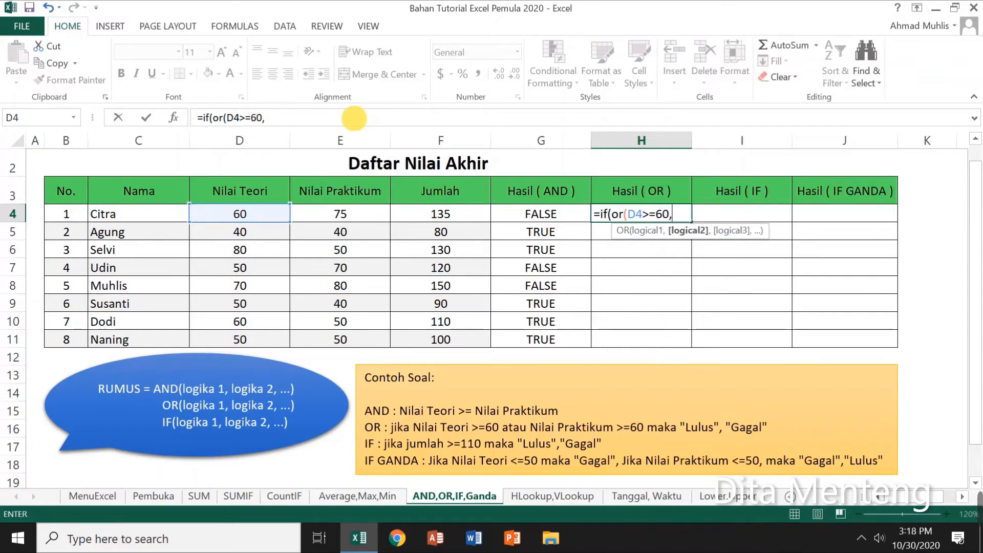
pyautogui.click(367, 219)
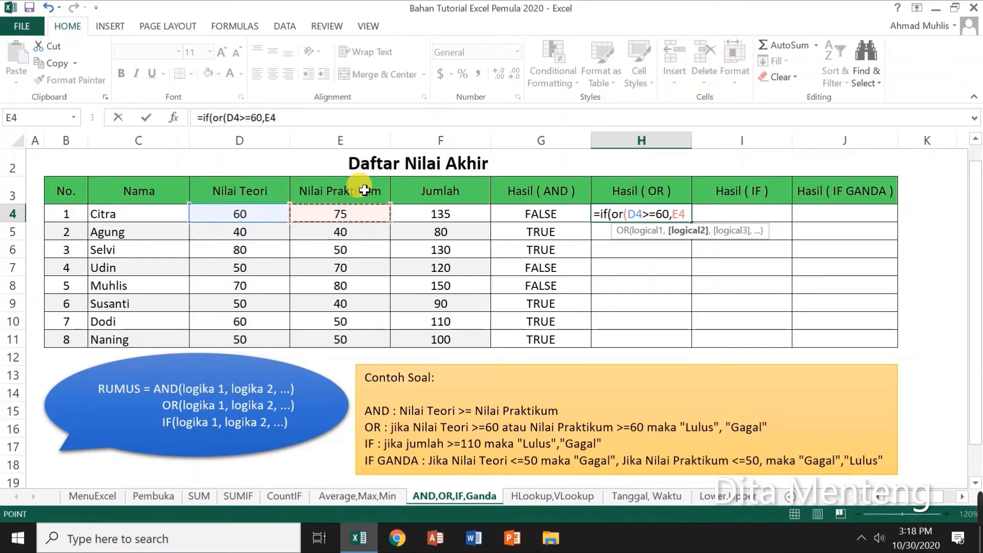
pyautogui.write('>=6')
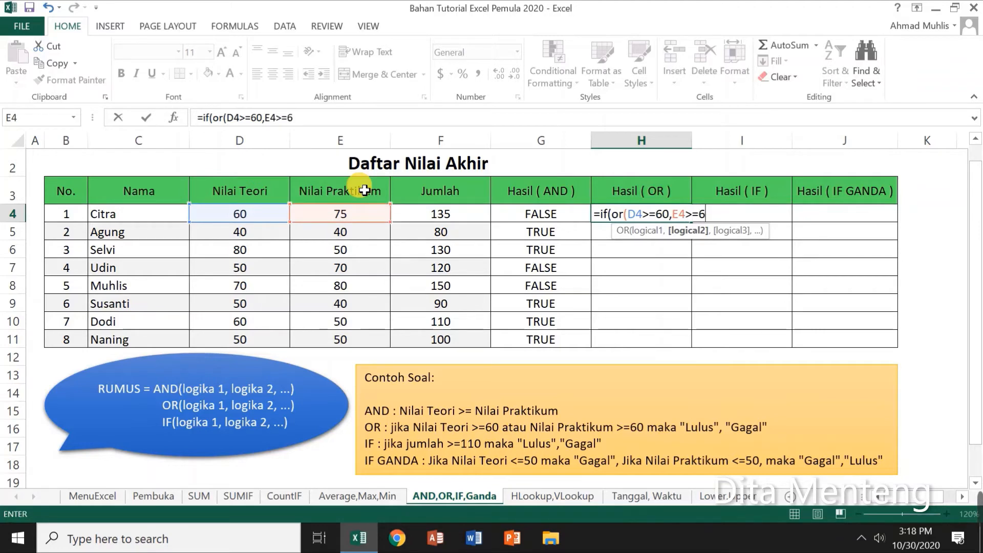
pyautogui.write('0),')
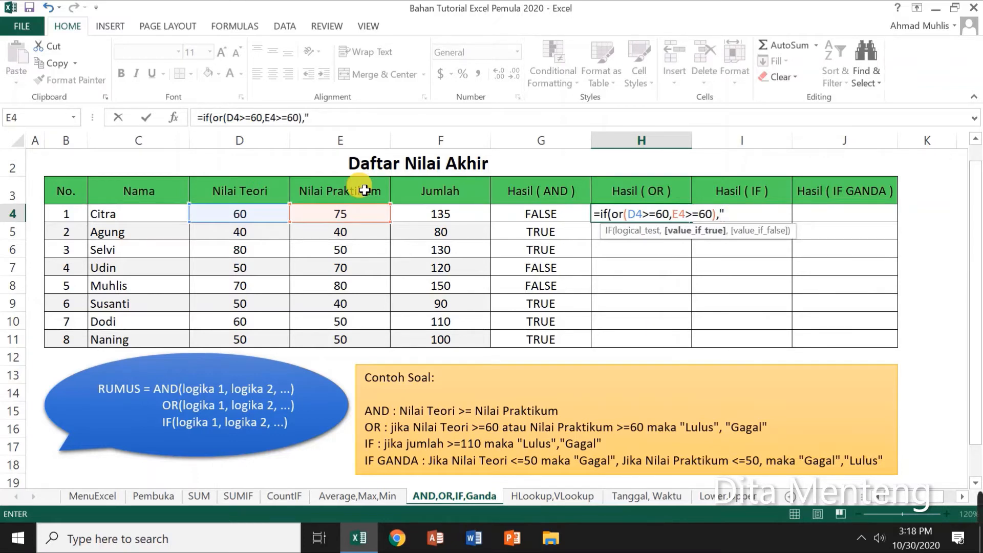
# Complete the H4 formula with "Lulus" as the true result and "Gagal" as the false result
pyautogui.write('"Lulus",')
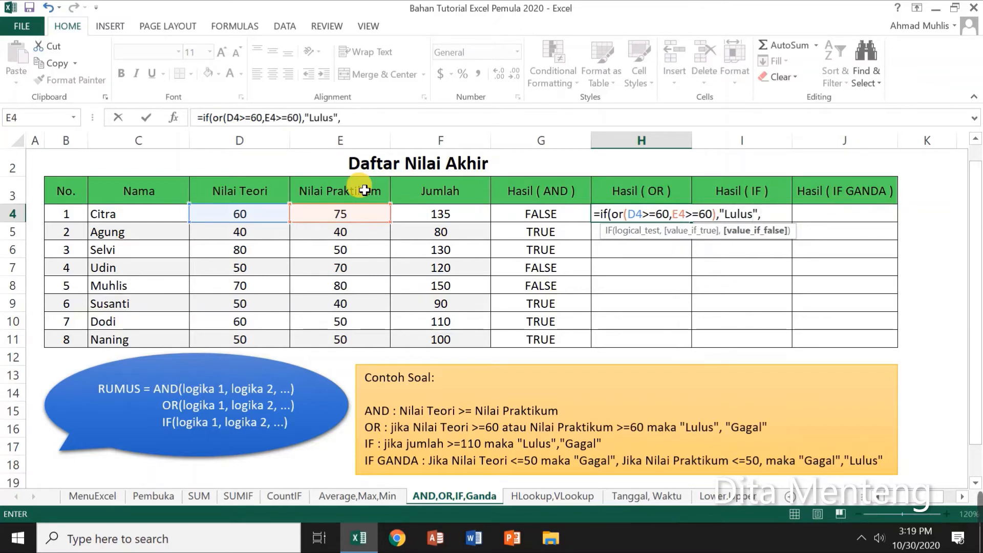
pyautogui.write('"')
pyautogui.write('gaga')
pyautogui.press('BackSpace')
pyautogui.press('BackSpace')
pyautogui.press('BackSpace')
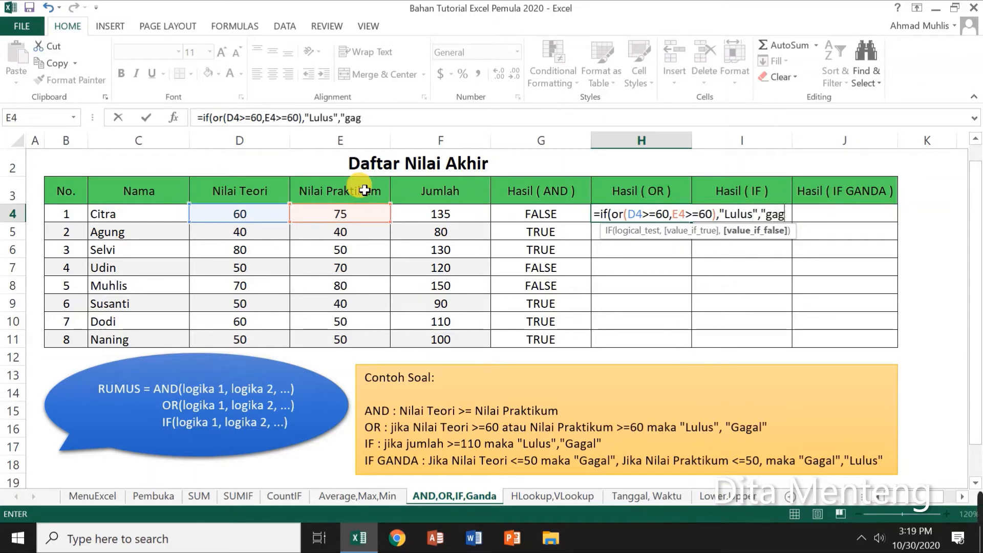
pyautogui.write('a')
pyautogui.press('BackSpace')
pyautogui.press('BackSpace')
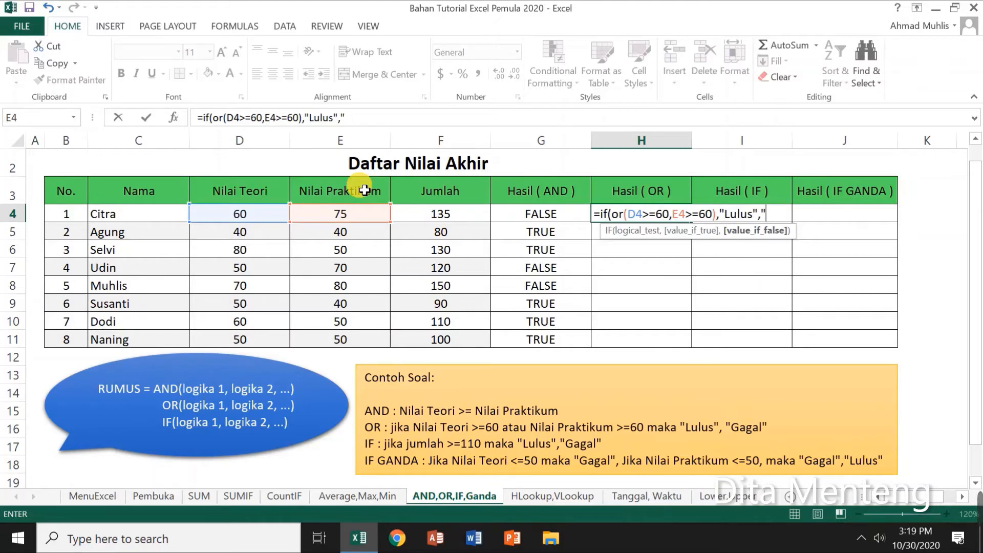
pyautogui.write('Gagal')
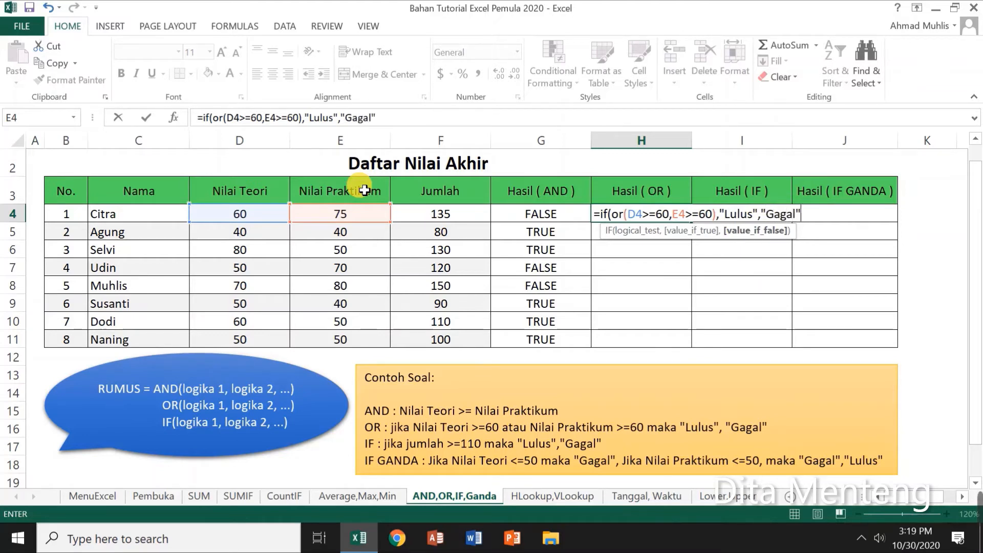
pyautogui.write('"))')
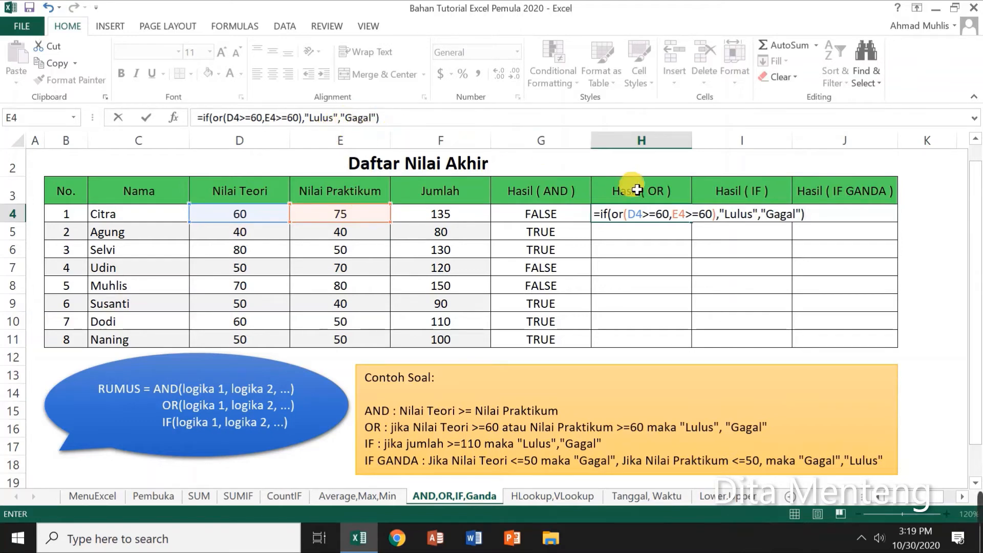
pyautogui.press('Return')
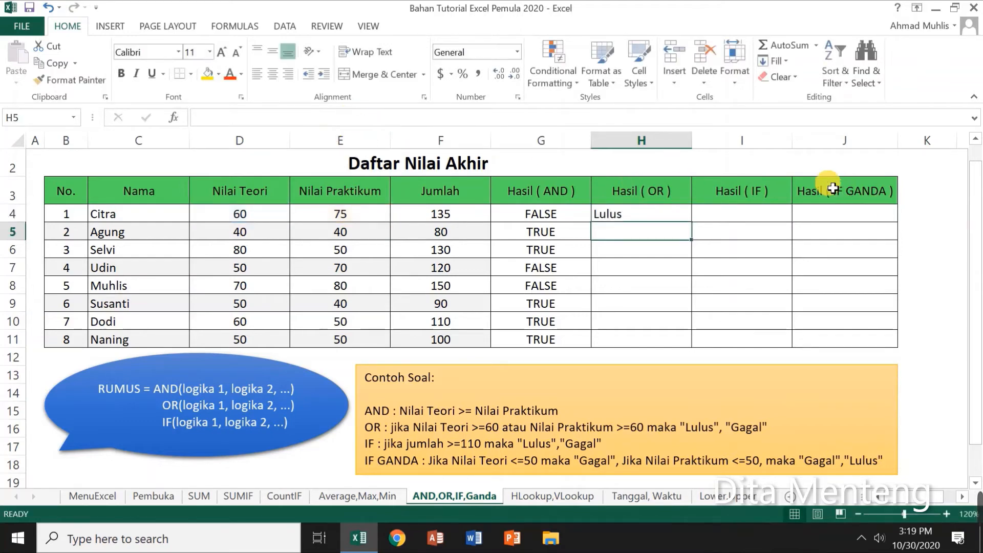
# Copy the IF-OR formula from H4 into H5:H11 and check the row 5 result against its scores
pyautogui.press('Up')
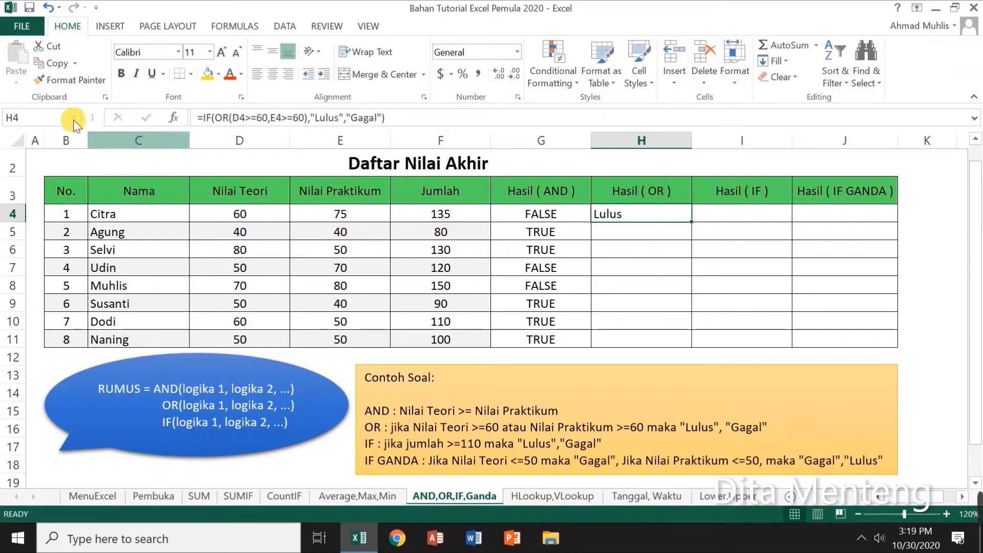
pyautogui.click(57, 63)
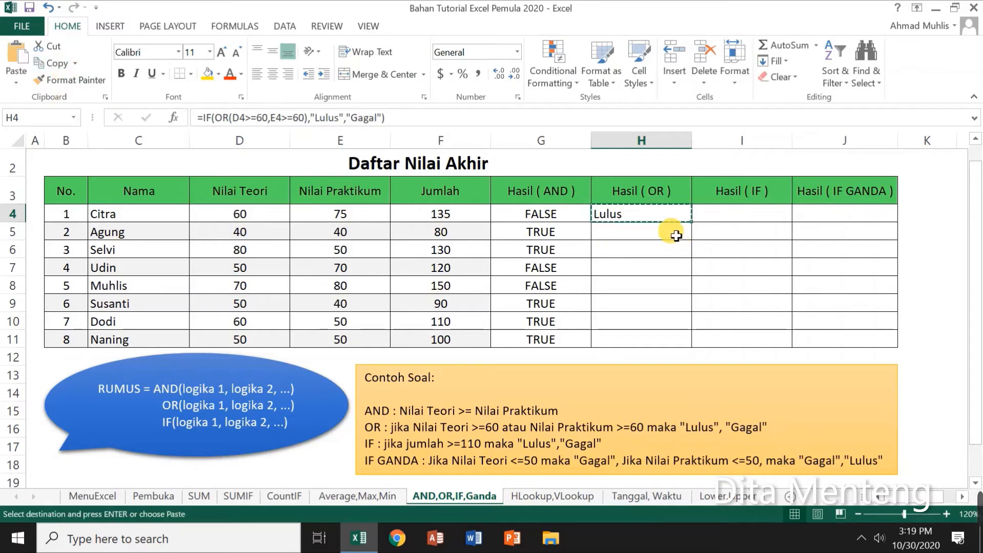
pyautogui.moveTo(676, 235); pyautogui.dragTo(682, 349)
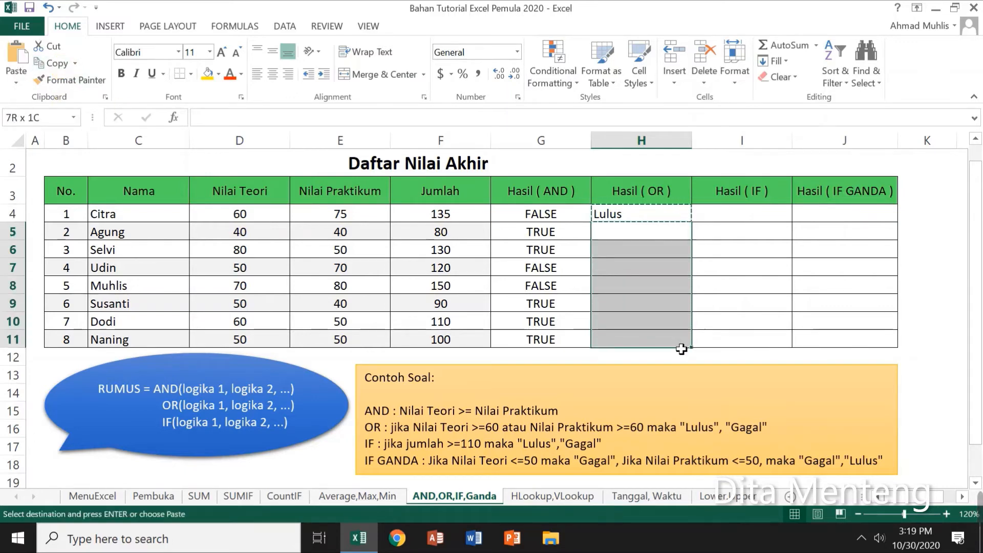
pyautogui.click(21, 55)
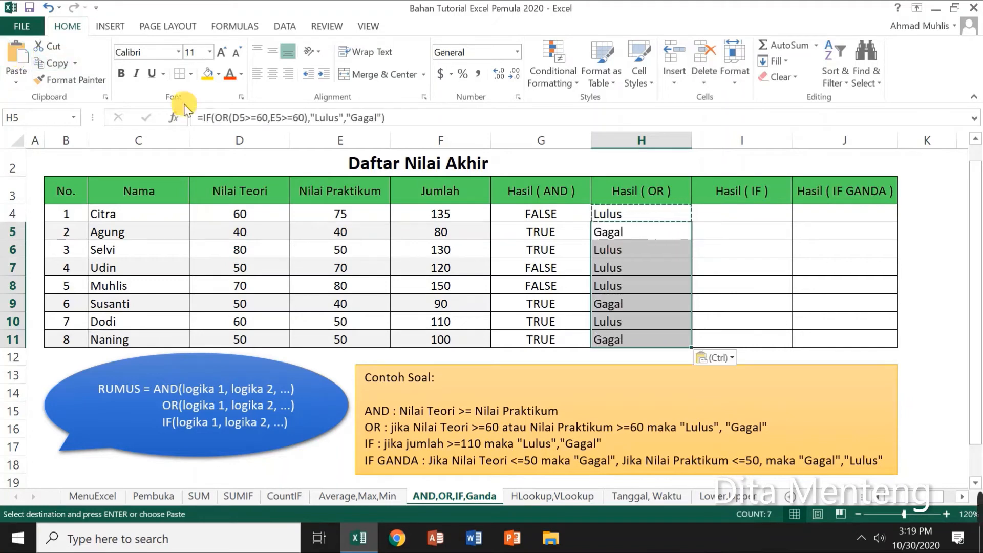
pyautogui.click(663, 230)
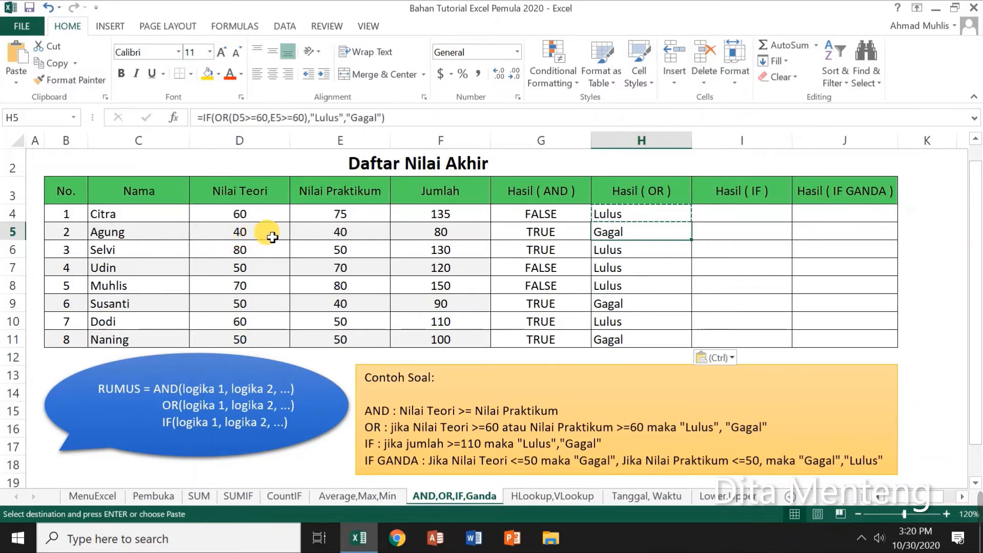
pyautogui.click(362, 238)
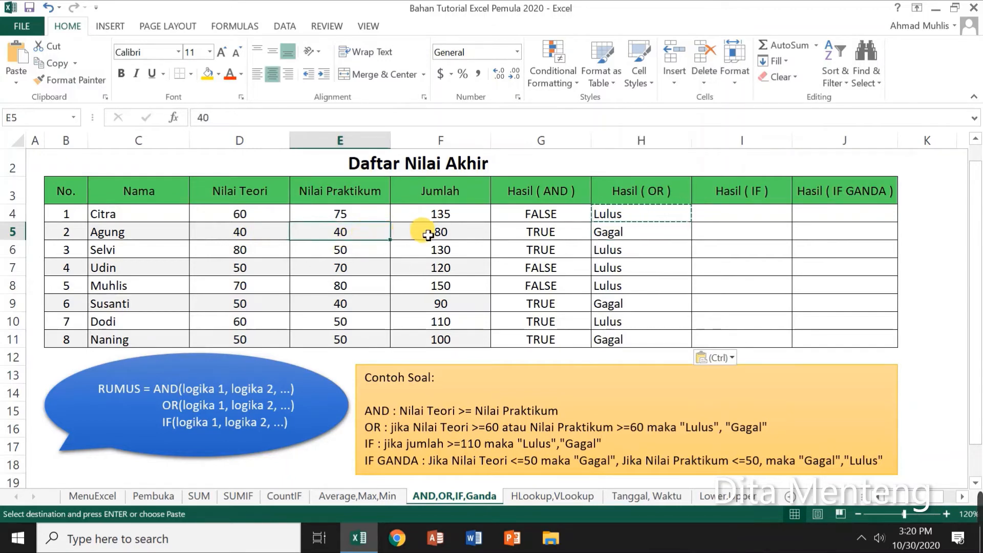
pyautogui.click(672, 237)
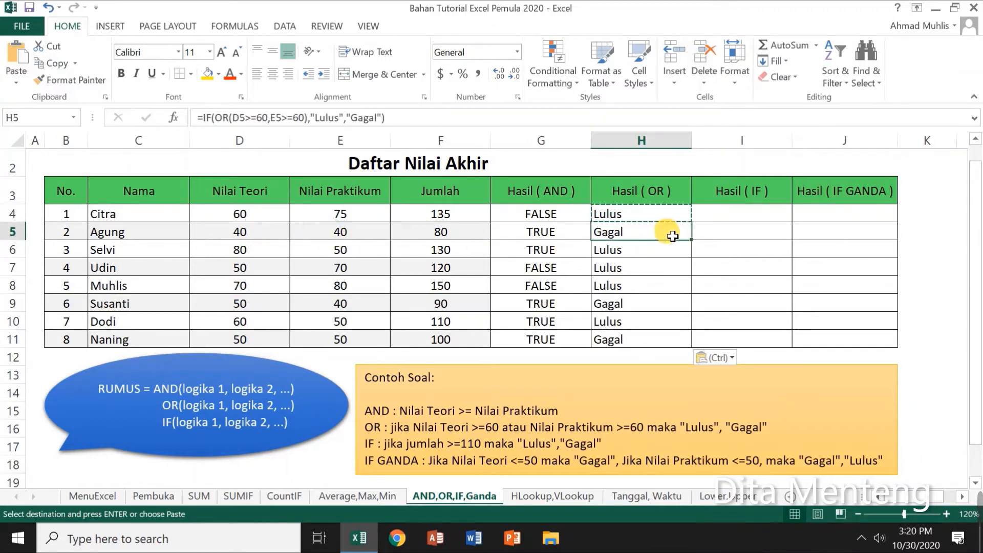
# Enter =IF(F4>=110,"Lulus","Gagal") in I4 to grade the Jumlah in the Hasil ( IF ) column
pyautogui.click(741, 217)
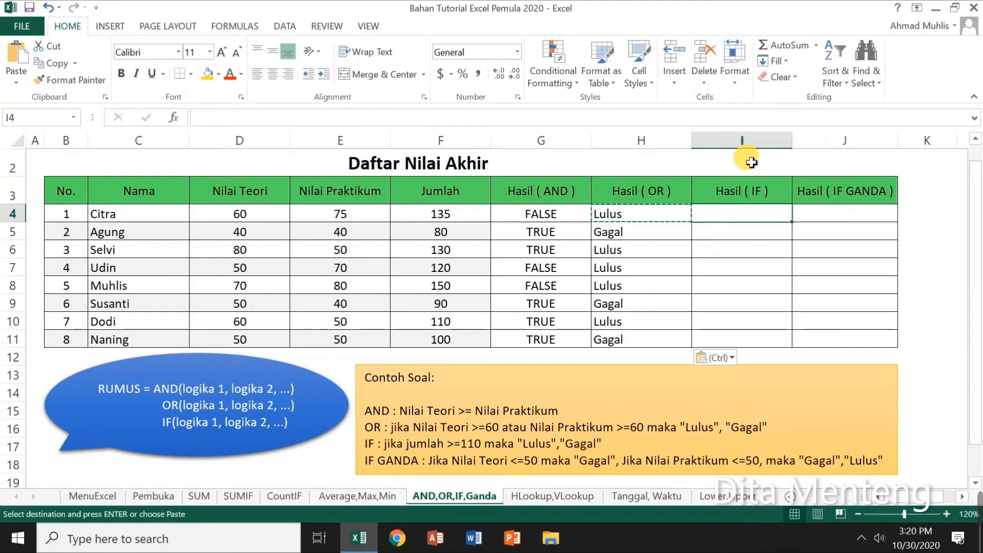
pyautogui.write('=i')
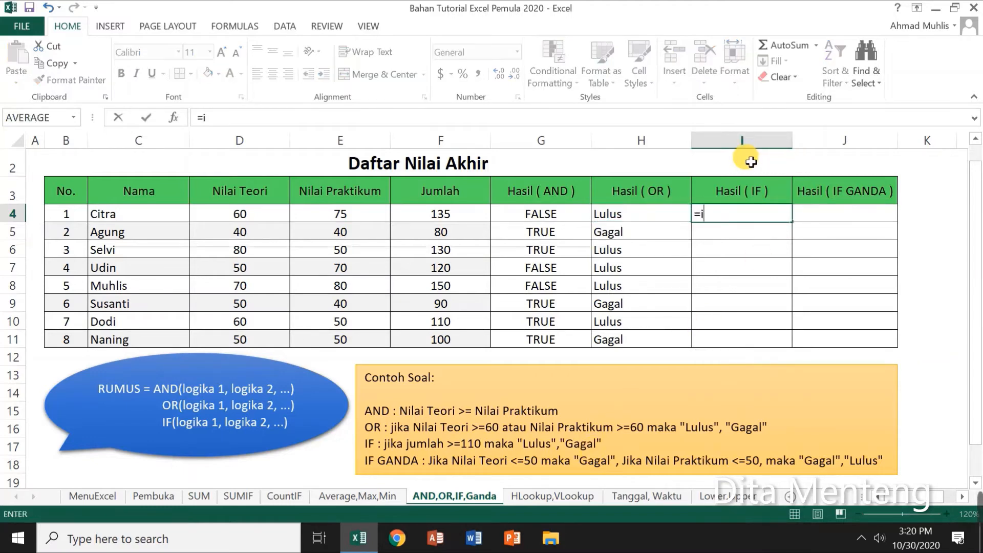
pyautogui.write('f(')
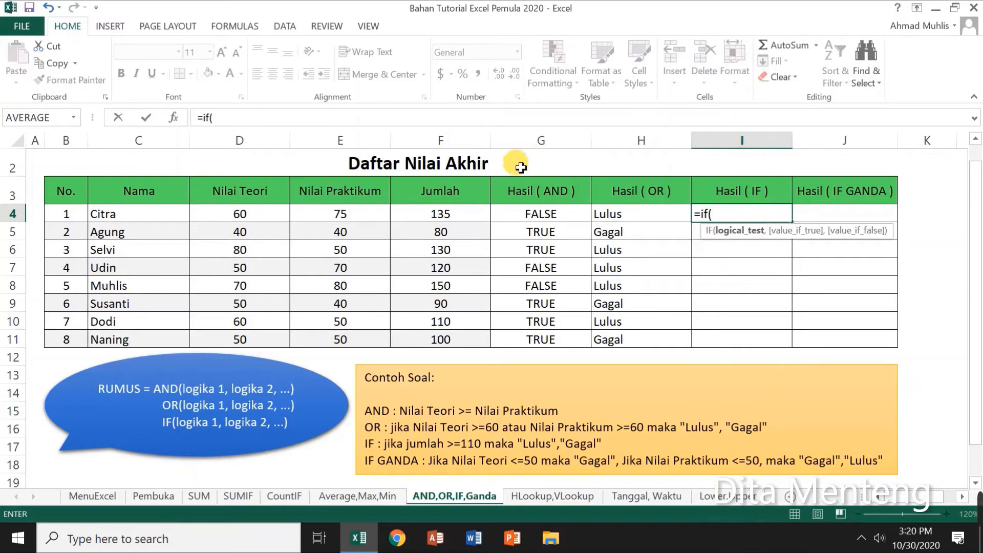
pyautogui.click(460, 217)
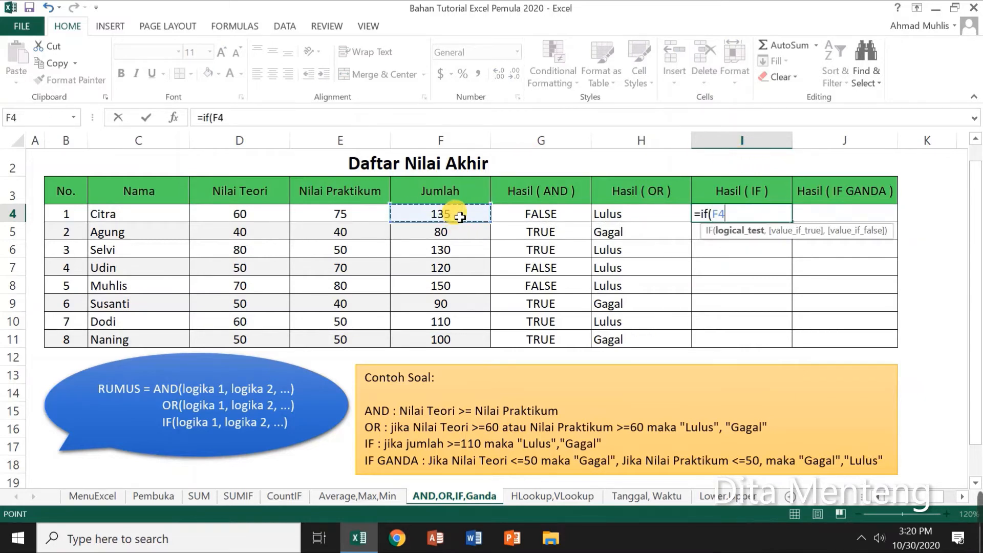
pyautogui.write('>=')
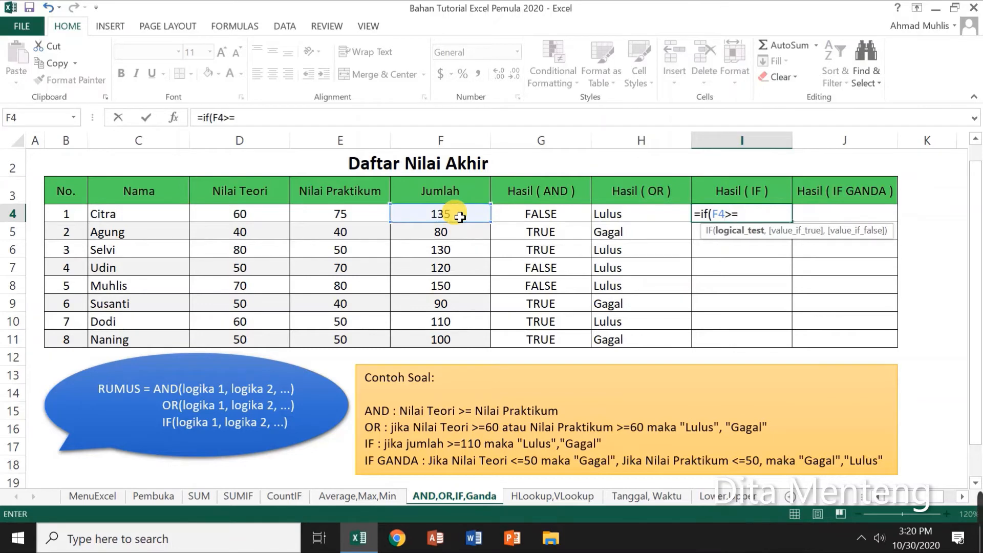
pyautogui.write('110,"')
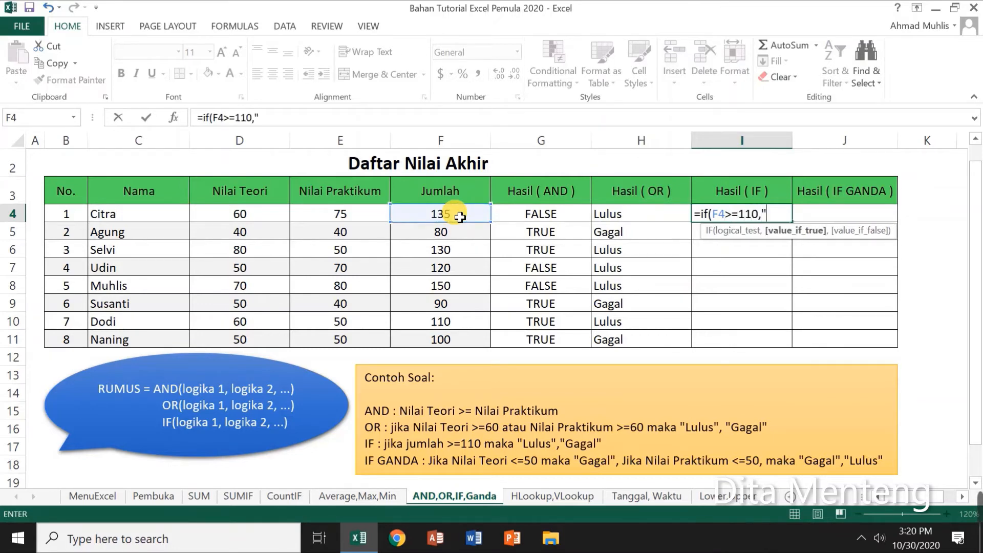
pyautogui.write('L')
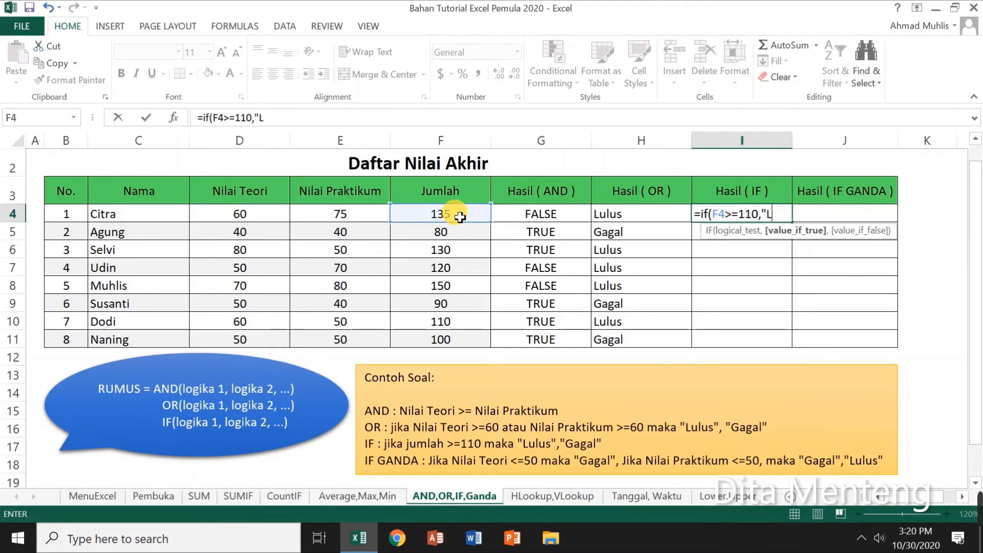
pyautogui.write('ulus')
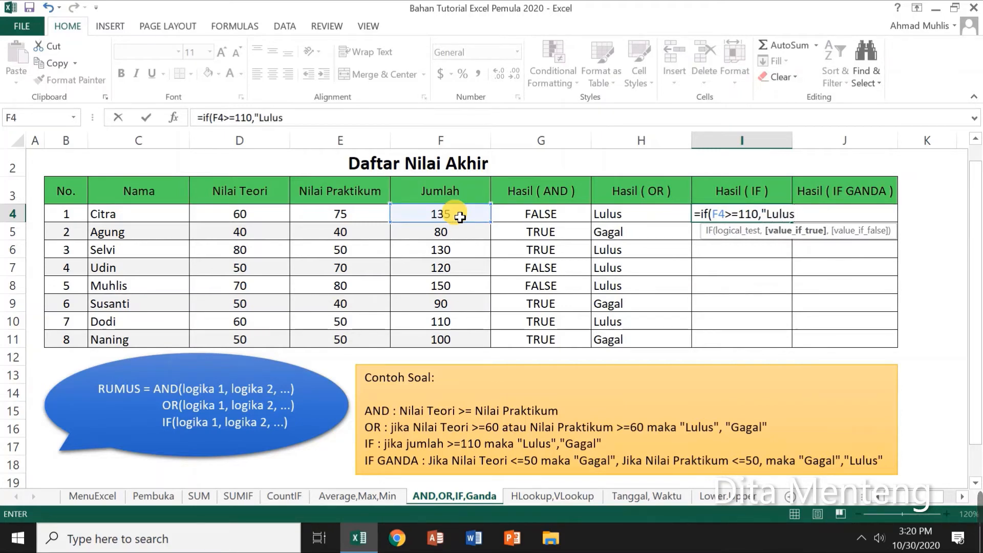
pyautogui.write('",')
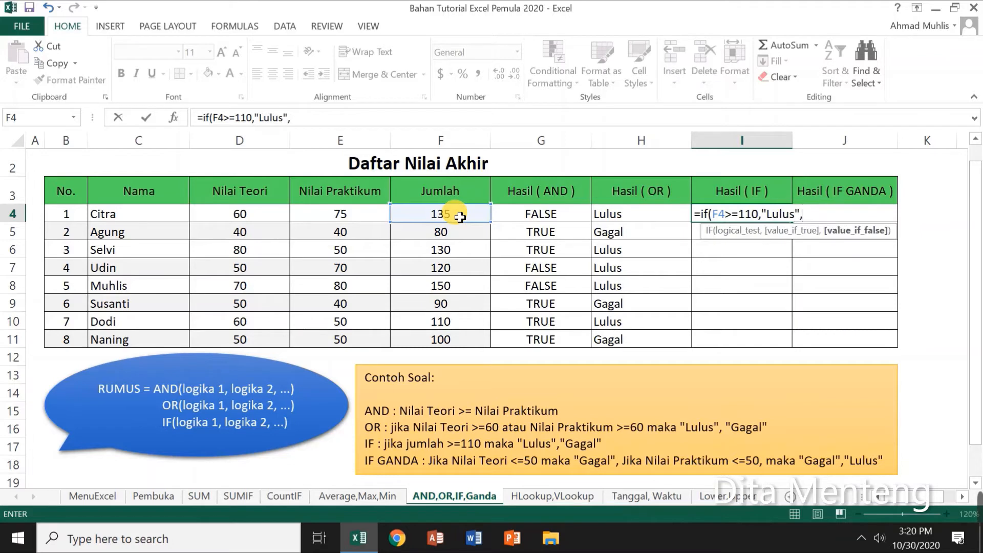
pyautogui.write('"Gagal')
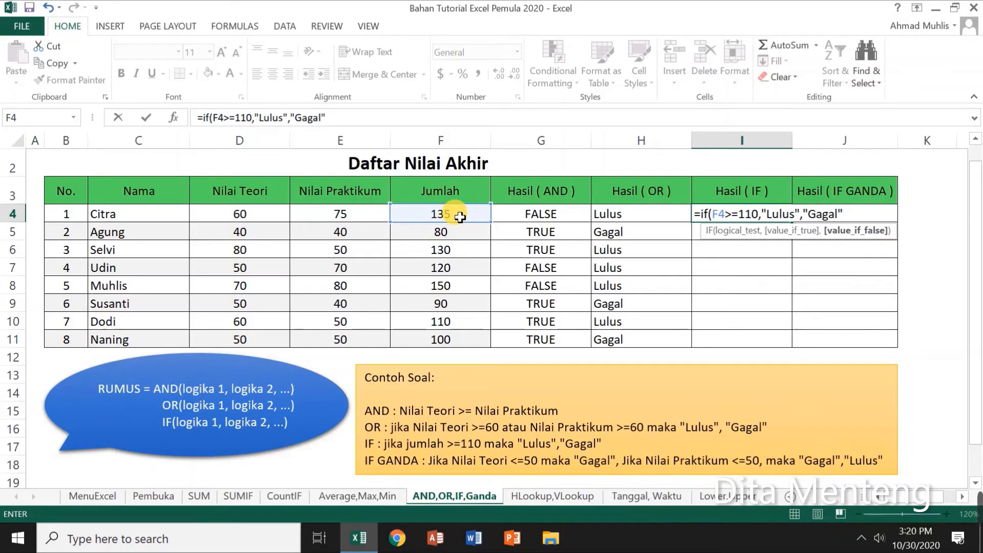
pyautogui.write('")')
pyautogui.press('Return')
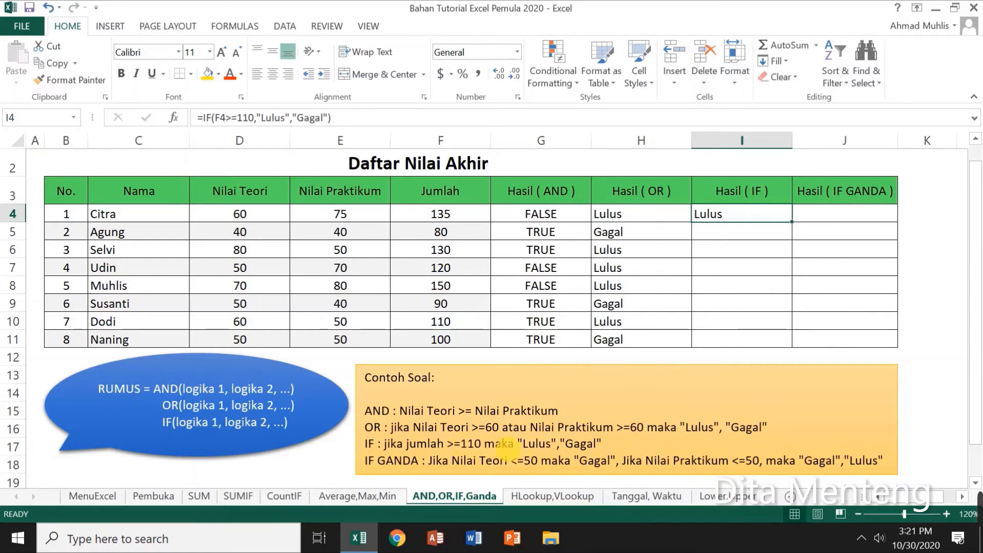
# Copy the IF formula from I4 into I5:I11 and check the results in rows 5 and 9
pyautogui.click(66, 63)
pyautogui.moveTo(753, 233); pyautogui.dragTo(760, 345)
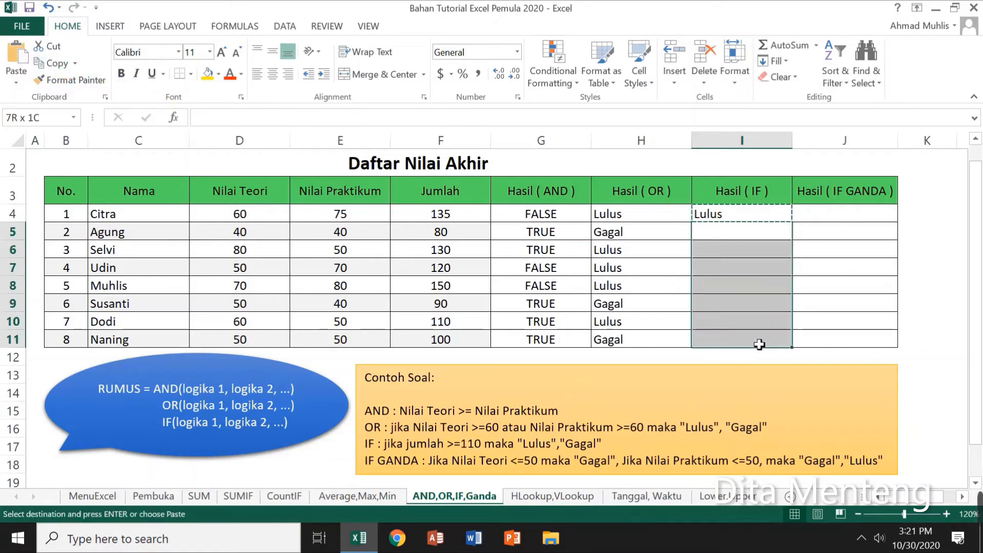
pyautogui.click(16, 54)
pyautogui.click(784, 305)
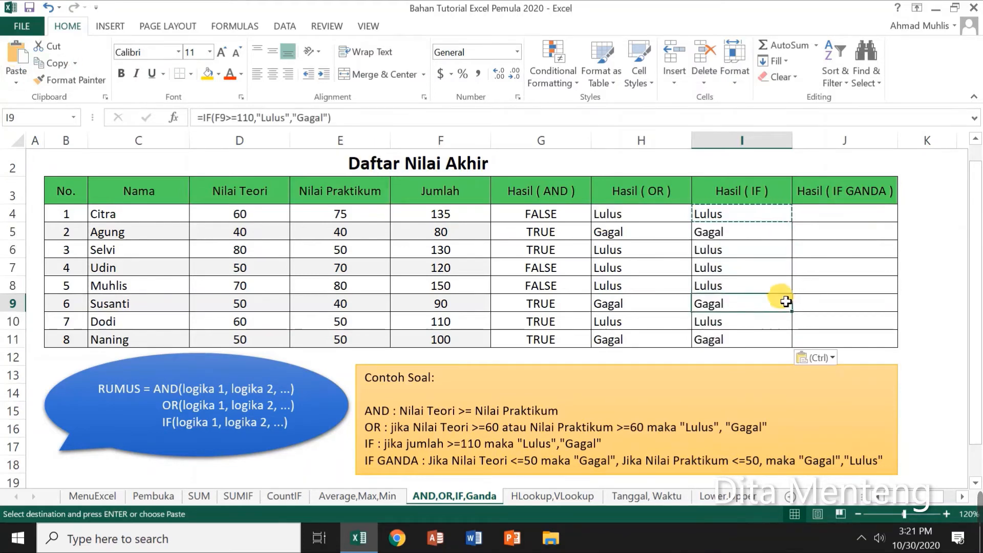
pyautogui.click(759, 238)
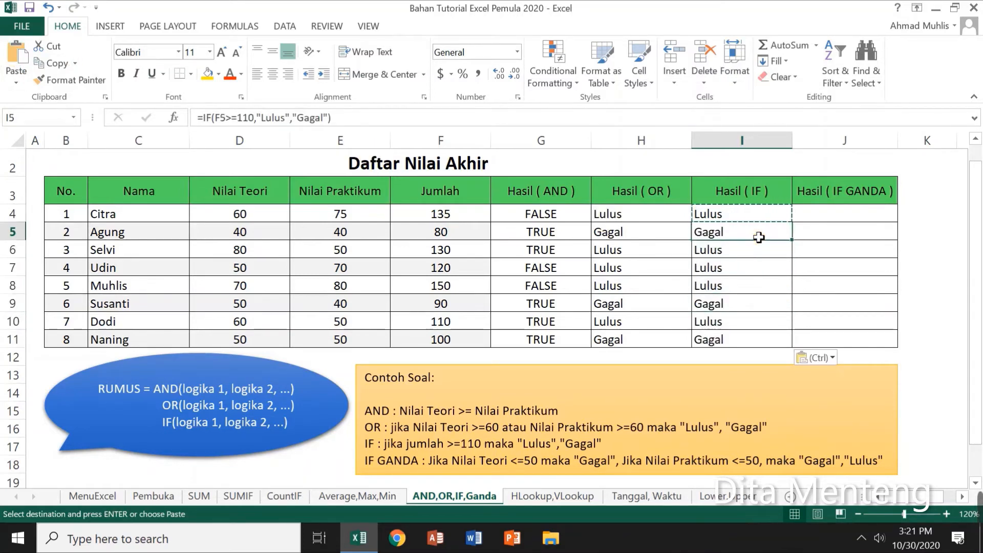
pyautogui.click(752, 307)
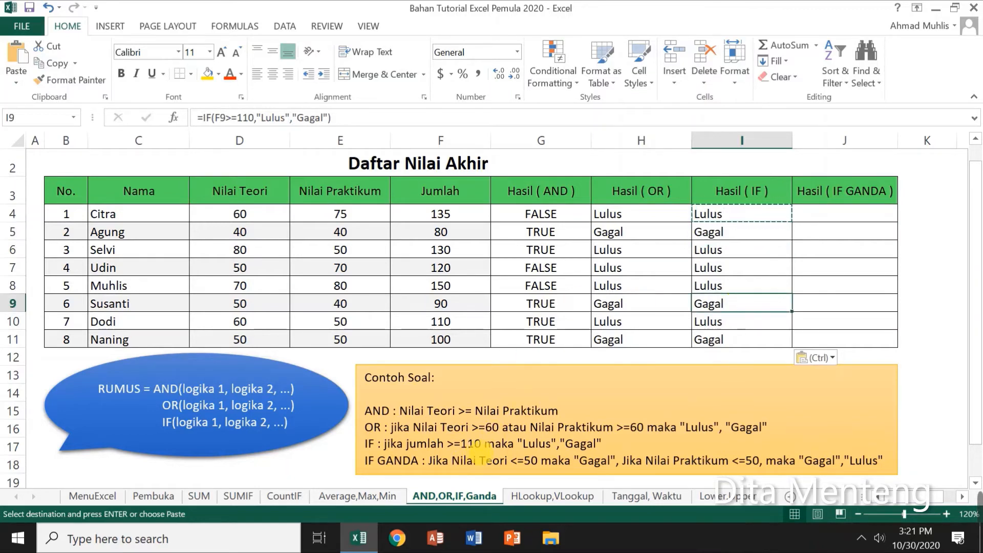
# Start an IF formula in J4 that tests D4<=50 for Nilai Teori and returns "Gagal" when true
pyautogui.click(848, 213)
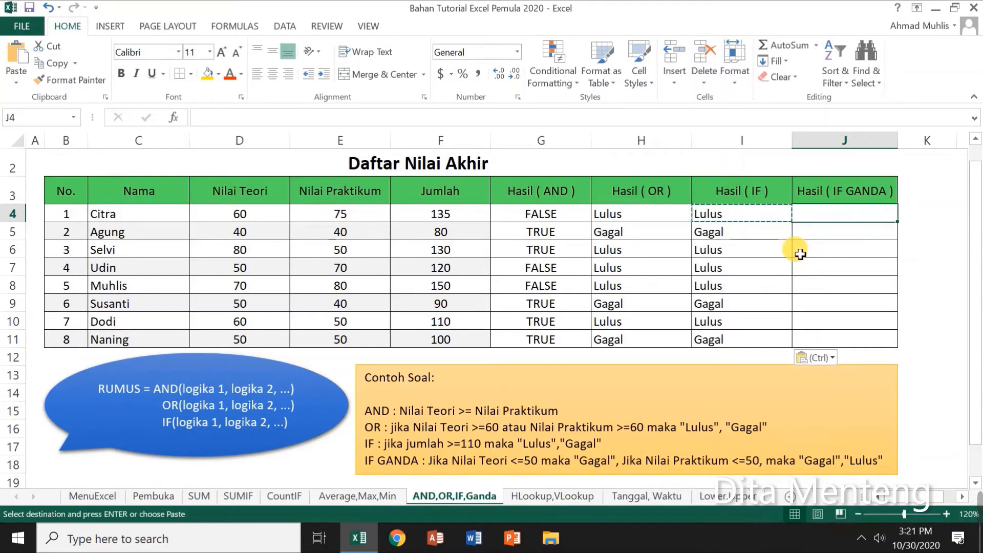
pyautogui.write('=')
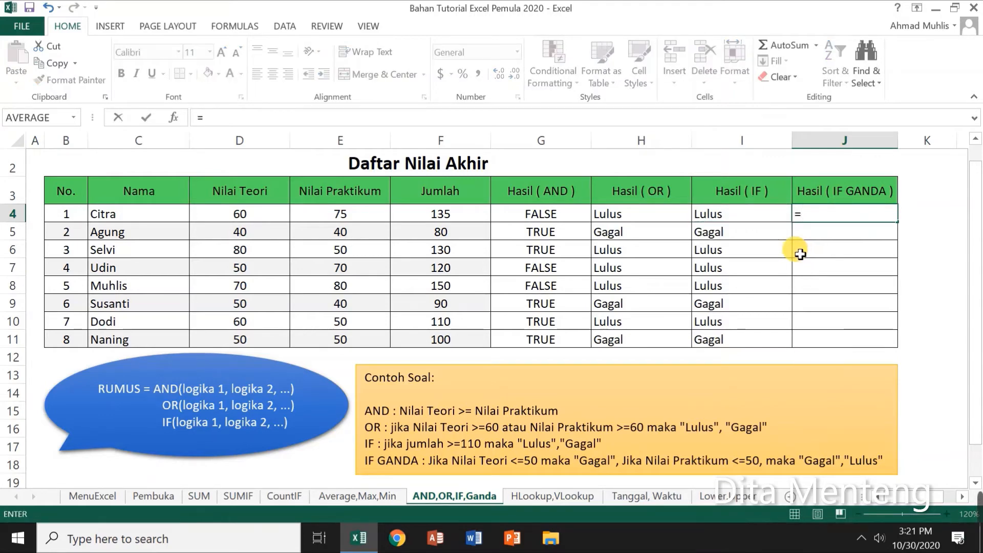
pyautogui.write('if(')
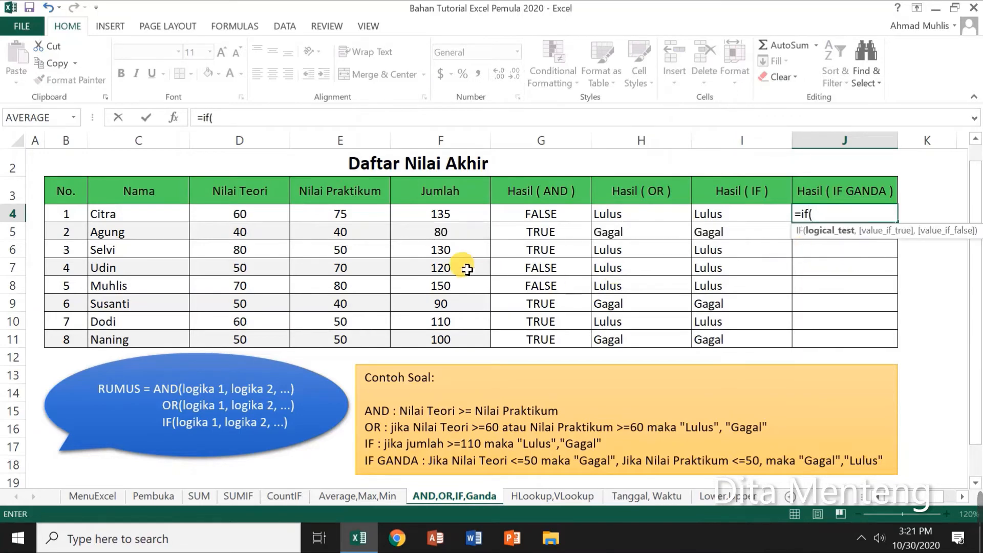
pyautogui.click(257, 217)
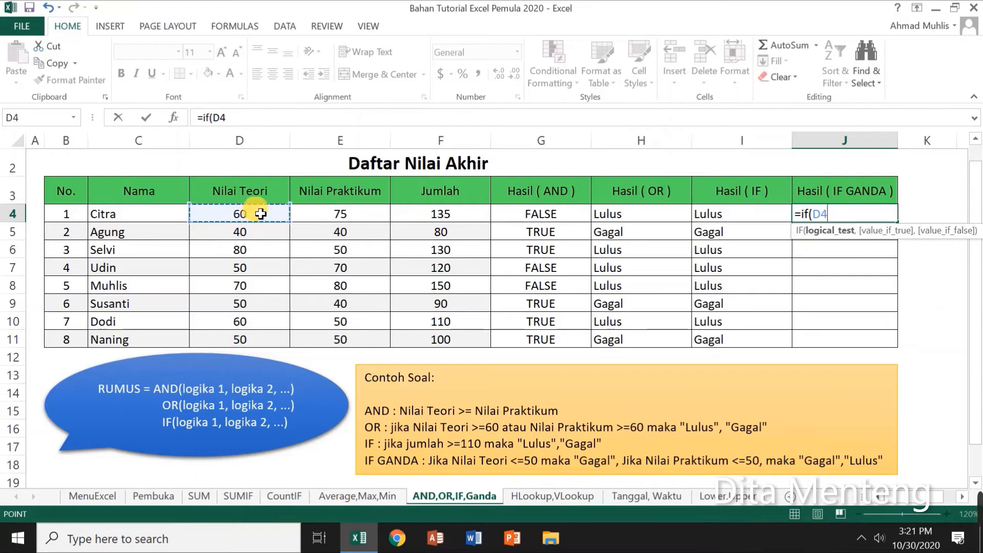
pyautogui.write('<')
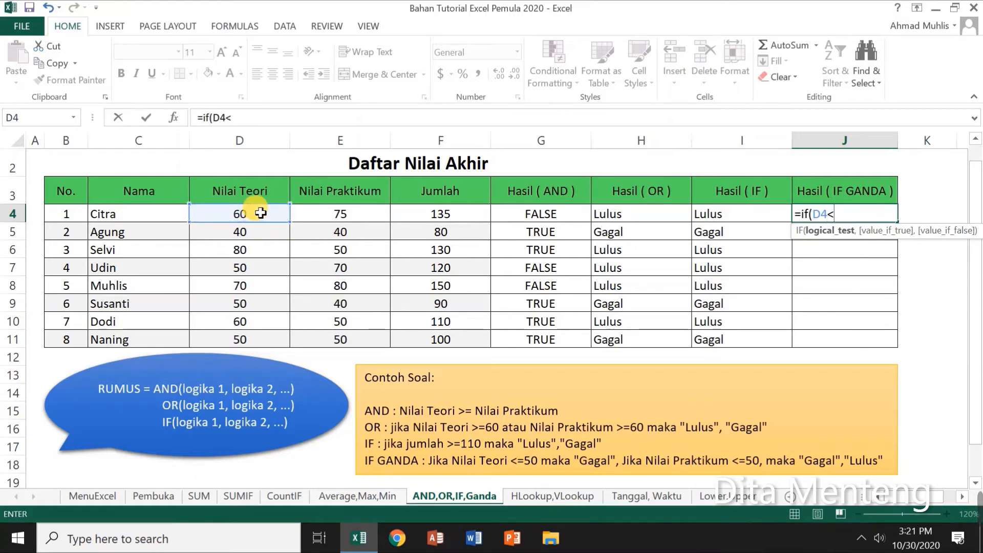
pyautogui.write('=50')
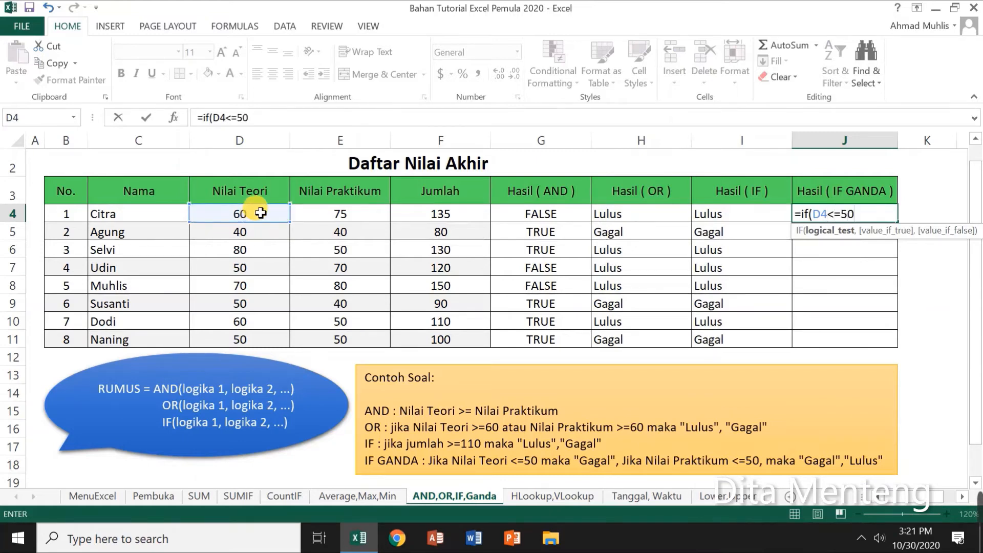
pyautogui.write(',')
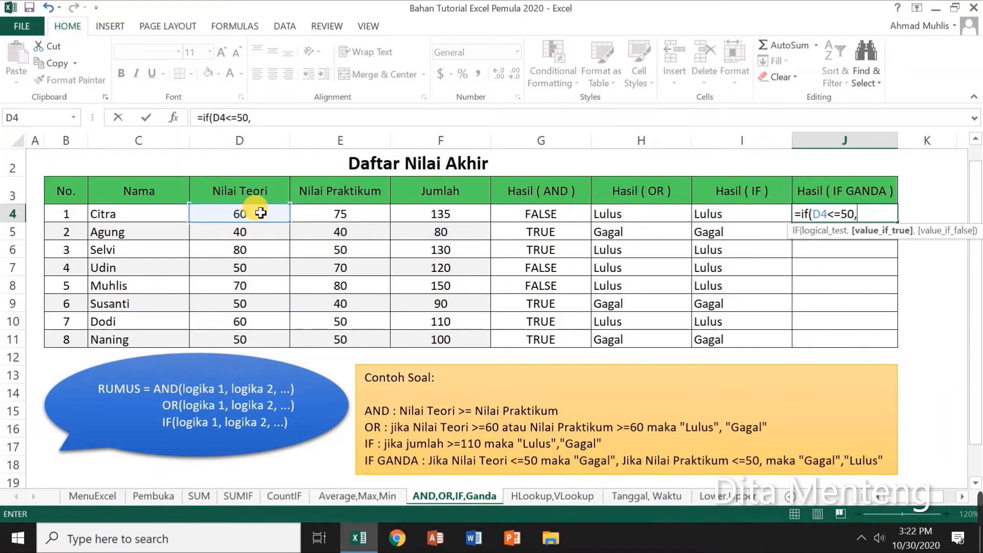
pyautogui.write('"Ga')
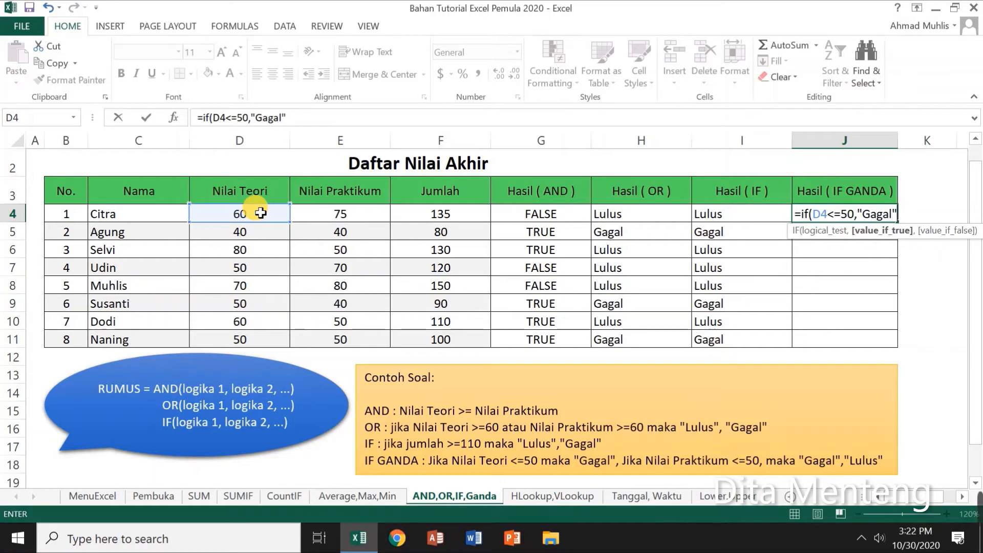
pyautogui.write('gal",')
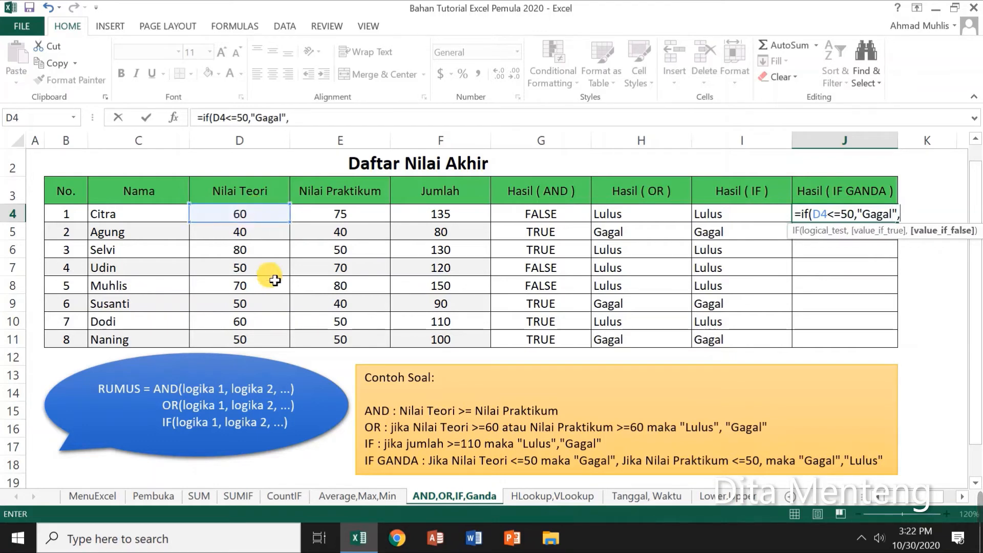
# Nest a second IF as the false result in J4, testing Nilai Praktikum with E4<=50
pyautogui.click(363, 219)
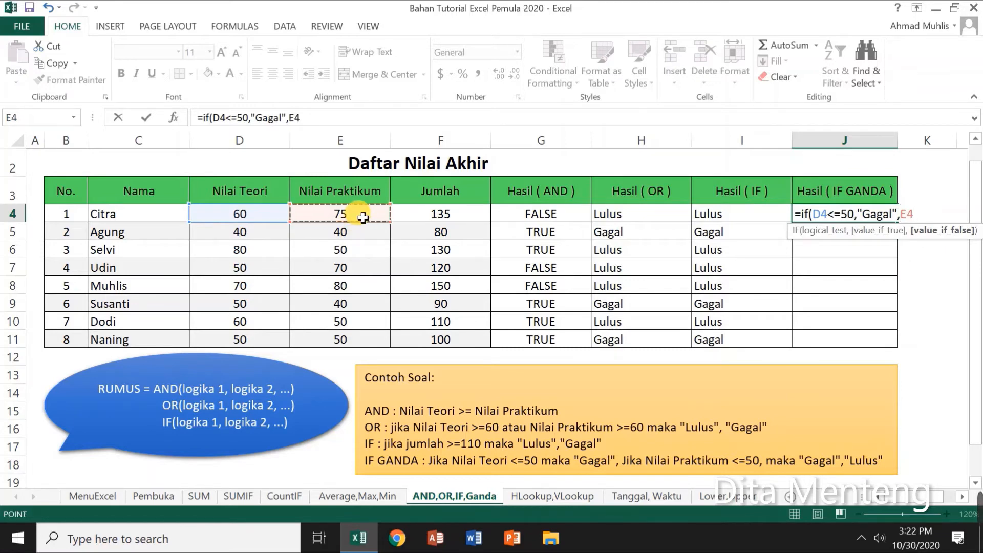
pyautogui.press('BackSpace')
pyautogui.press('BackSpace')
pyautogui.write('if(')
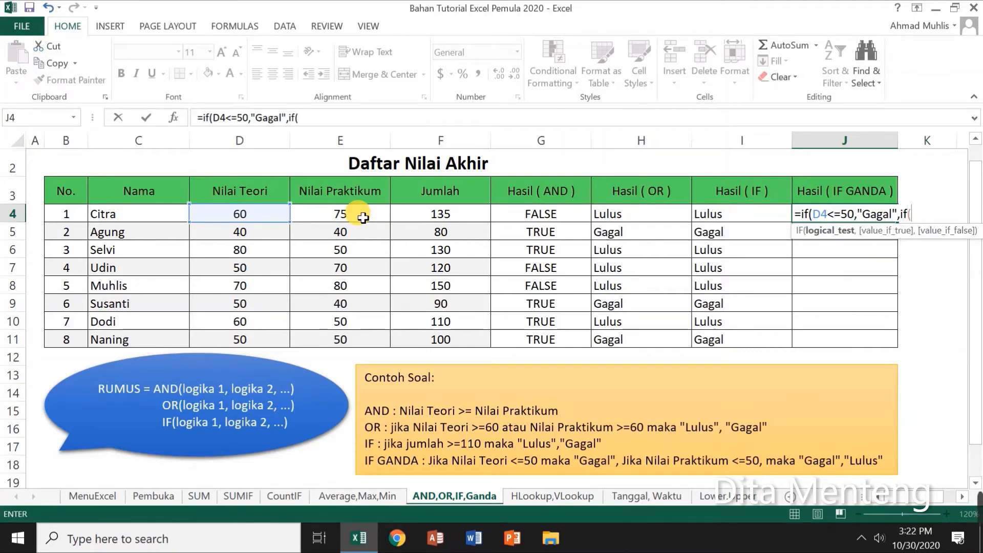
pyautogui.click(363, 217)
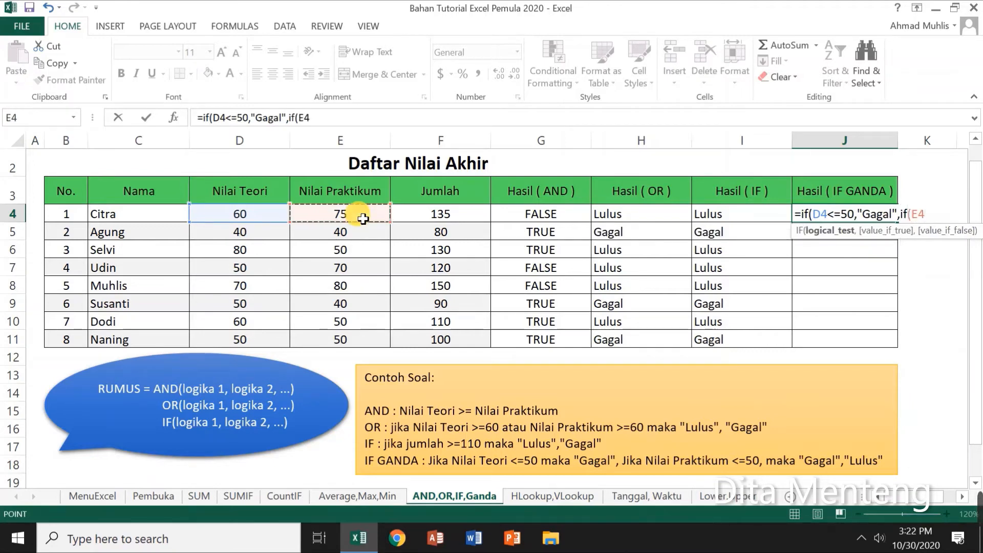
pyautogui.write('<')
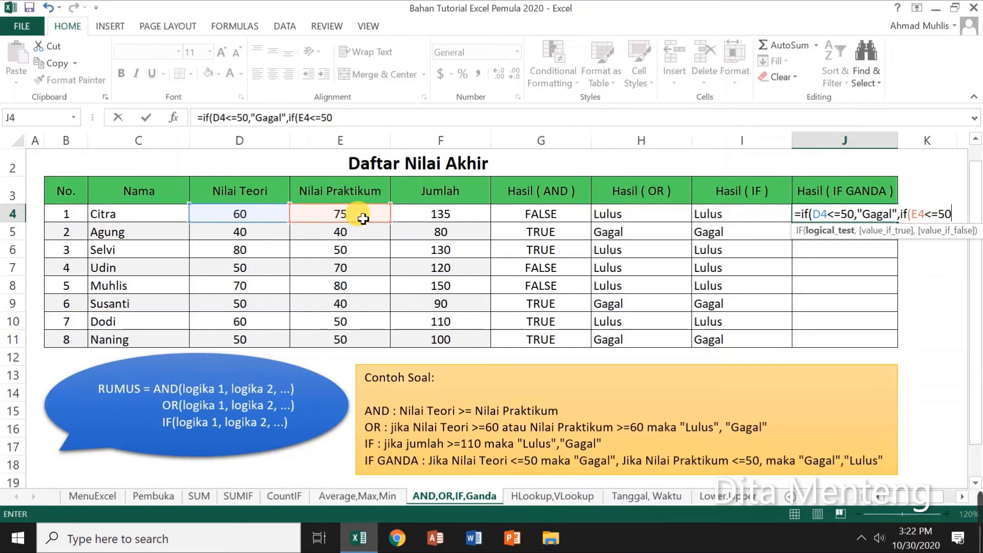
pyautogui.write('=50,')
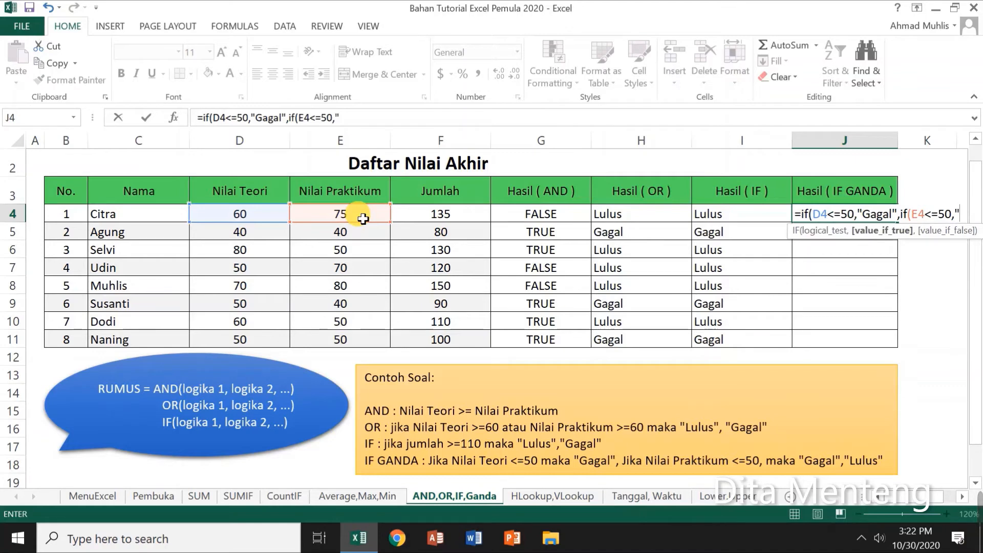
# Complete the nested IF in J4 with "Gagal" as its true result and "Lulus" as its false result
pyautogui.write('"Gagal"')
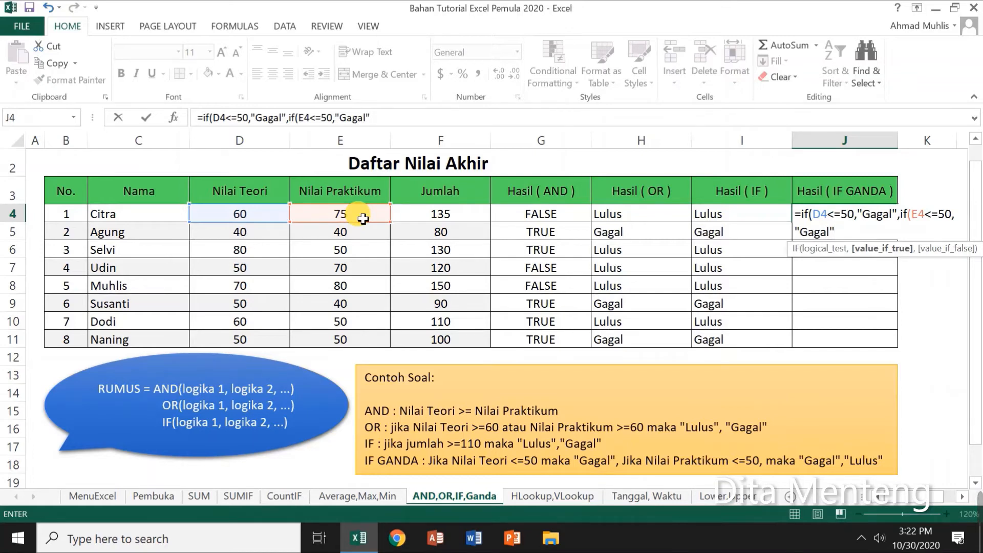
pyautogui.write(',')
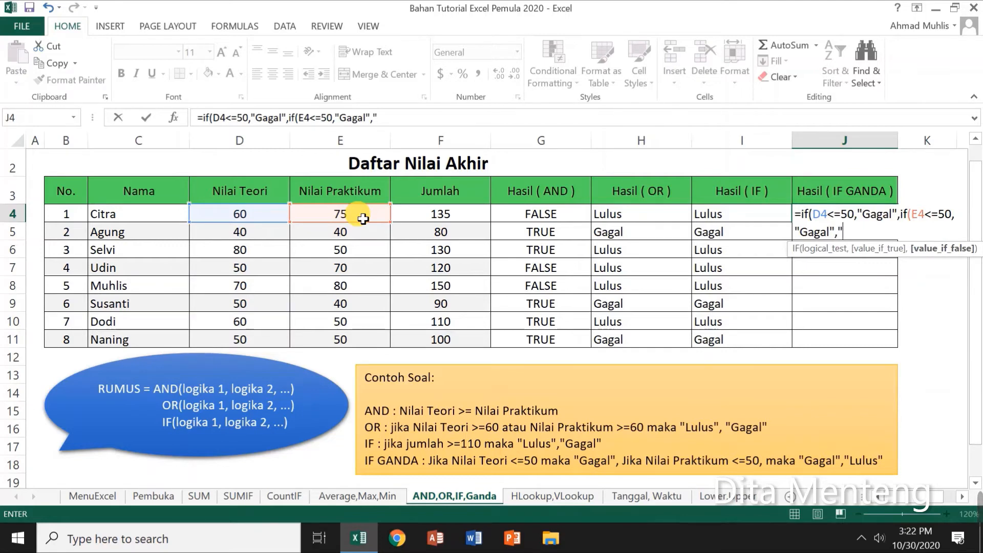
pyautogui.write('ulus')
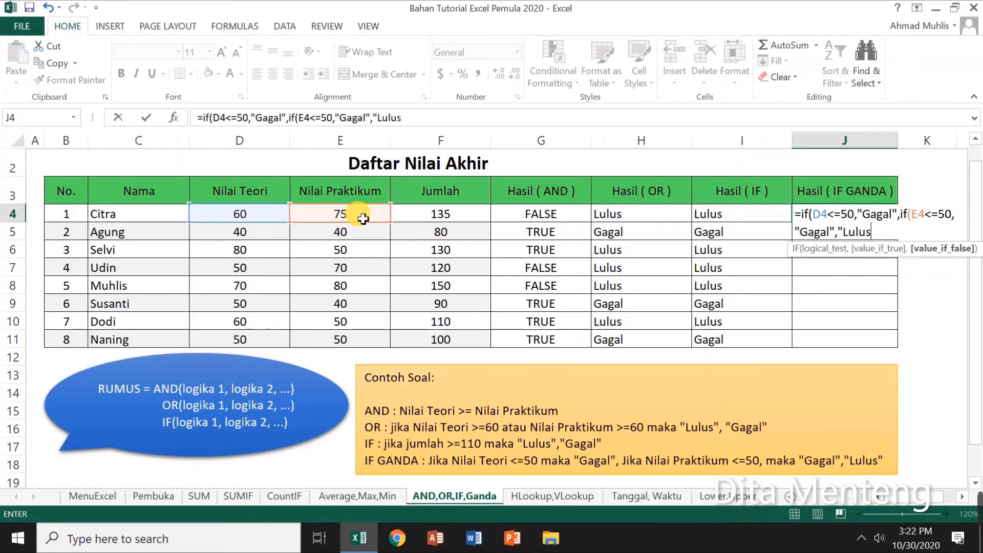
pyautogui.write('"))')
pyautogui.press('Return')
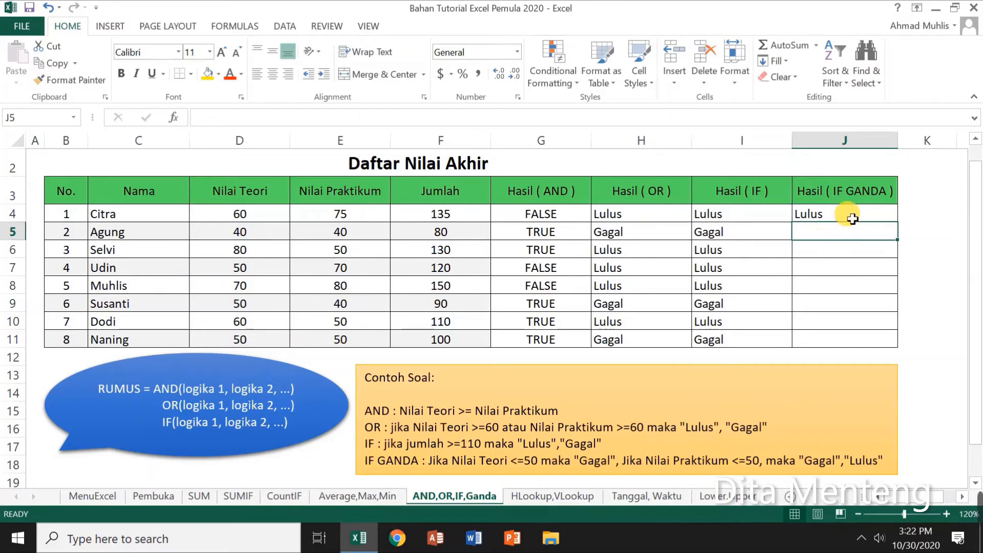
# Copy the nested IF formula from J4 into J5:J11 and check several of the copied results
pyautogui.click(853, 215)
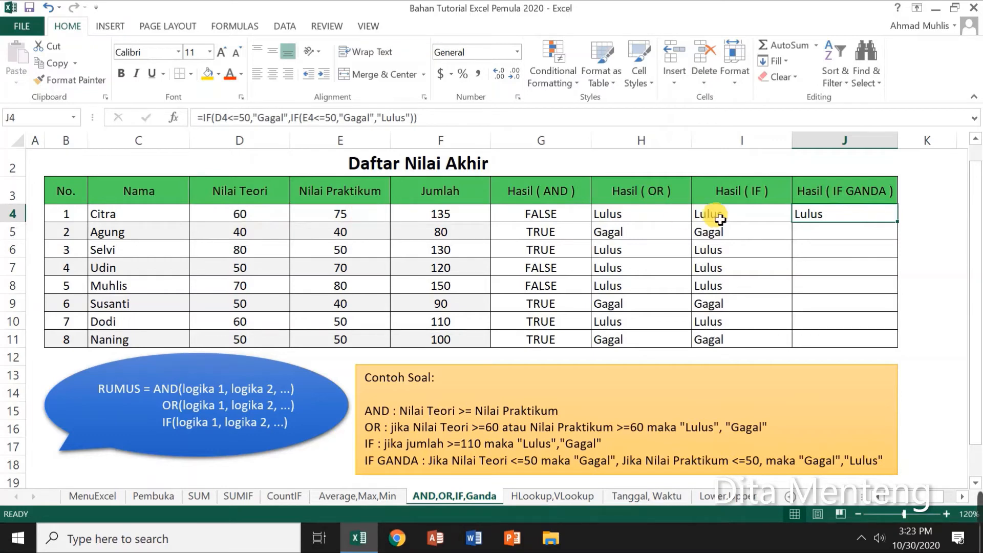
pyautogui.click(52, 65)
pyautogui.moveTo(851, 239); pyautogui.dragTo(847, 344)
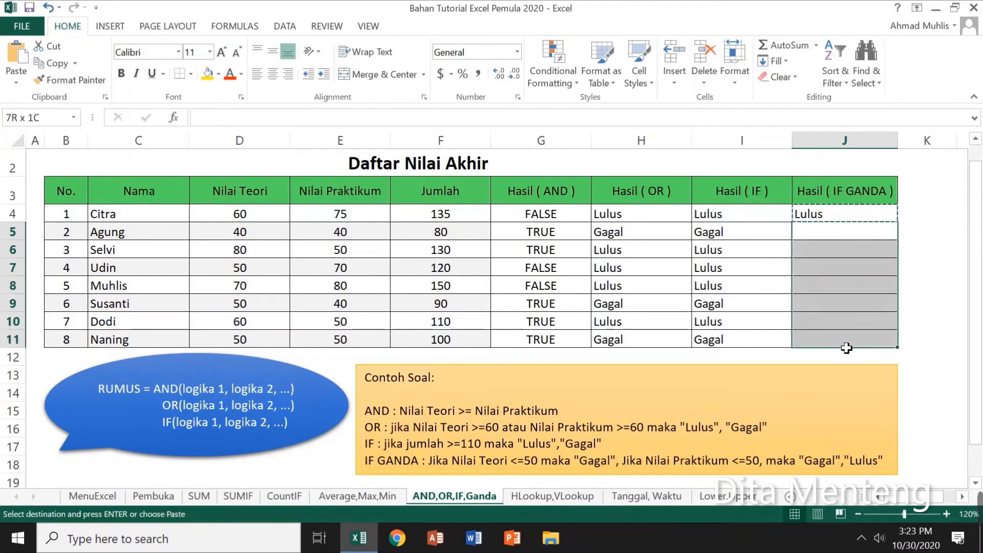
pyautogui.click(23, 56)
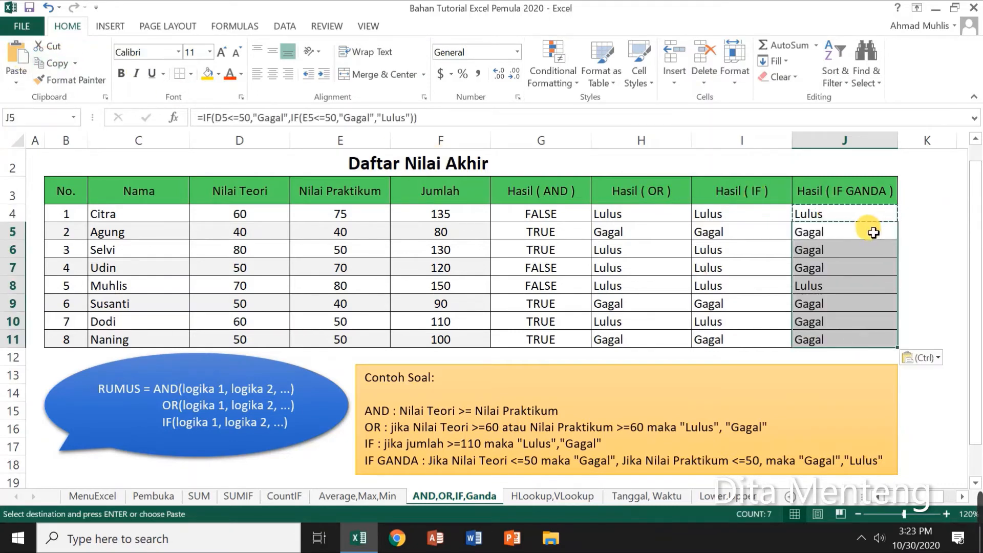
pyautogui.moveTo(867, 230); pyautogui.dragTo(873, 234)
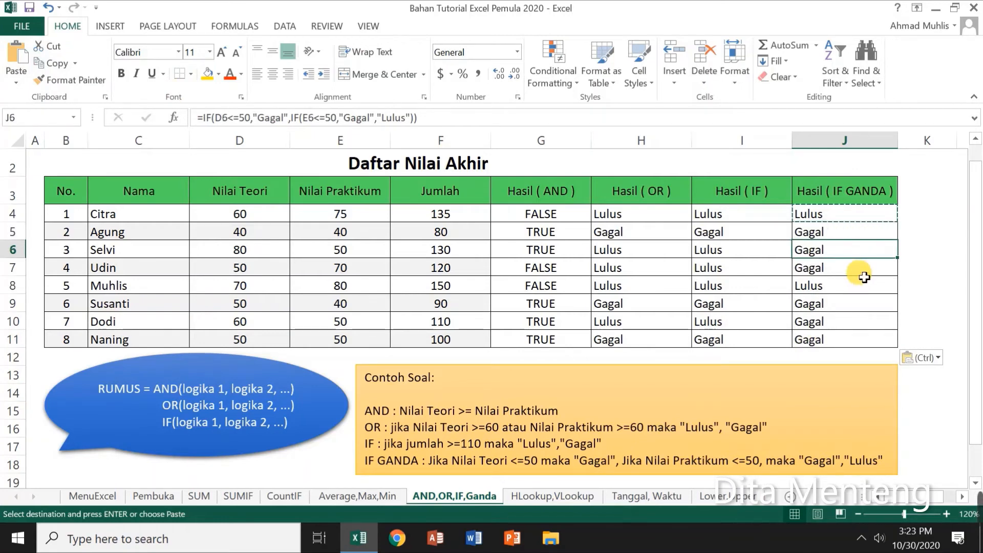
pyautogui.click(865, 275)
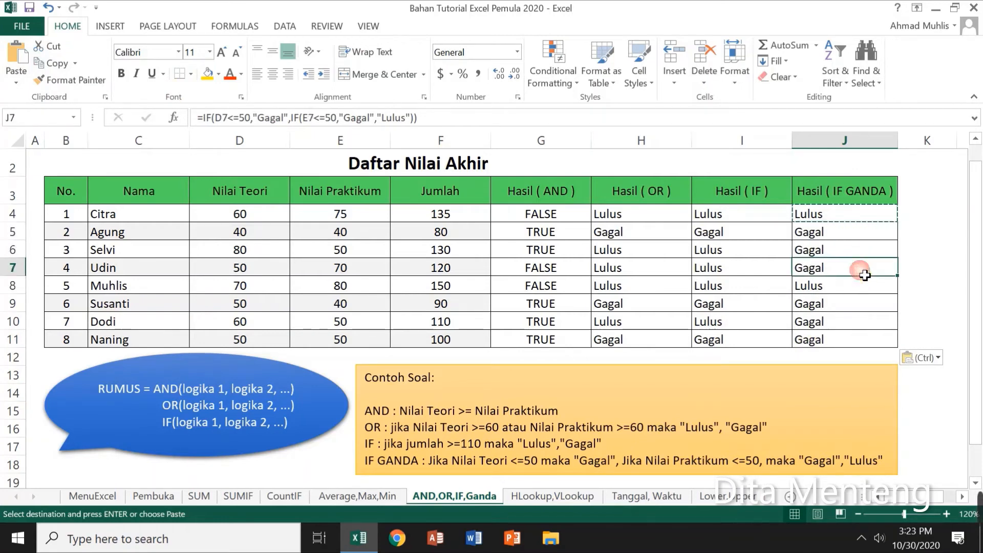
pyautogui.click(858, 343)
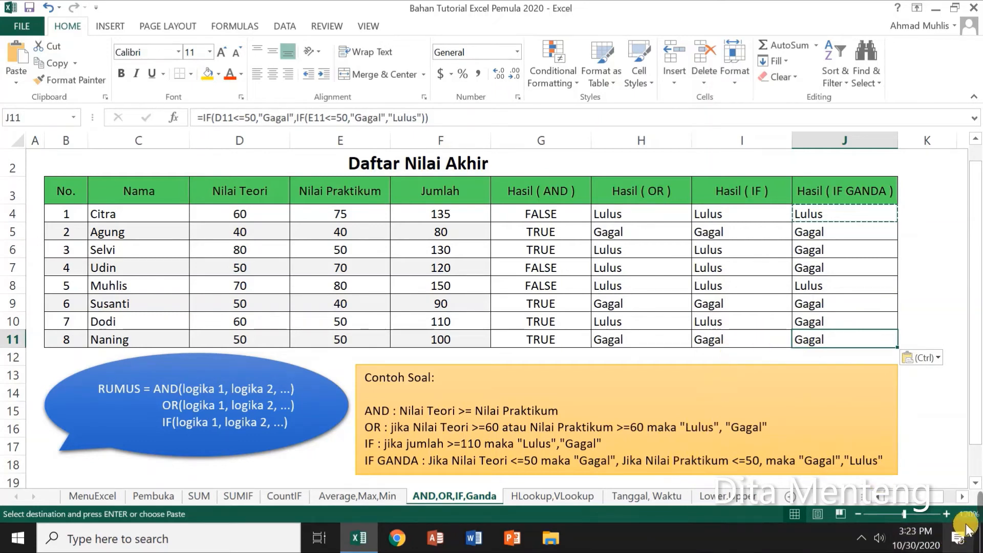
pyautogui.moveTo(958, 500)
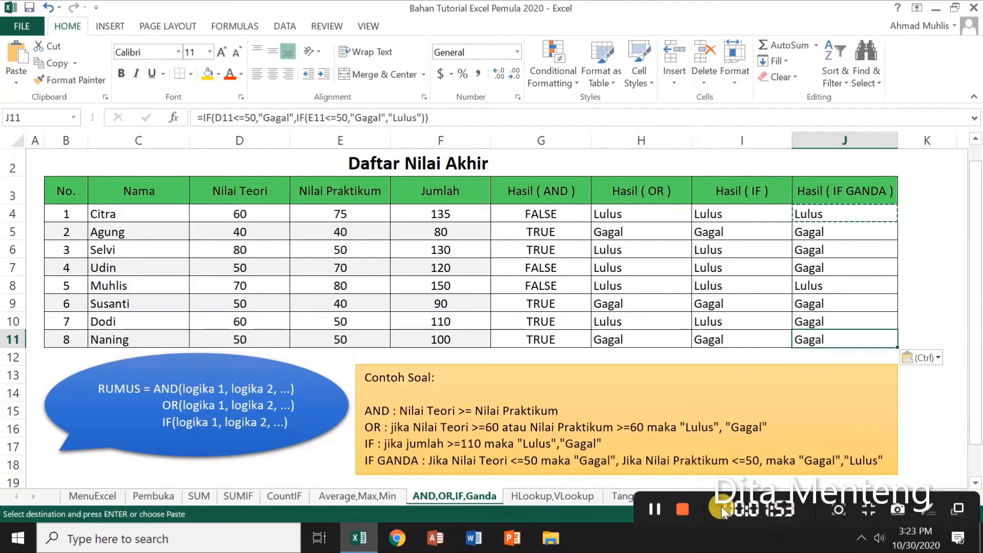
pyautogui.click(691, 509)
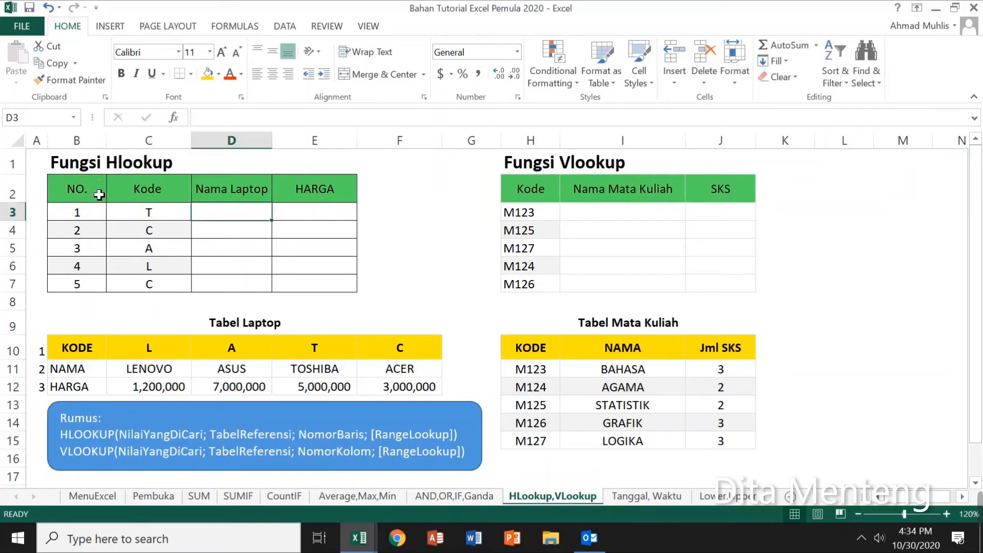
# Examine the Fungsi Hlookup column headers and the KODE and NAMA rows of Tabel Laptop on the HLookup,VLookup sheet
pyautogui.click(77, 193)
pyautogui.click(150, 193)
pyautogui.click(209, 193)
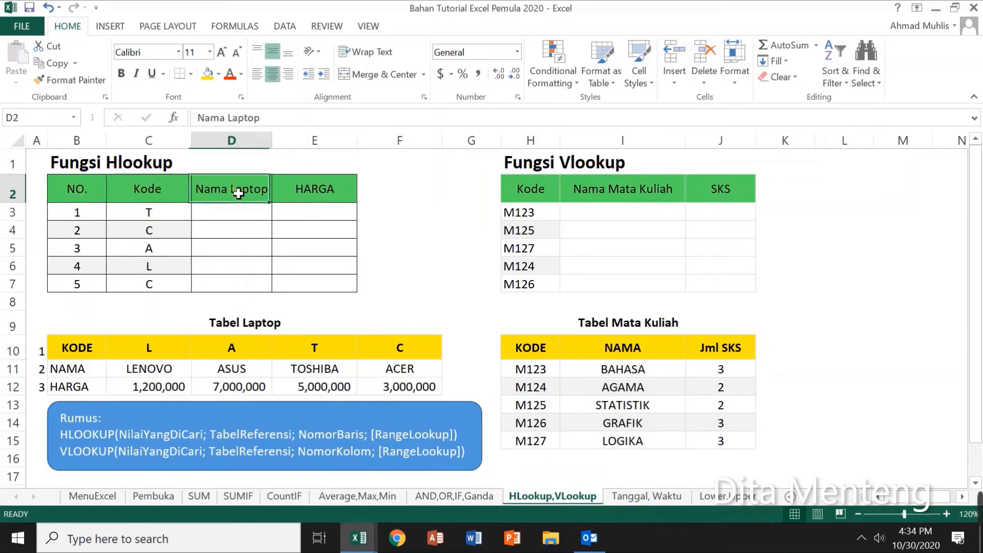
pyautogui.click(326, 192)
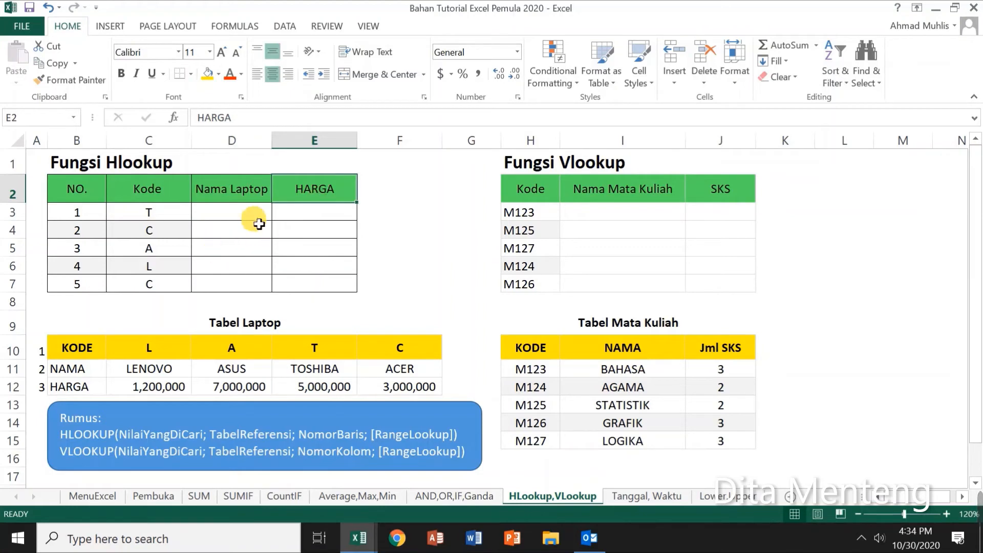
pyautogui.click(256, 328)
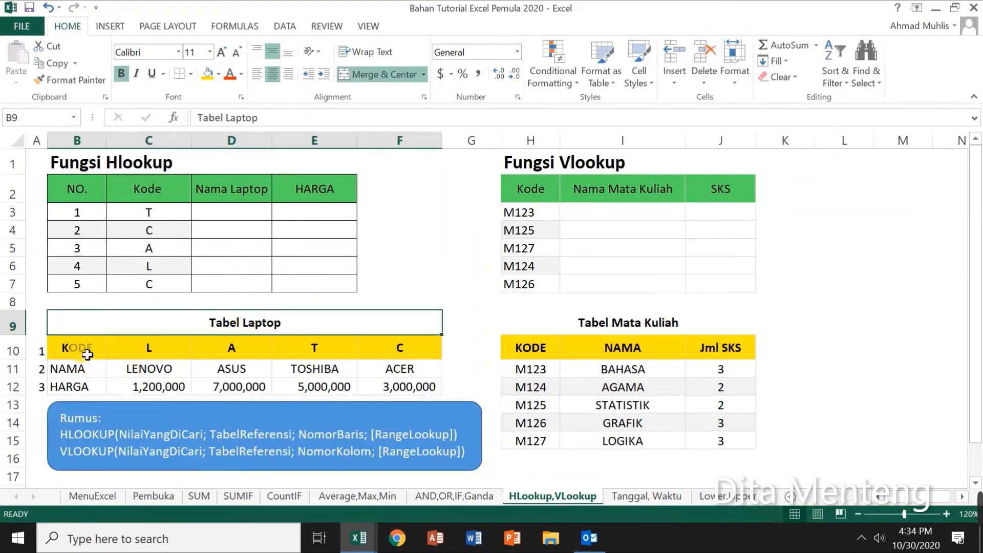
pyautogui.click(245, 217)
pyautogui.moveTo(92, 351); pyautogui.dragTo(433, 355)
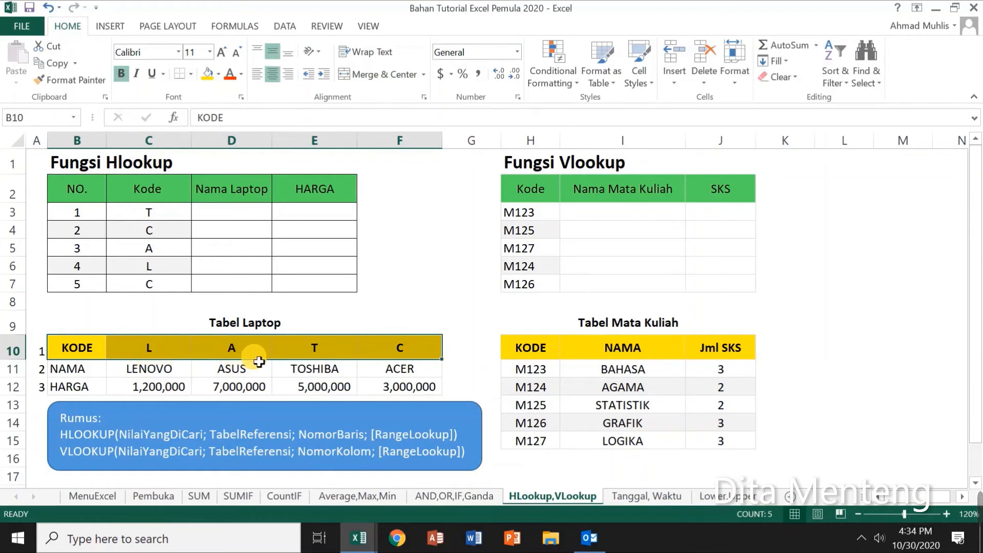
pyautogui.click(85, 371)
pyautogui.click(165, 369)
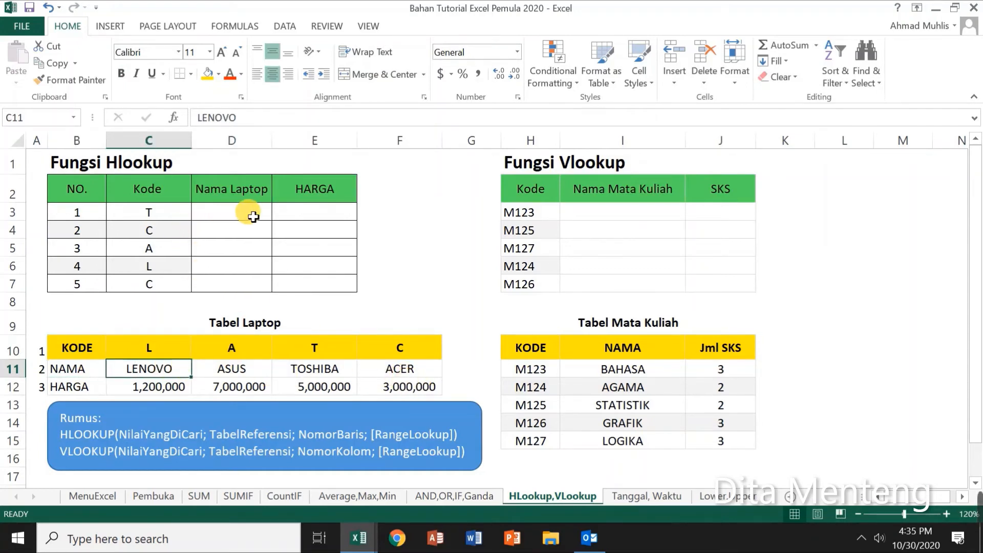
# Examine the Tabel Laptop range B10:F12, the Fungsi Vlookup column headers and the Tabel Mata Kuliah range H10:J15
pyautogui.moveTo(92, 347); pyautogui.dragTo(422, 396)
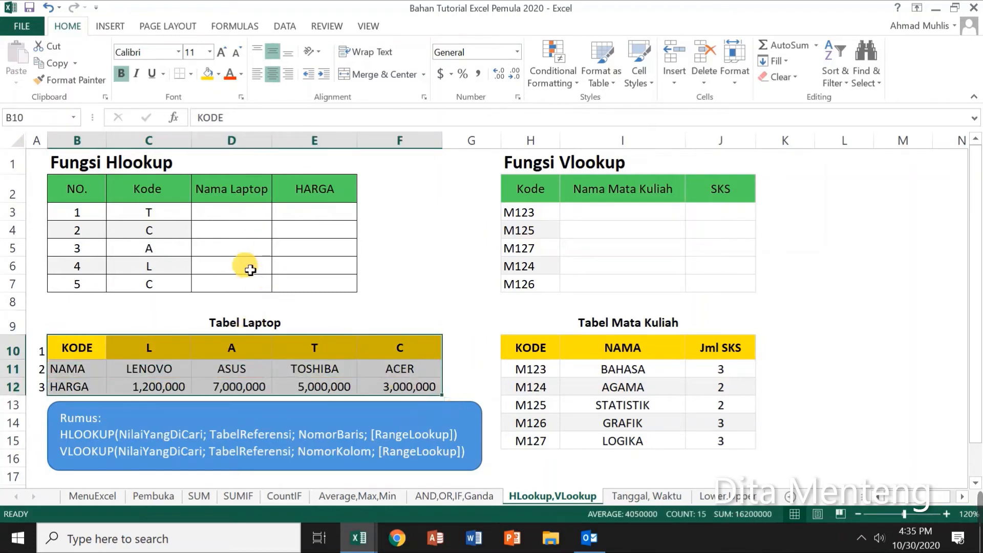
pyautogui.click(461, 187)
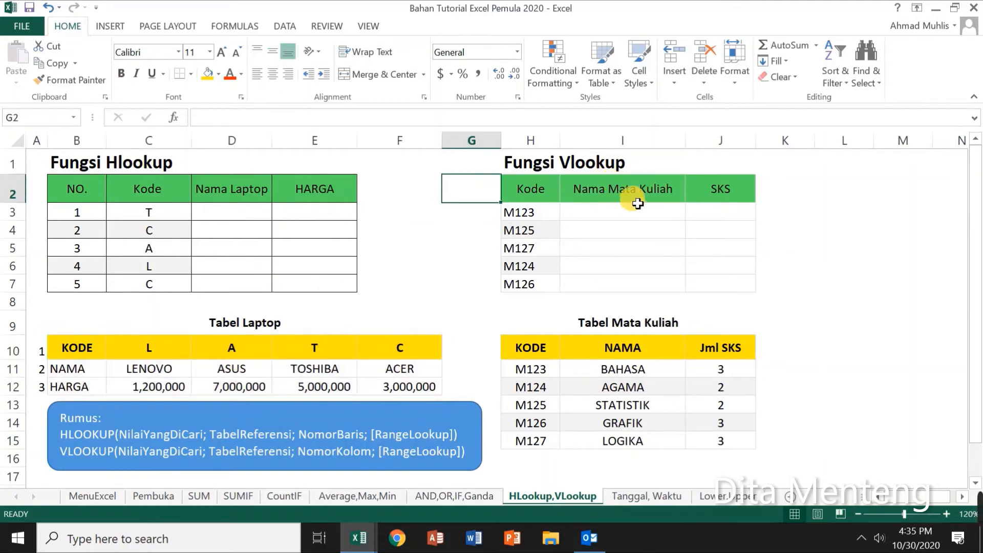
pyautogui.click(538, 193)
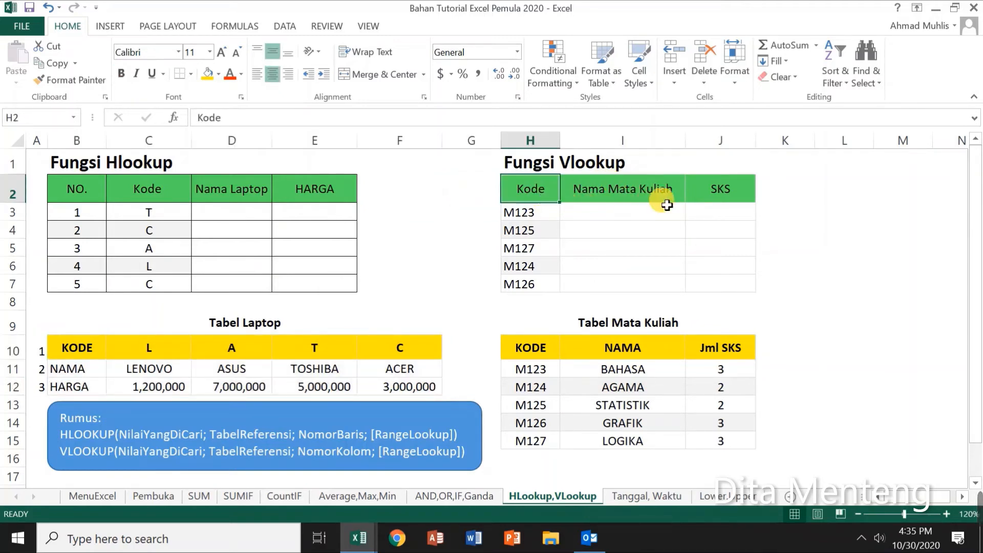
pyautogui.click(738, 194)
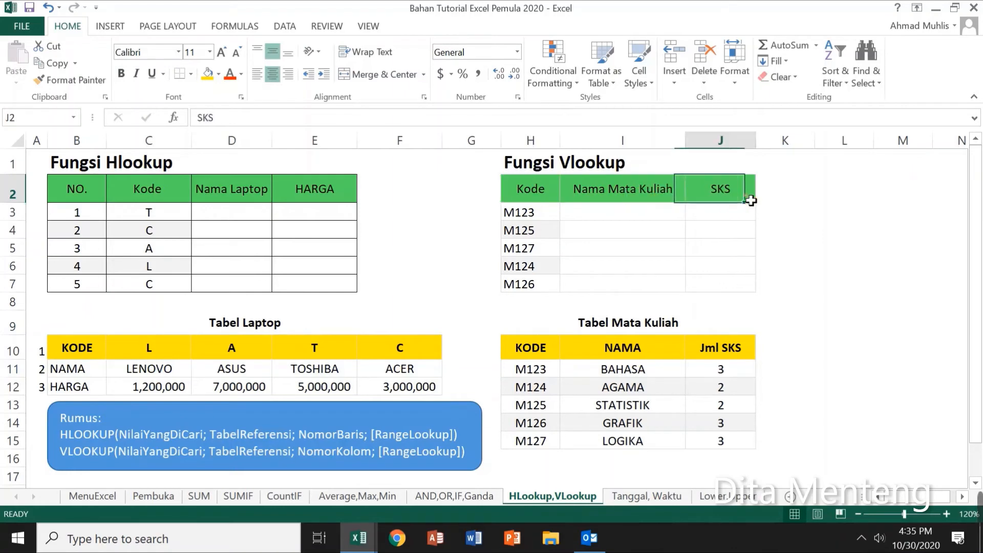
pyautogui.click(680, 328)
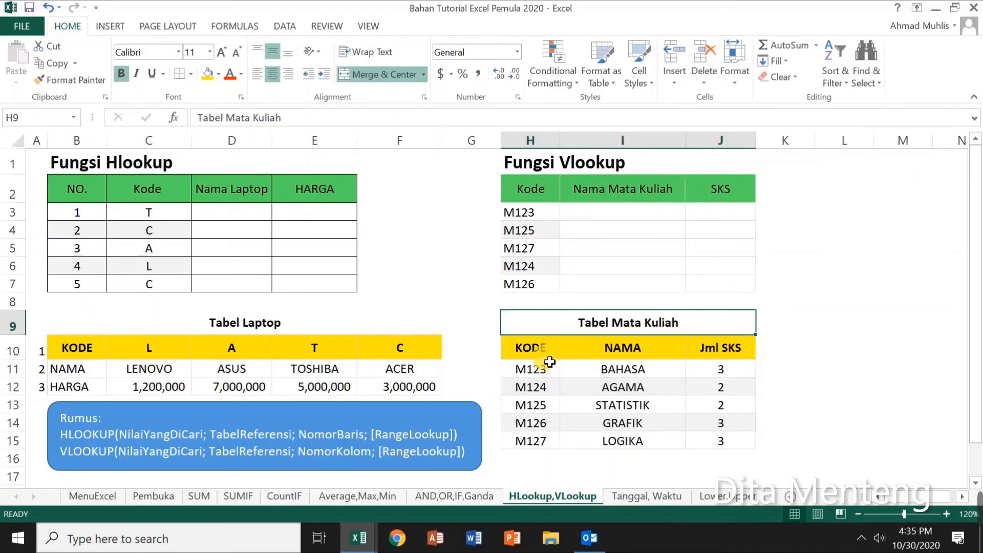
pyautogui.moveTo(543, 356); pyautogui.dragTo(765, 451)
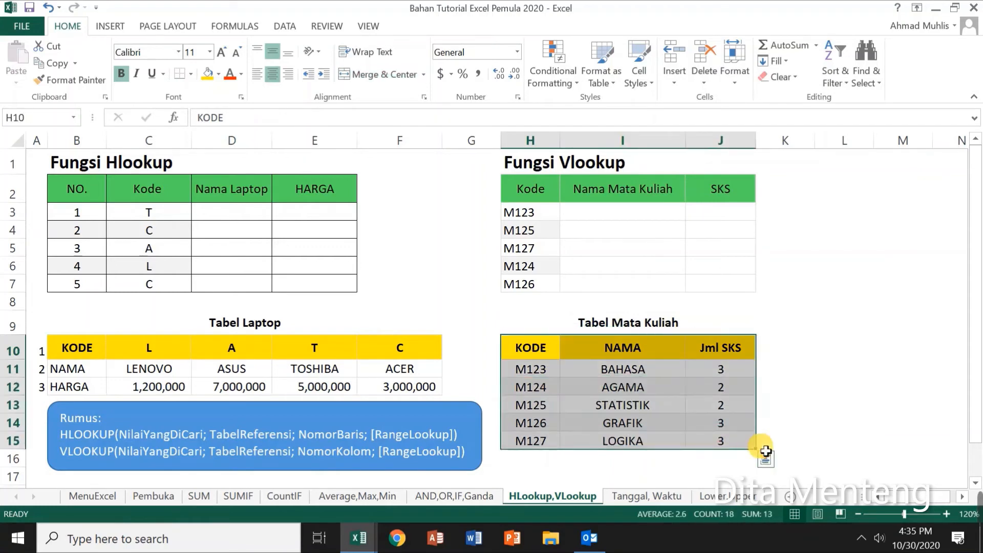
pyautogui.click(393, 210)
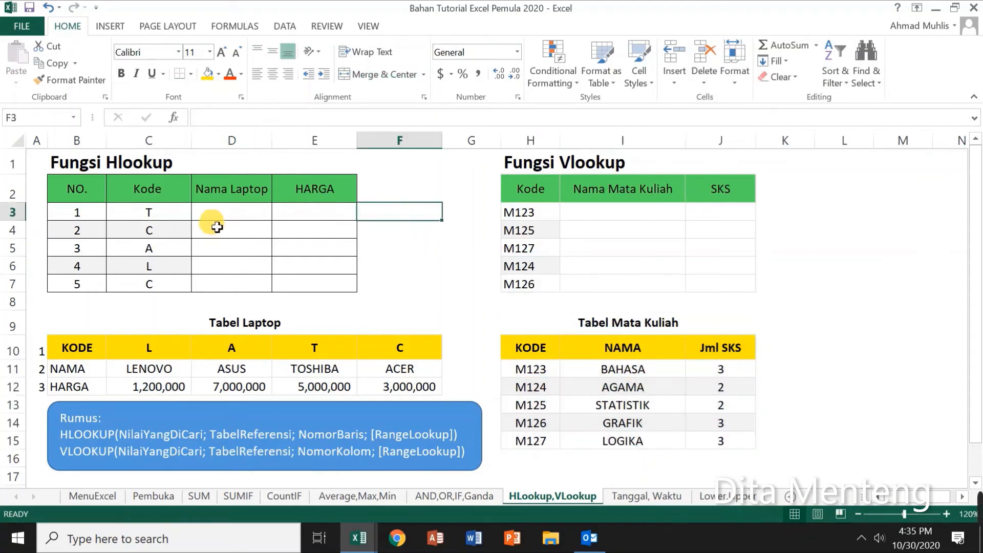
# Start an HLOOKUP function in D3 and review the descriptions of its four arguments
pyautogui.click(230, 220)
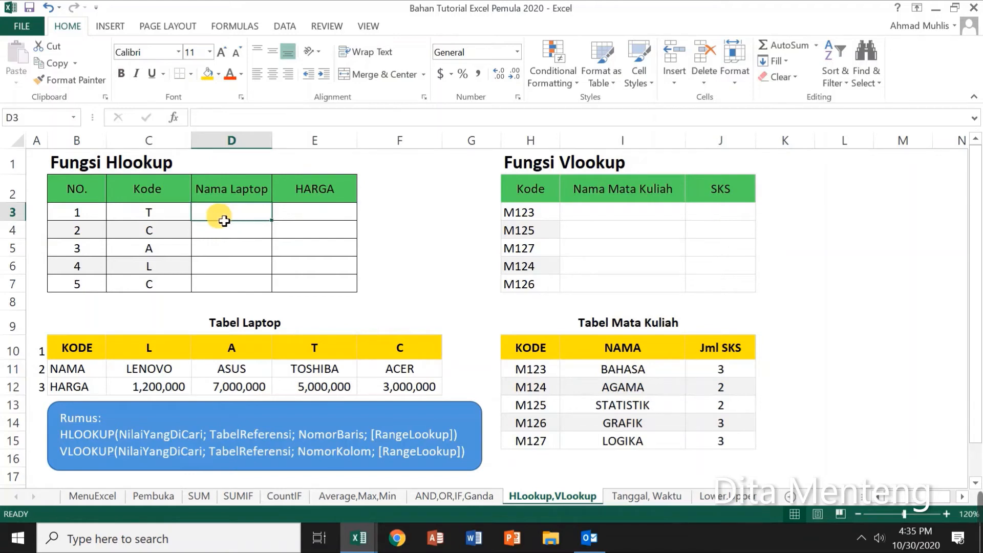
pyautogui.click(173, 119)
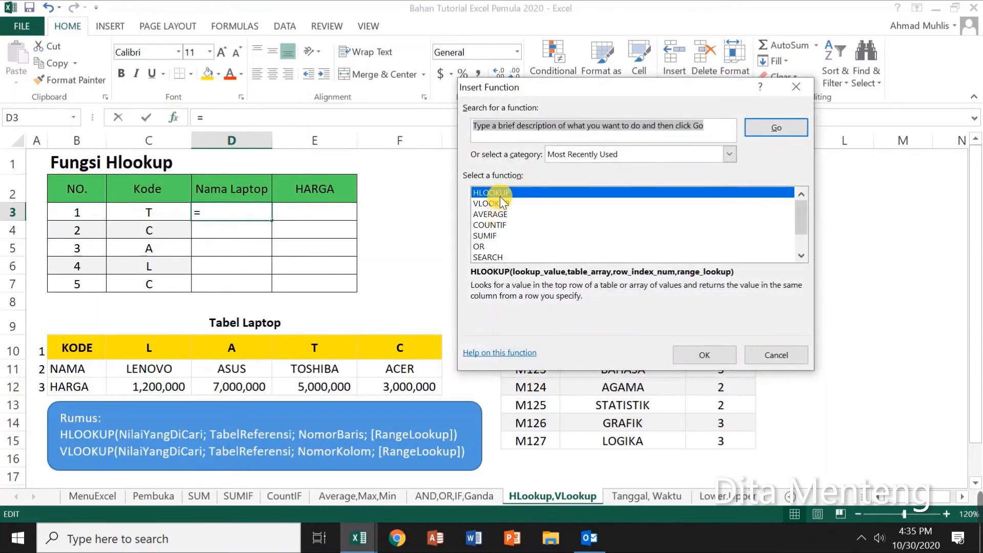
pyautogui.click(703, 354)
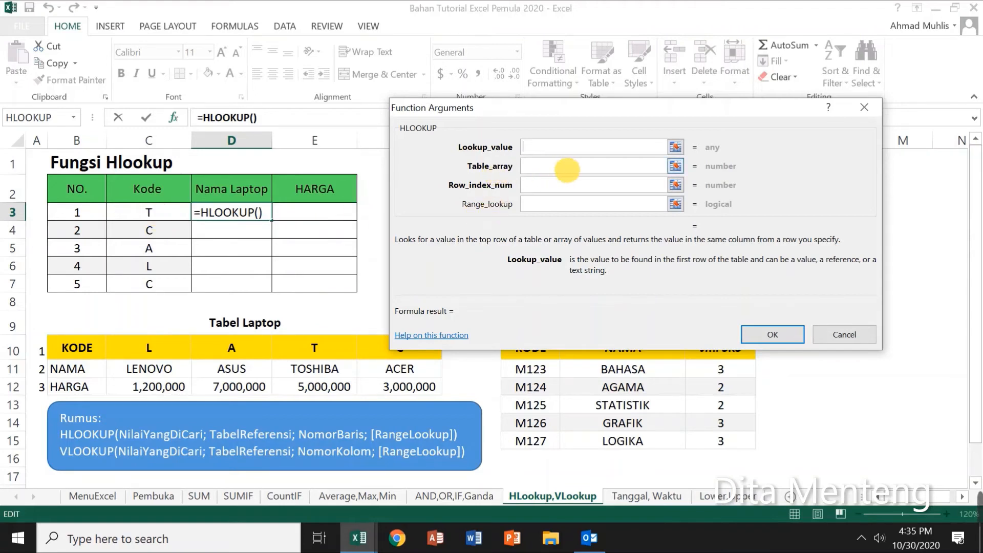
pyautogui.click(566, 167)
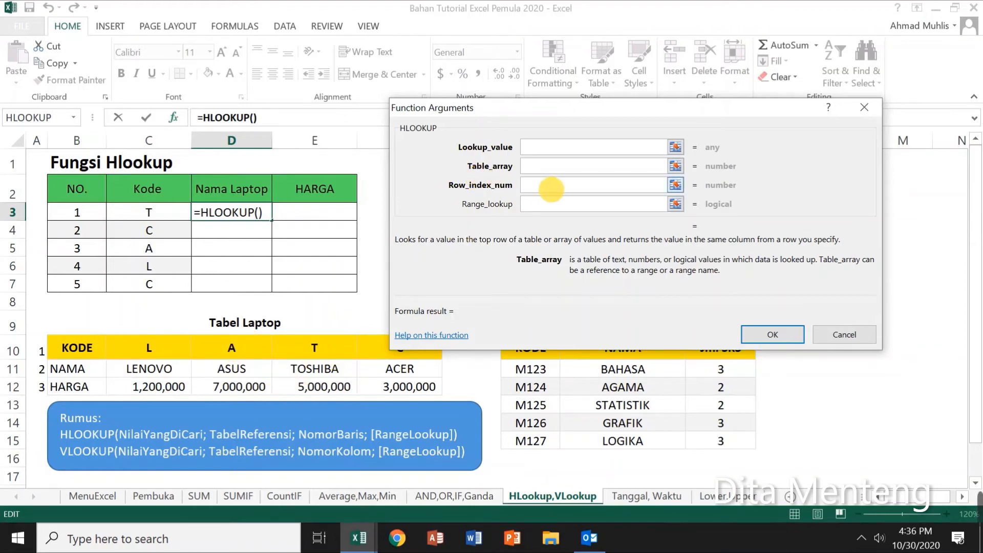
pyautogui.click(551, 188)
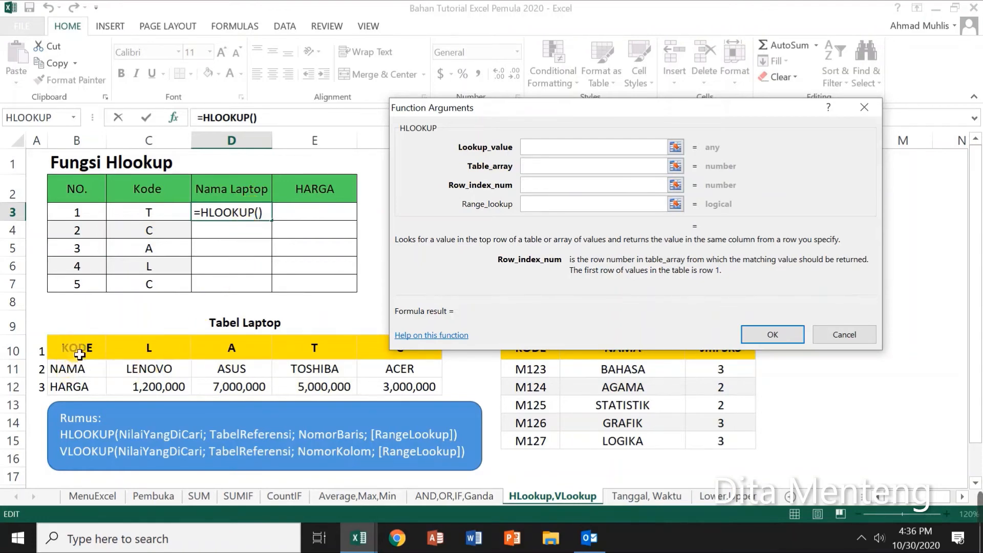
pyautogui.click(534, 204)
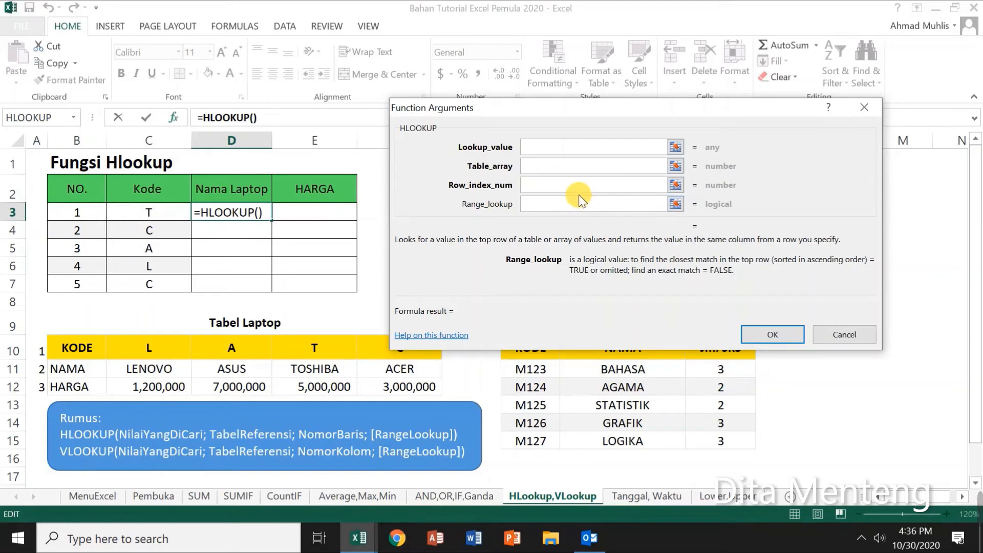
pyautogui.click(544, 148)
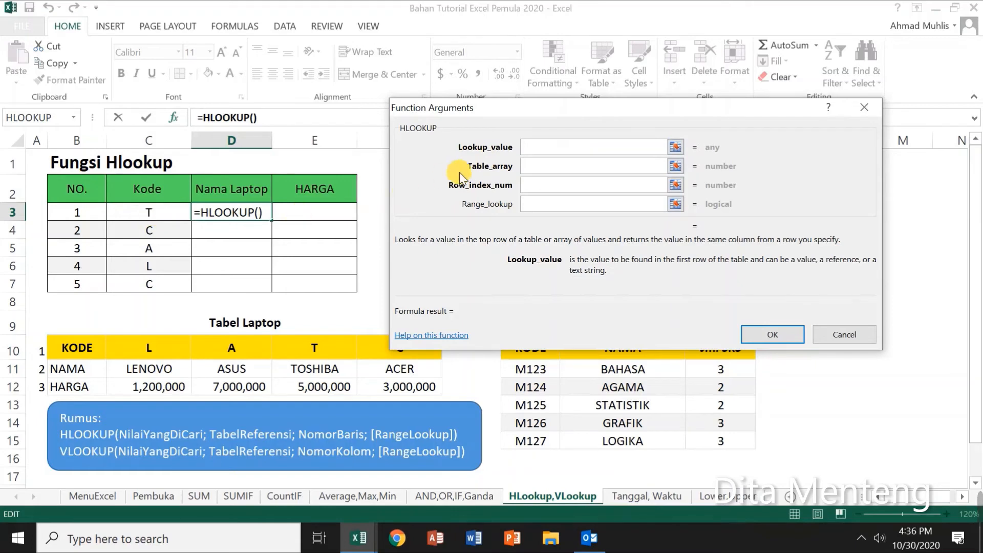
# Set the D3 HLOOKUP's lookup value to C3 and its table array to the absolute range $B$10:$F$11
pyautogui.click(536, 145)
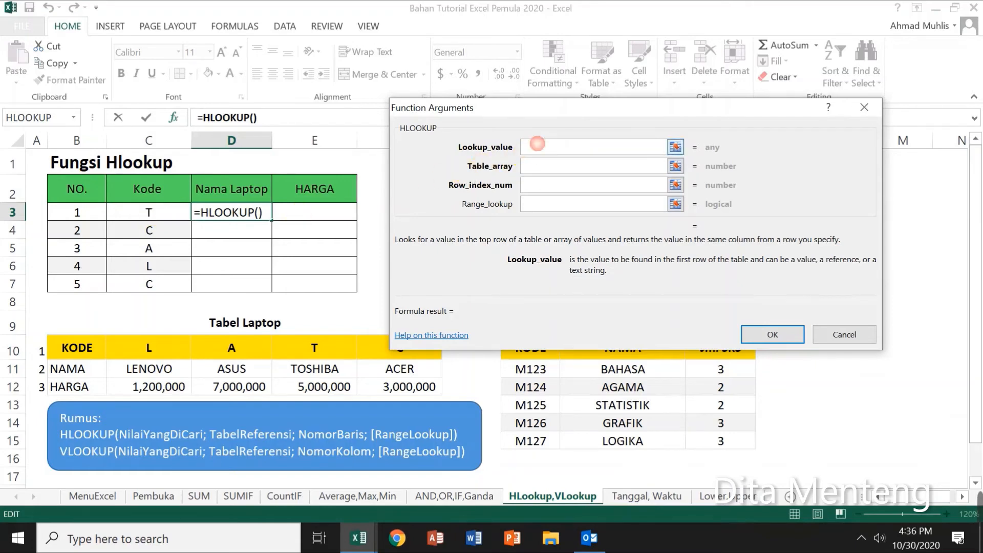
pyautogui.click(156, 212)
pyautogui.click(546, 167)
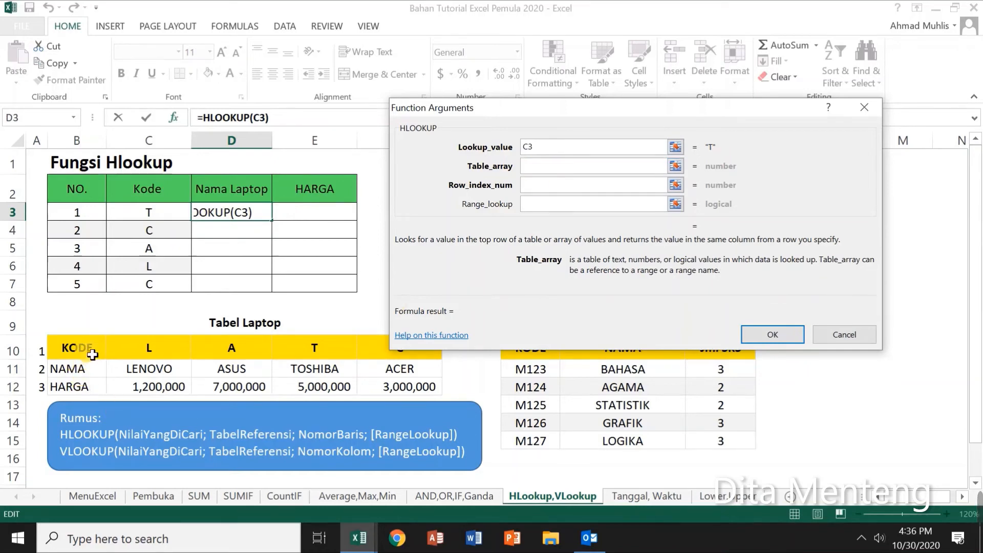
pyautogui.moveTo(92, 355); pyautogui.dragTo(419, 369)
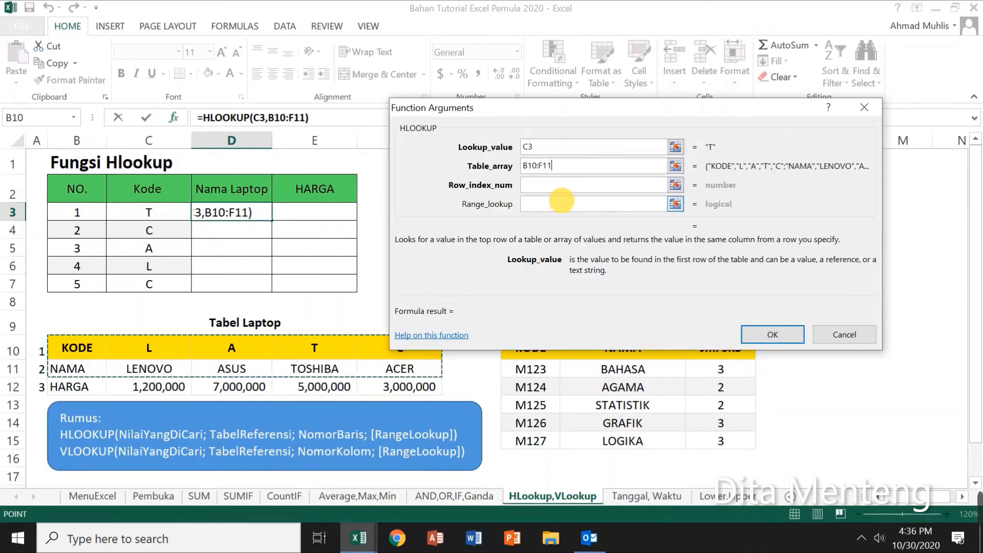
pyautogui.press('F4')
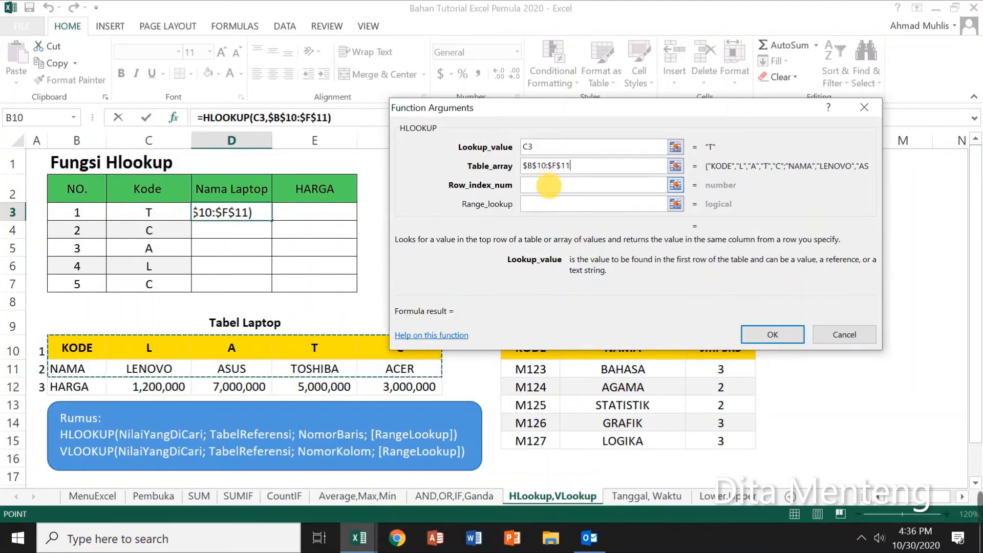
# Complete the D3 HLOOKUP with row index 2 and range lookup 0, and check the result against Tabel Laptop's T column
pyautogui.click(544, 184)
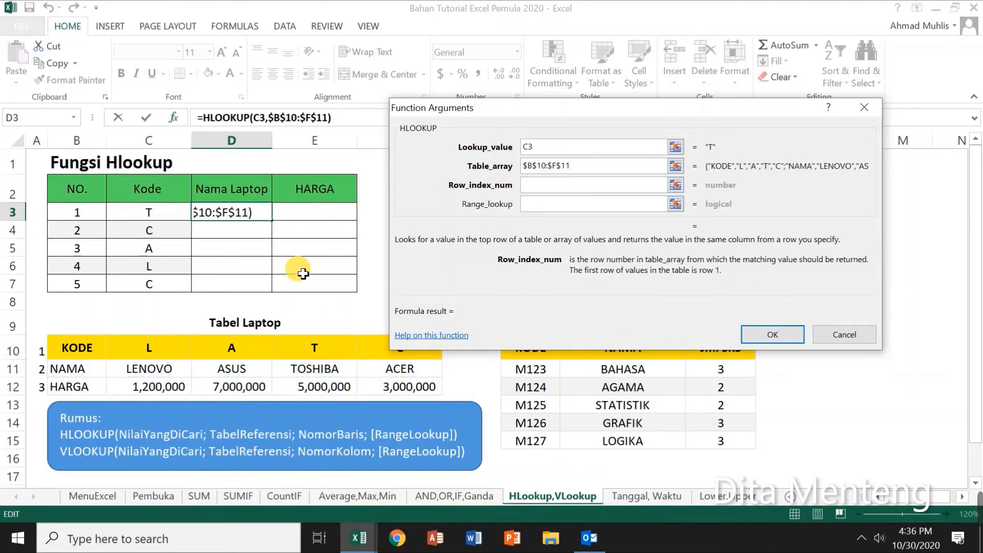
pyautogui.write('2')
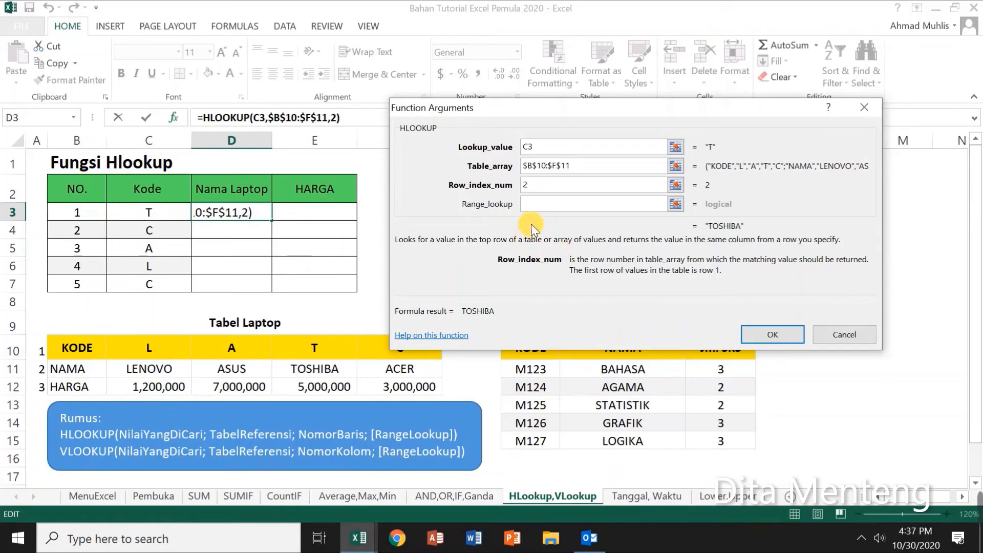
pyautogui.click(538, 204)
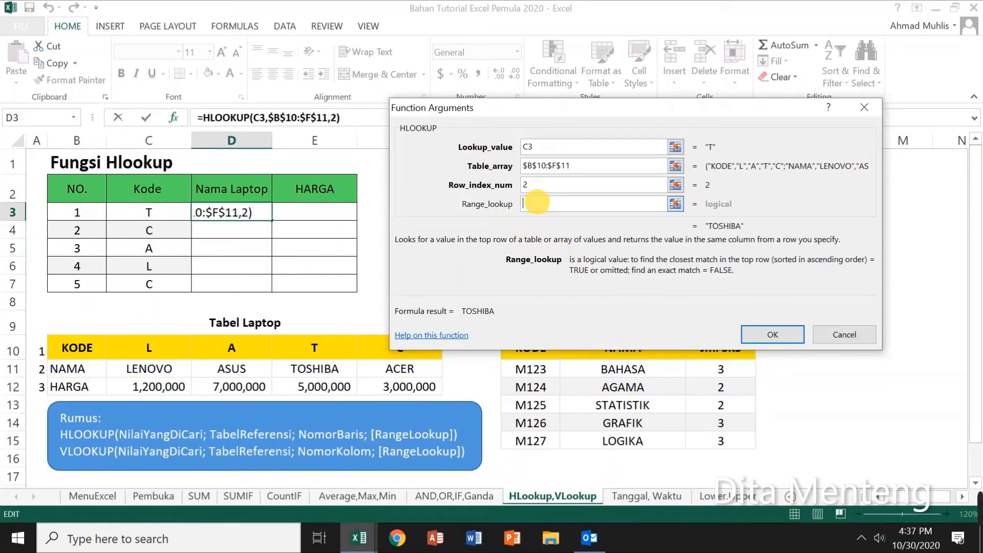
pyautogui.write('0')
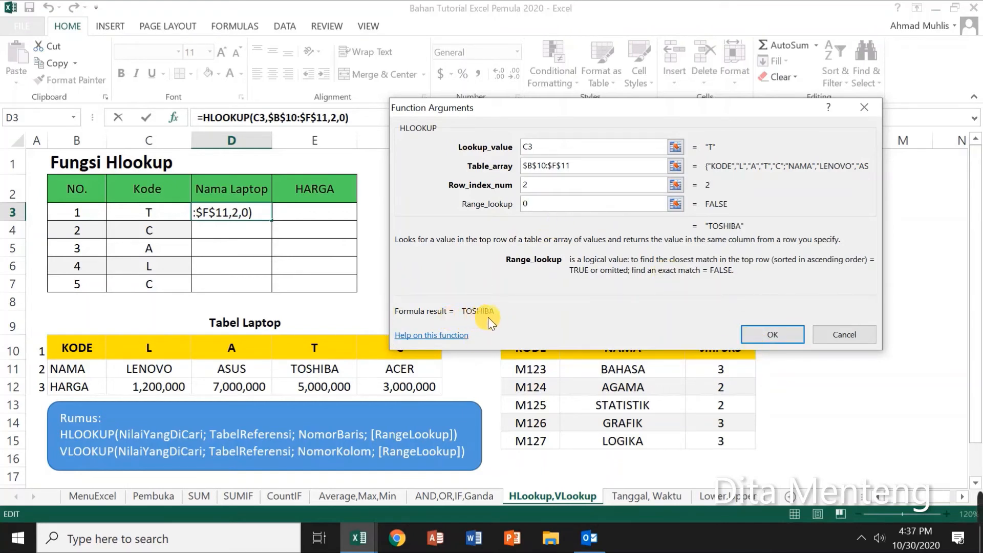
pyautogui.click(773, 336)
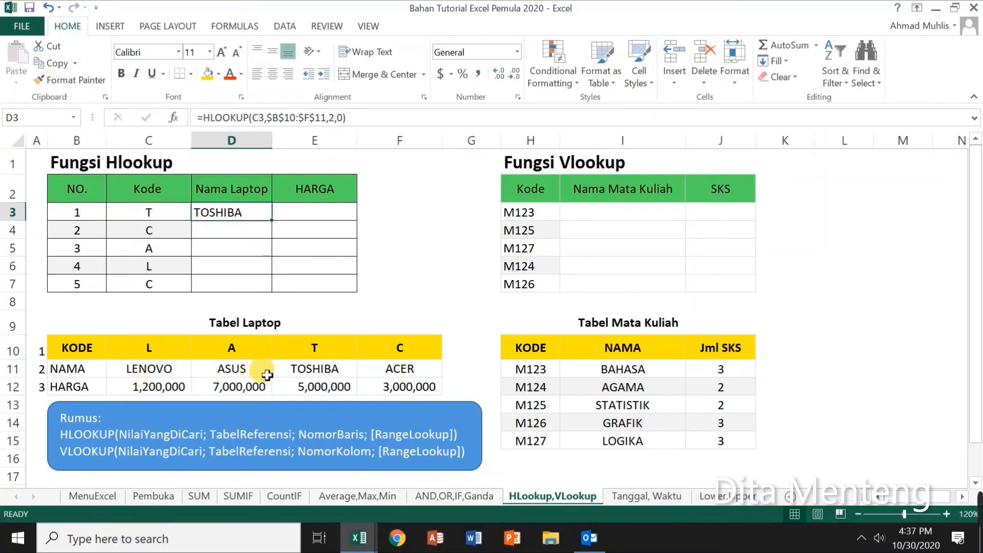
pyautogui.moveTo(314, 376); pyautogui.dragTo(326, 346)
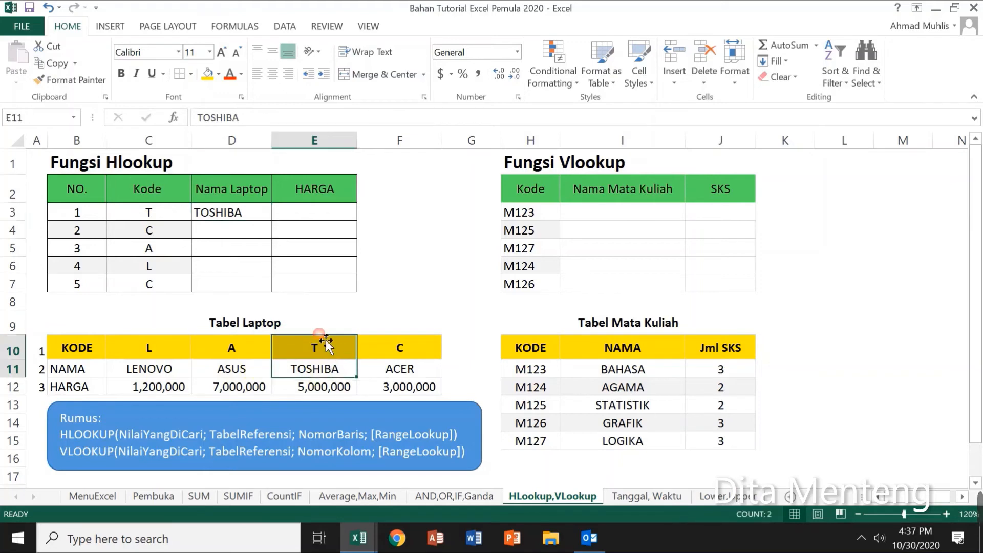
# Copy the HLOOKUP formula from D3 into D4:D7 of the Nama Laptop column
pyautogui.click(248, 213)
pyautogui.click(53, 63)
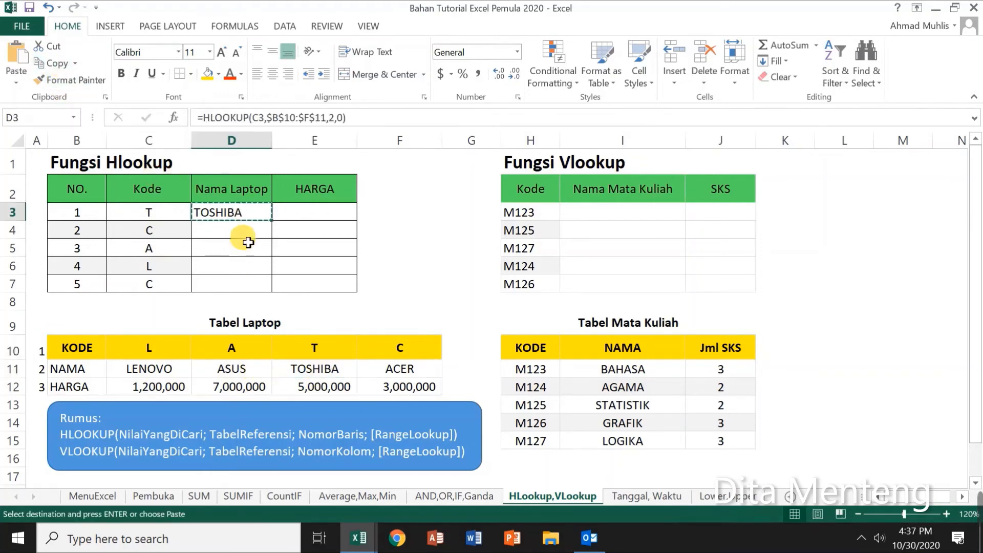
pyautogui.moveTo(251, 243); pyautogui.dragTo(248, 287)
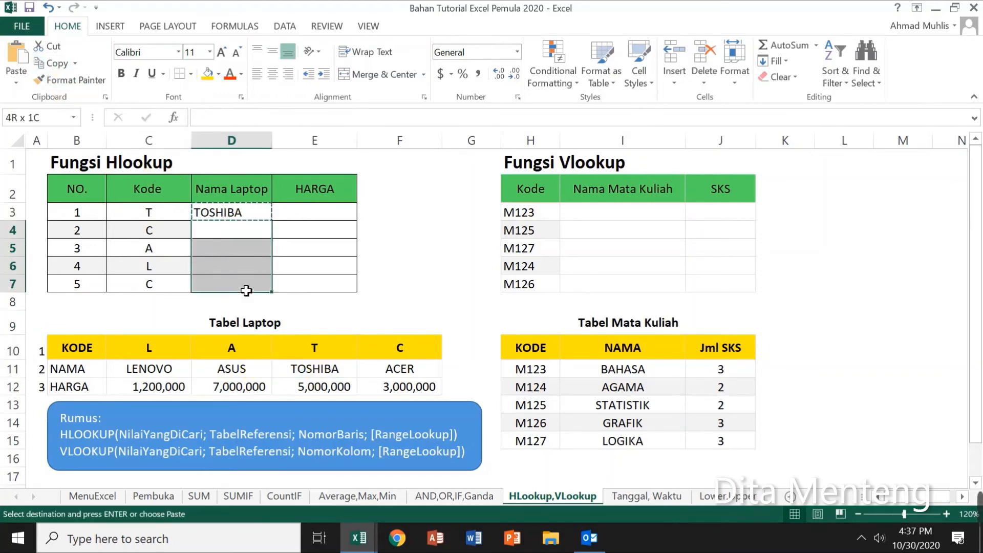
pyautogui.click(19, 57)
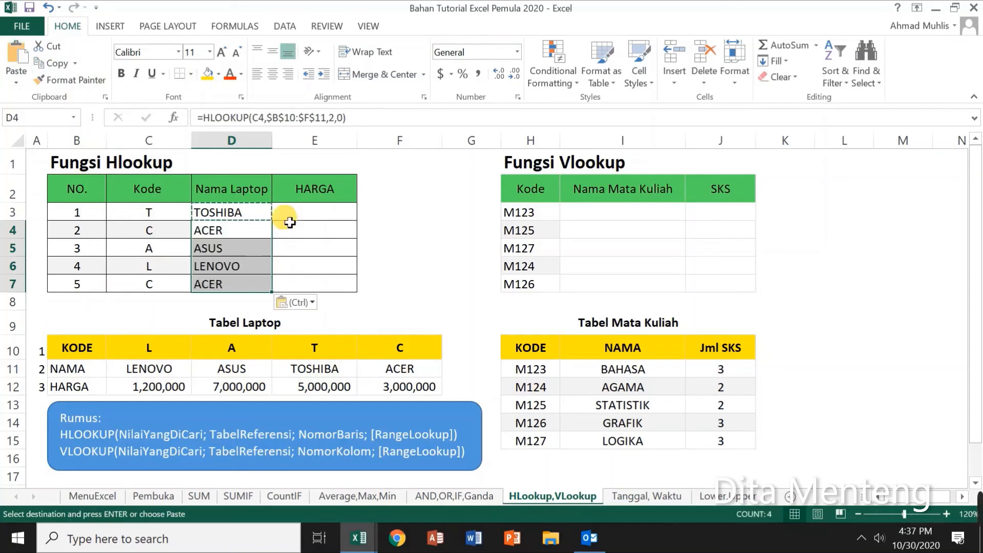
# Start an HLOOKUP in E3 under HARGA with lookup value C3 and the absolute table array $B$10:$F$12
pyautogui.click(332, 212)
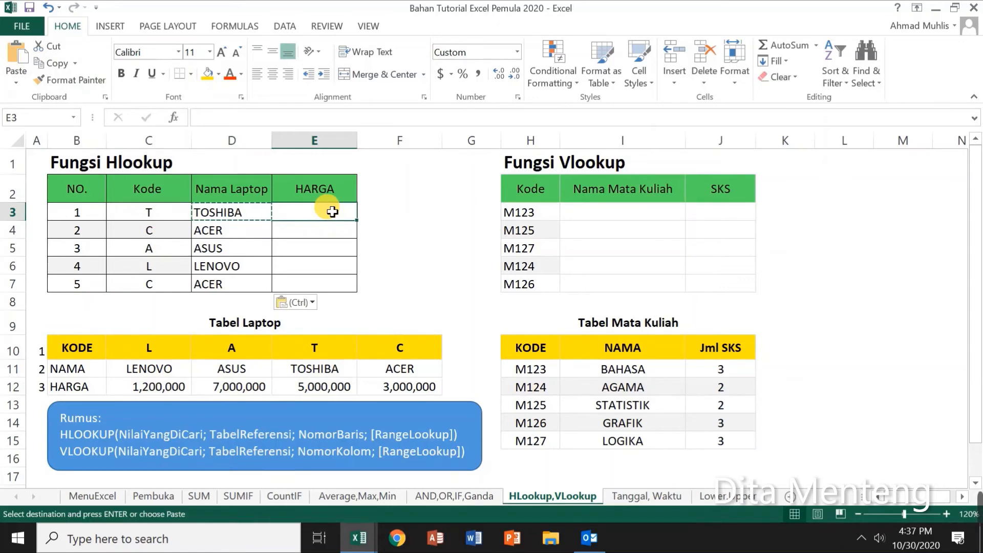
pyautogui.click(175, 118)
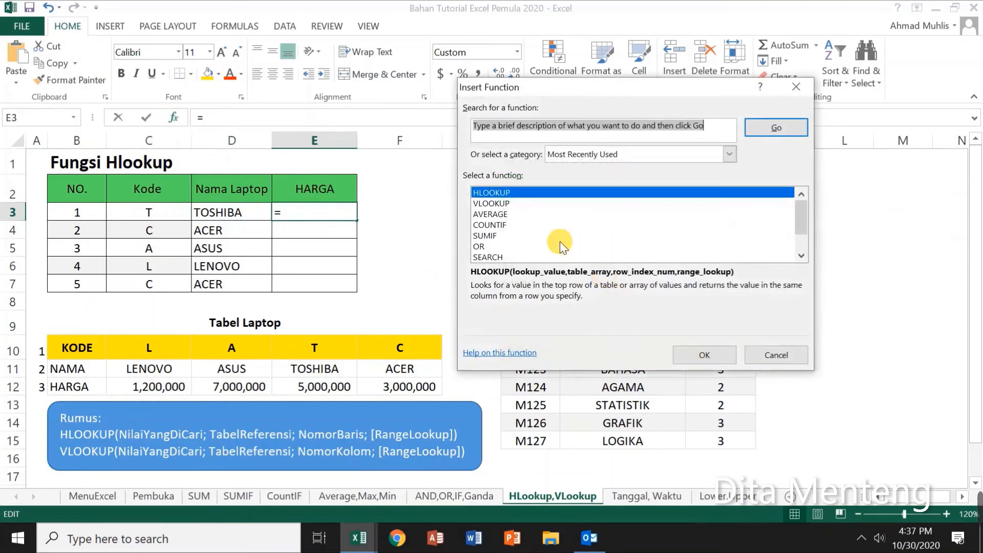
pyautogui.click(704, 353)
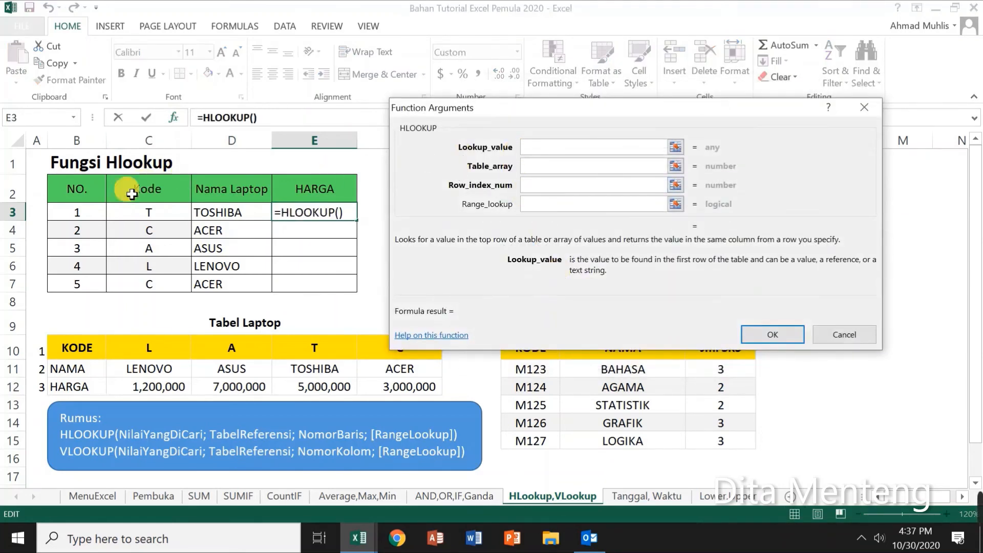
pyautogui.click(149, 212)
pyautogui.click(533, 165)
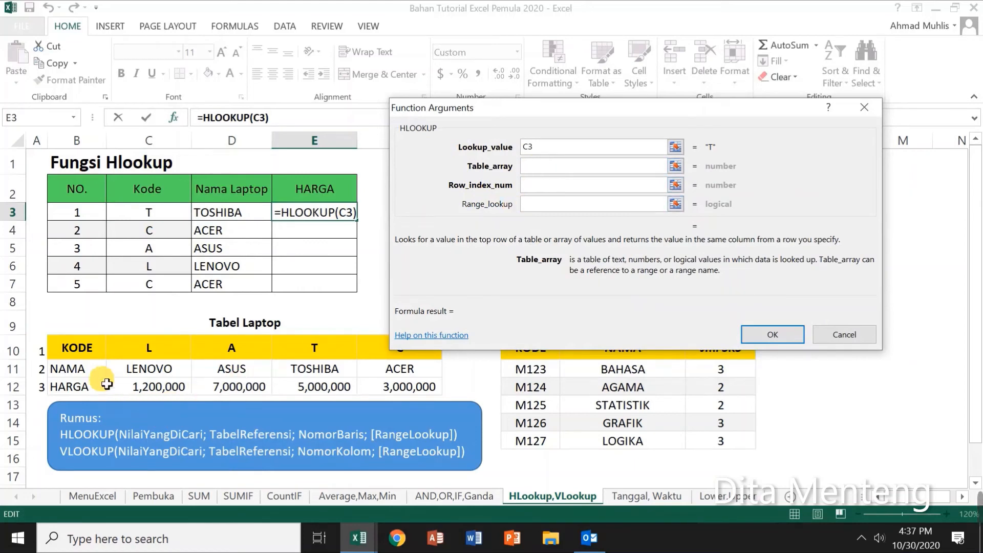
pyautogui.moveTo(85, 349); pyautogui.dragTo(422, 390)
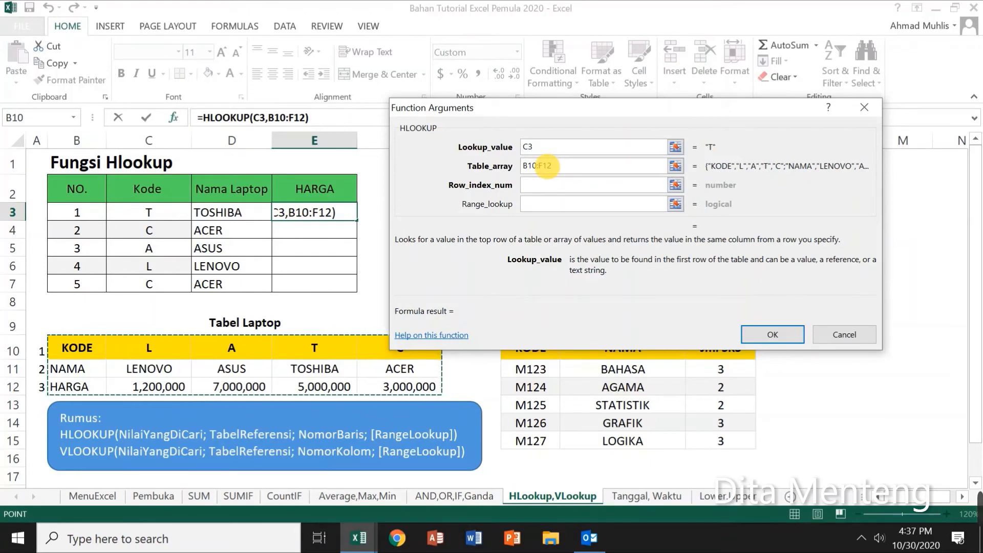
pyautogui.press('F4')
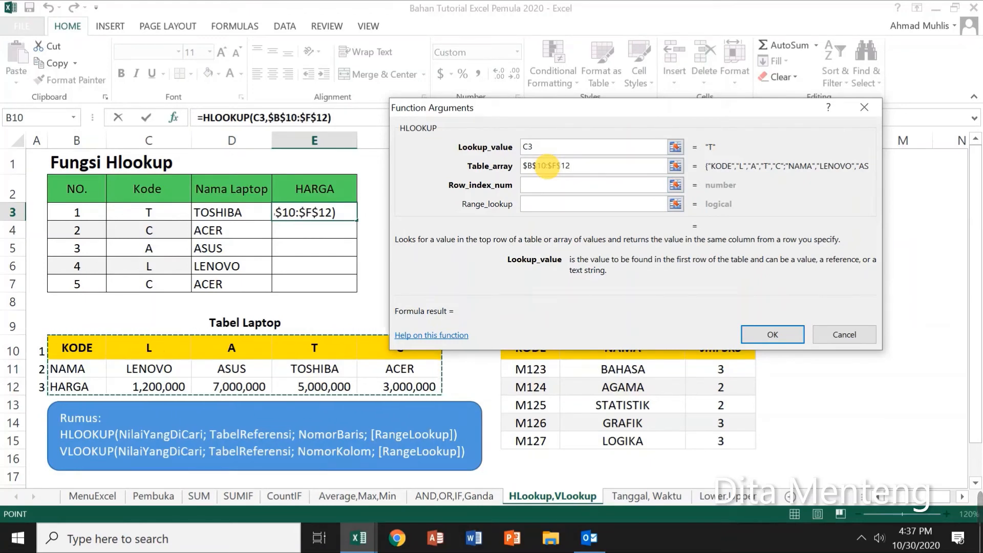
# Complete the E3 HLOOKUP with row index 3 and range lookup 0, and check the result against Tabel Laptop's T column
pyautogui.click(553, 183)
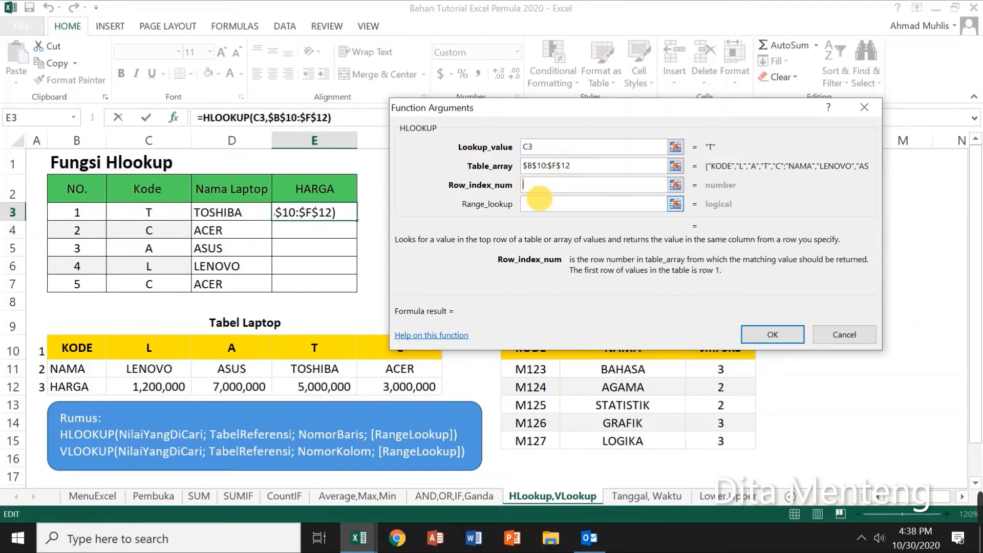
pyautogui.write('3')
pyautogui.click(555, 204)
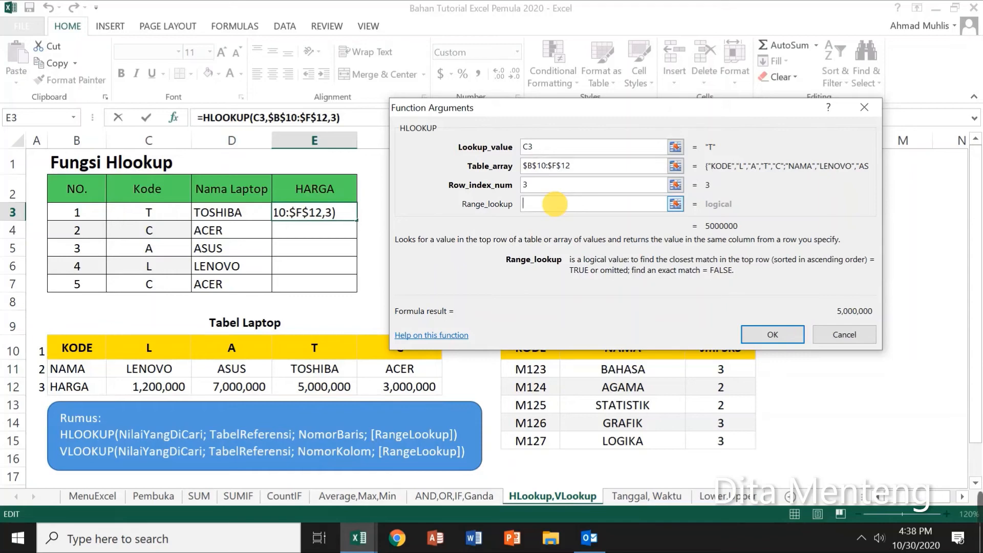
pyautogui.write('0')
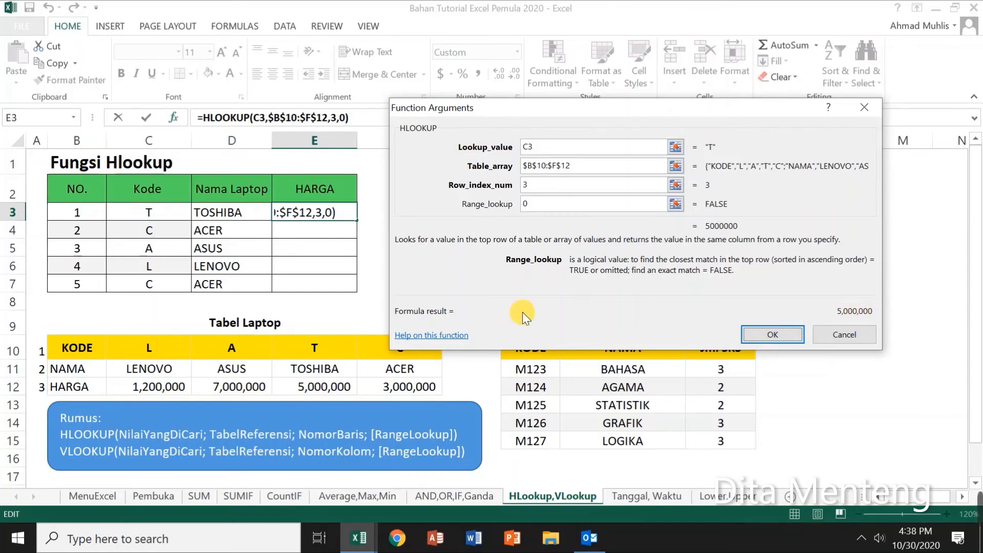
pyautogui.click(779, 334)
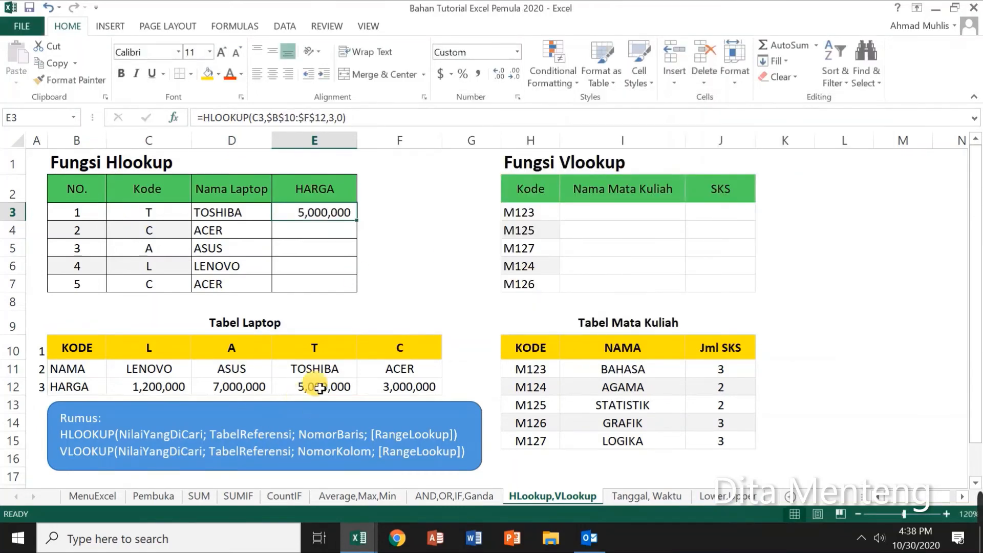
pyautogui.moveTo(334, 373); pyautogui.dragTo(340, 391)
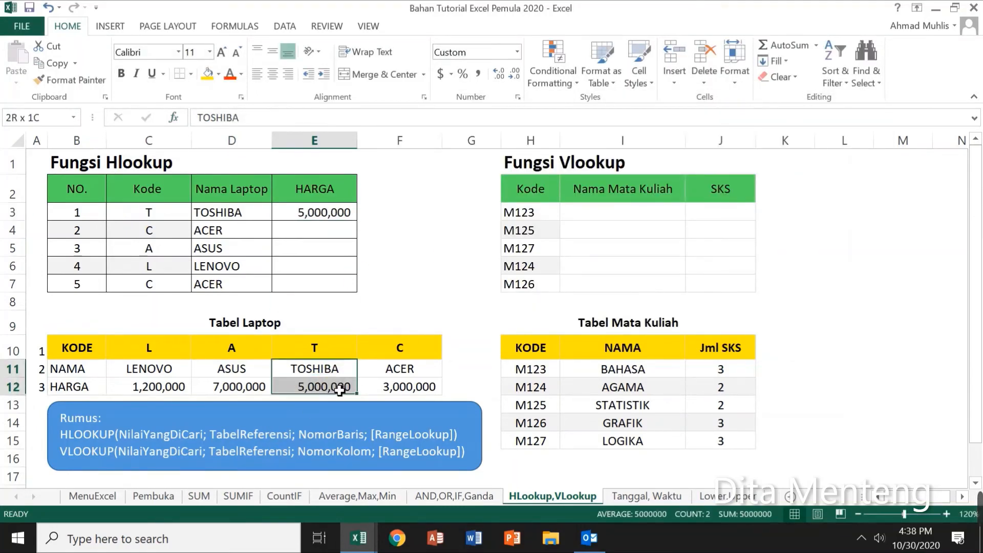
# Copy the HLOOKUP formula from E3 into E4:E7 of the HARGA column
pyautogui.click(331, 212)
pyautogui.click(62, 65)
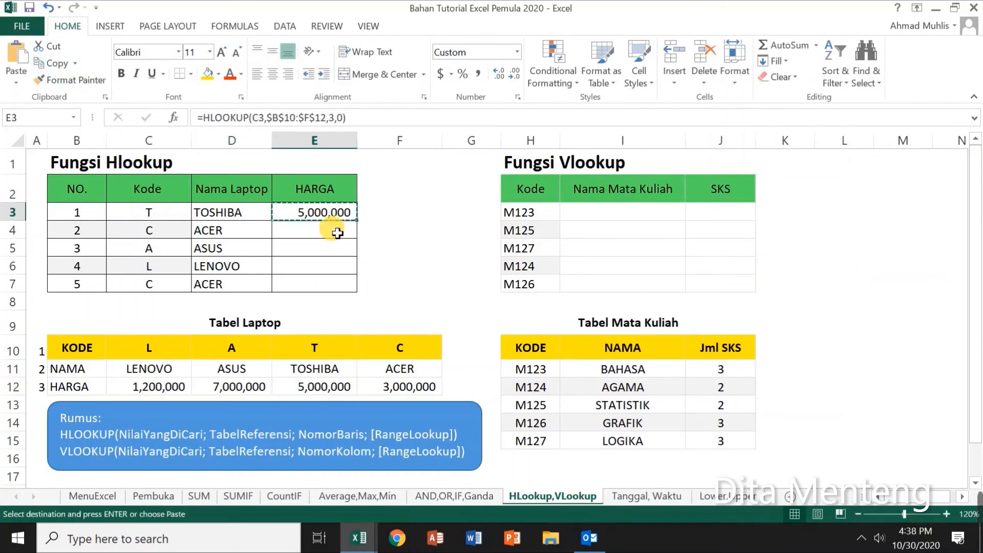
pyautogui.moveTo(328, 229); pyautogui.dragTo(324, 283)
pyautogui.click(20, 59)
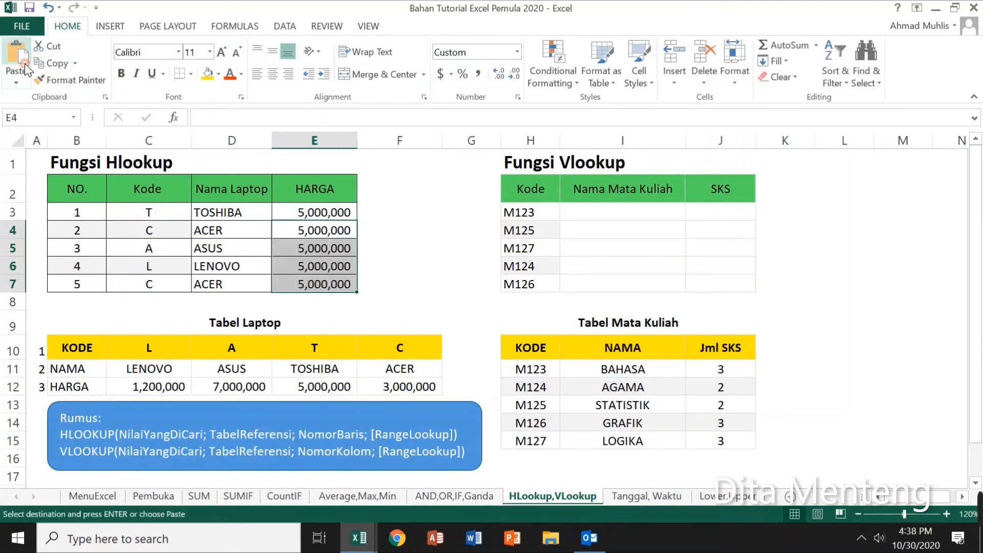
# Start a VLOOKUP in I3 under Nama Mata Kuliah with lookup value H3
pyautogui.click(657, 220)
pyautogui.click(657, 219)
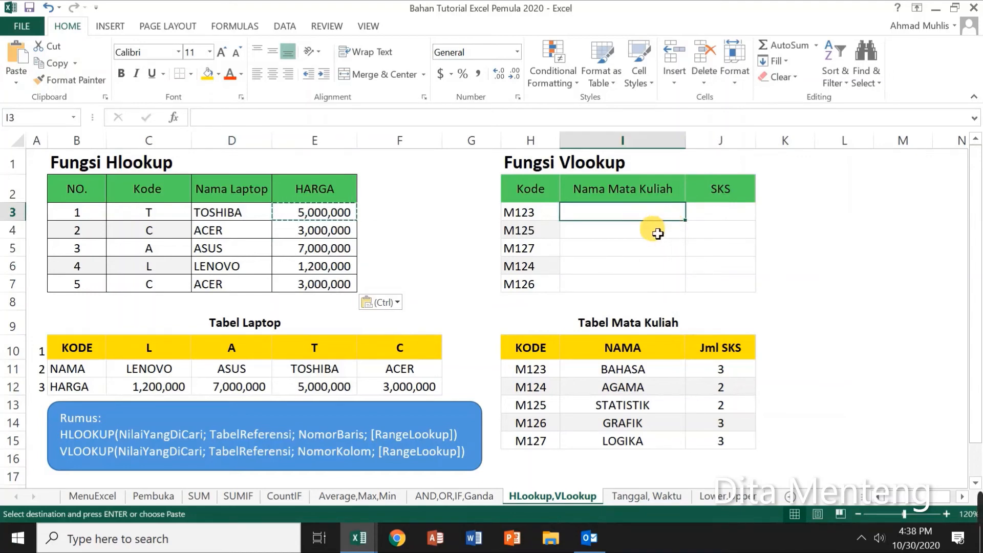
pyautogui.click(174, 117)
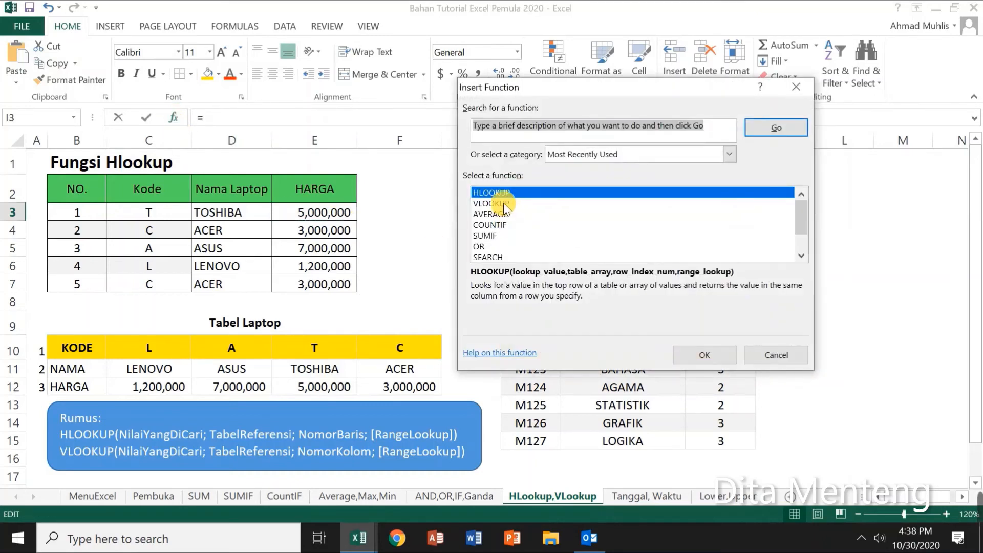
pyautogui.click(503, 203)
pyautogui.click(705, 355)
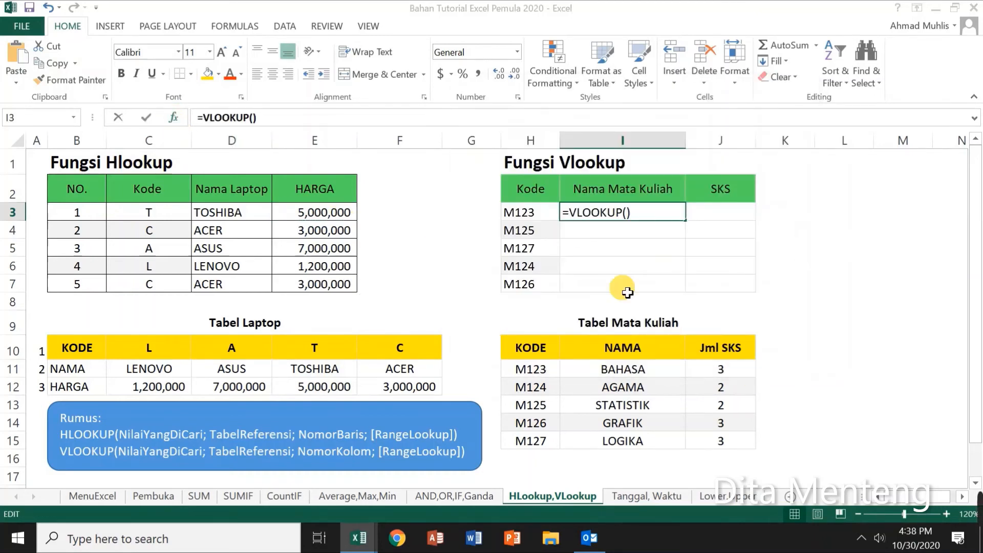
pyautogui.moveTo(620, 109); pyautogui.dragTo(287, 122)
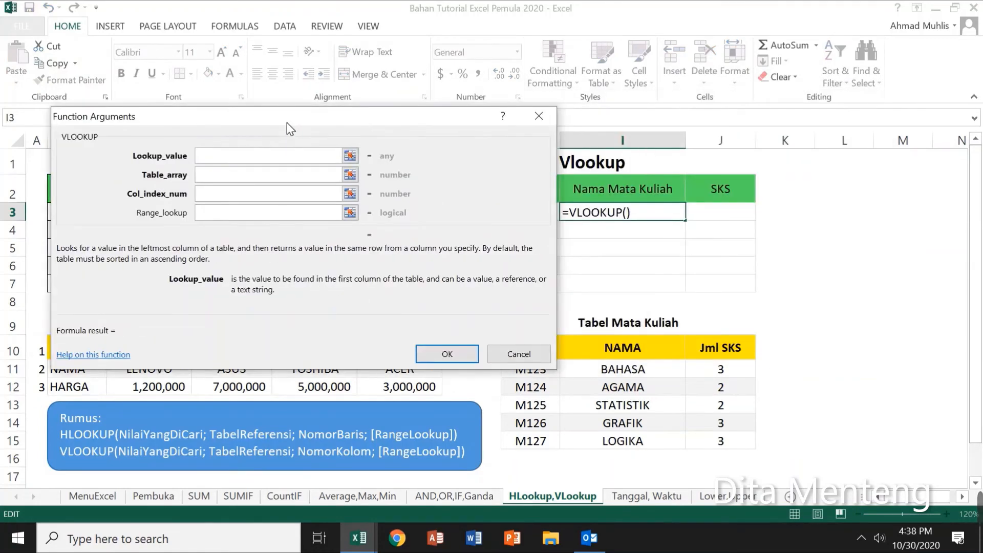
pyautogui.click(204, 162)
pyautogui.moveTo(328, 120); pyautogui.dragTo(266, 119)
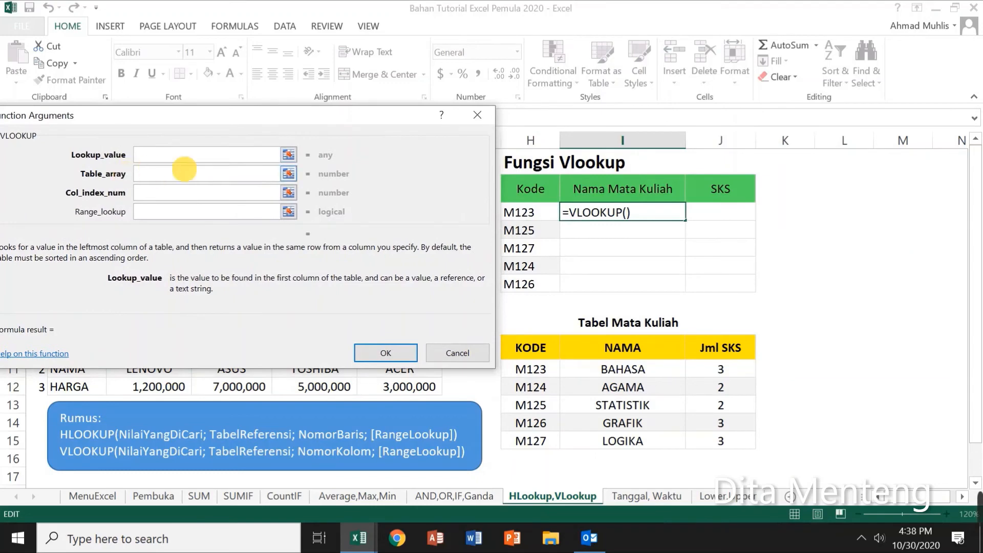
pyautogui.click(542, 214)
# Complete the I3 VLOOKUP with the absolute table array $H$10:$I$15, column index 2 and range lookup 0
pyautogui.click(179, 173)
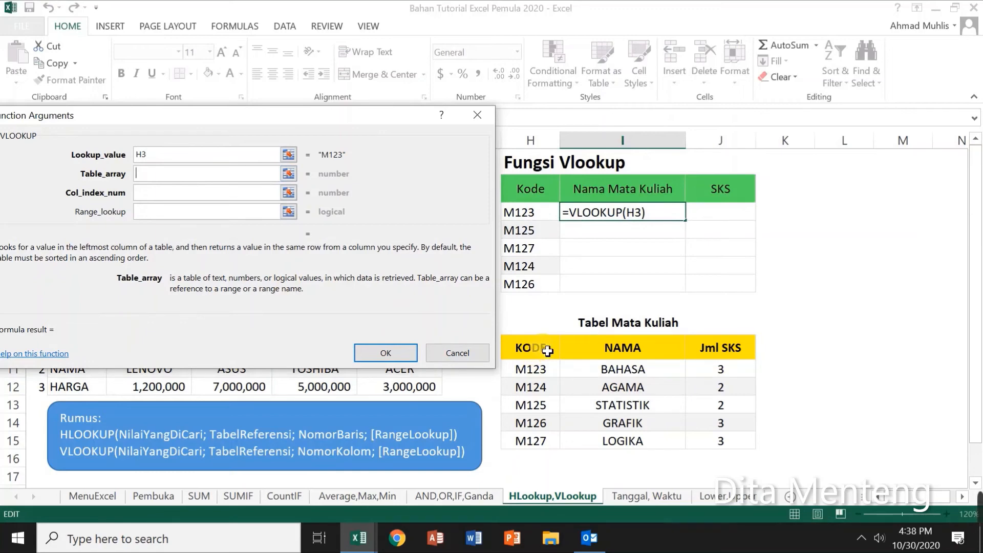
pyautogui.moveTo(547, 350); pyautogui.dragTo(641, 447)
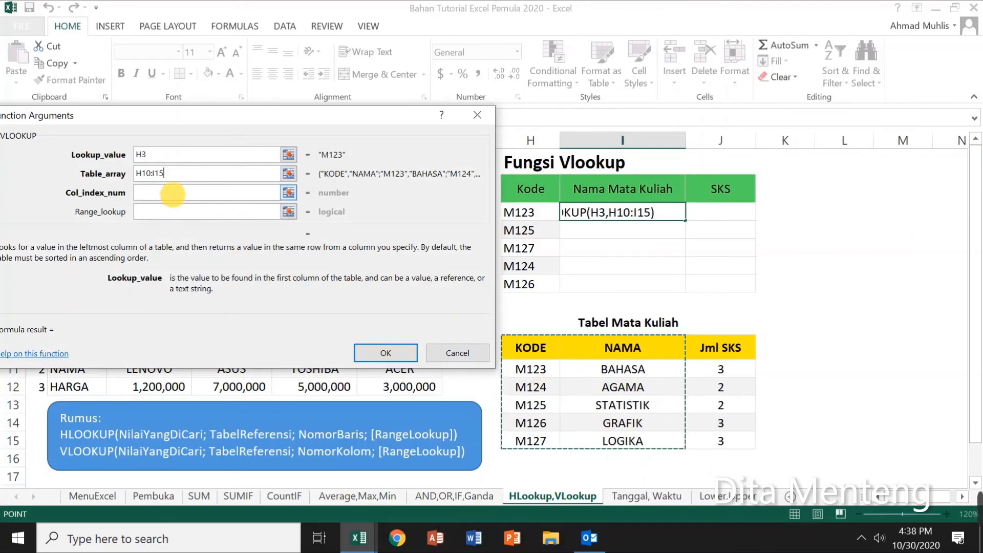
pyautogui.press('F4')
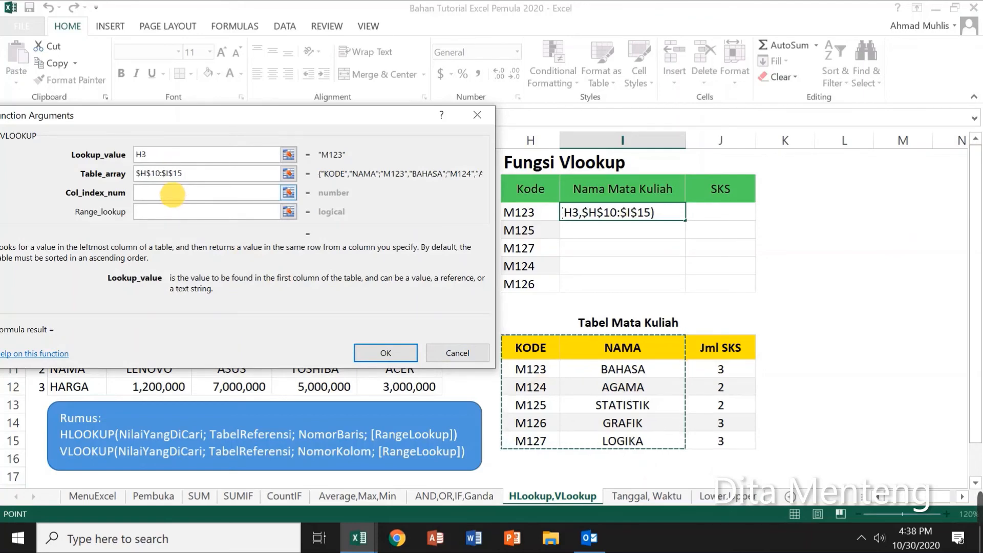
pyautogui.click(172, 193)
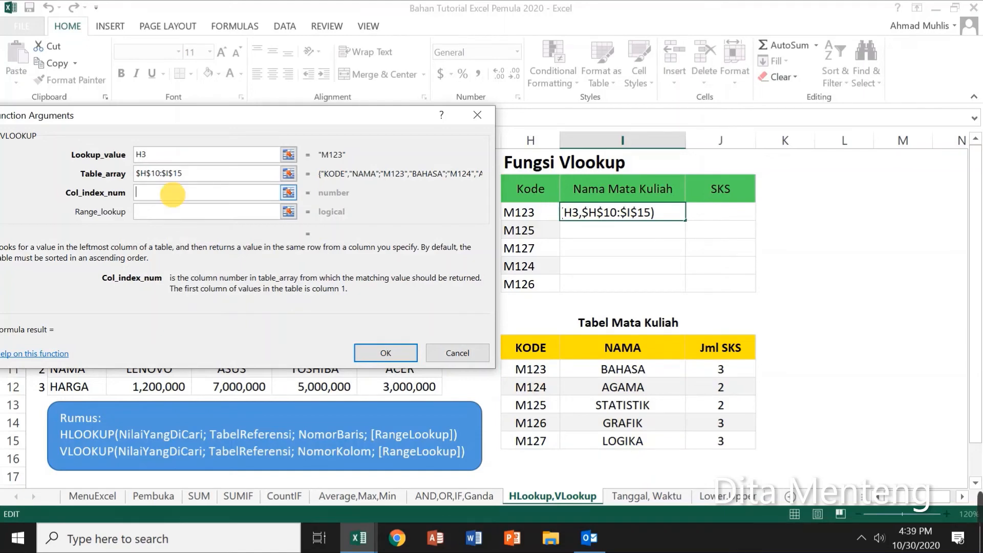
pyautogui.write('2')
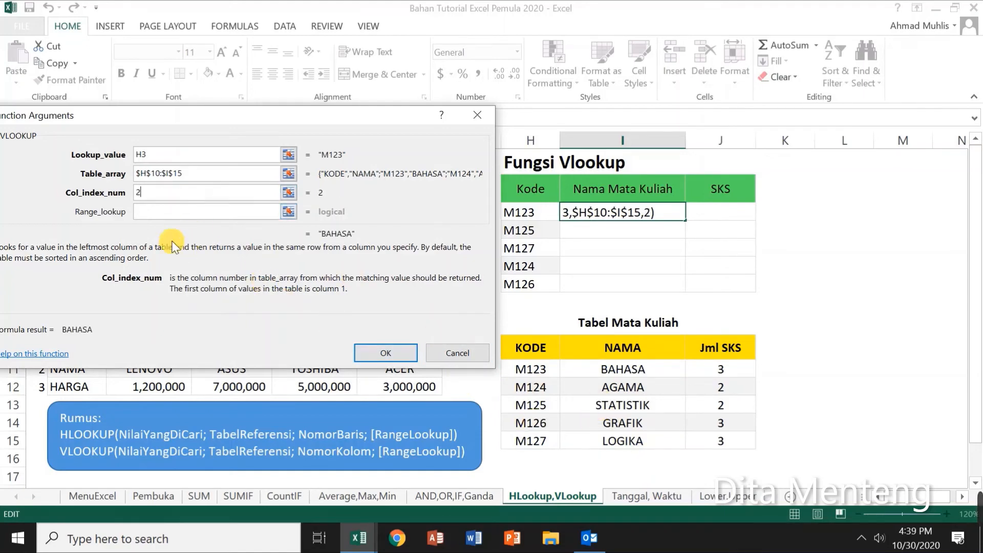
pyautogui.click(155, 211)
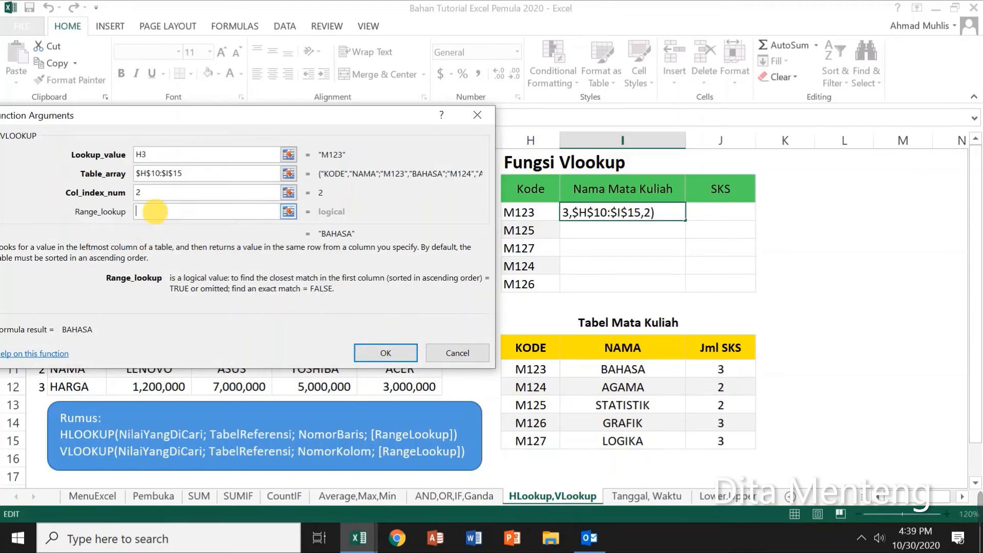
pyautogui.write('0')
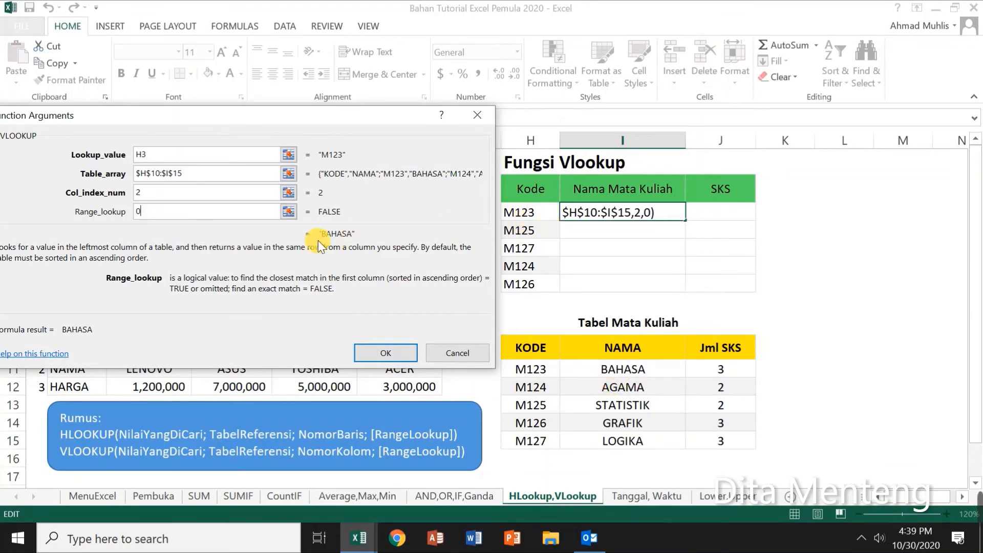
pyautogui.click(396, 357)
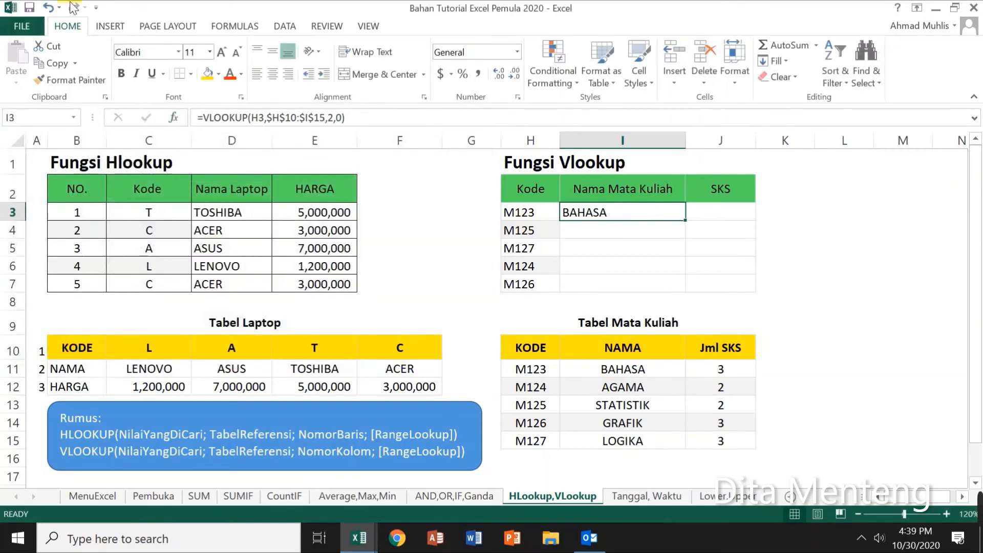
# Copy the VLOOKUP formula from I3 into I4:I7 of the Nama Mata Kuliah column
pyautogui.click(49, 65)
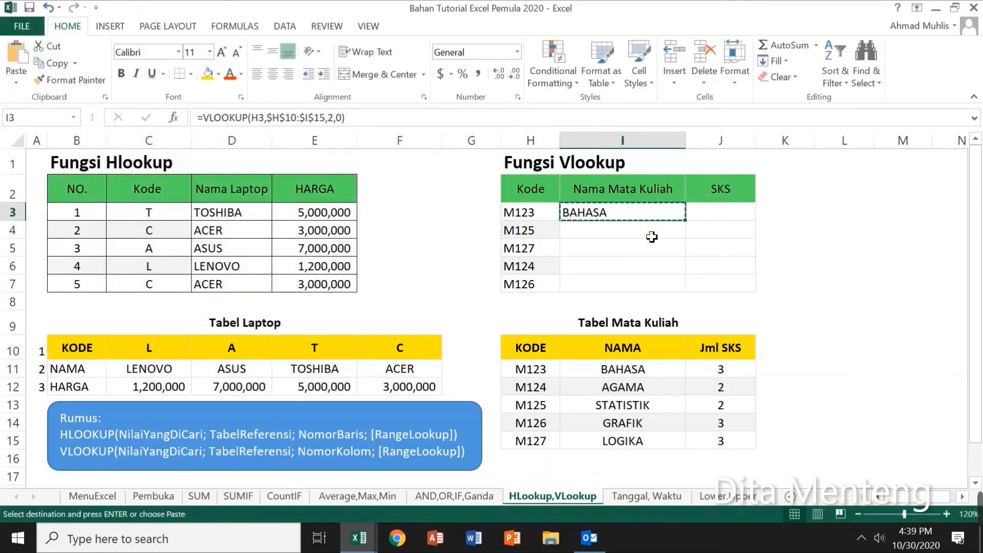
pyautogui.moveTo(652, 233); pyautogui.dragTo(650, 286)
pyautogui.click(17, 57)
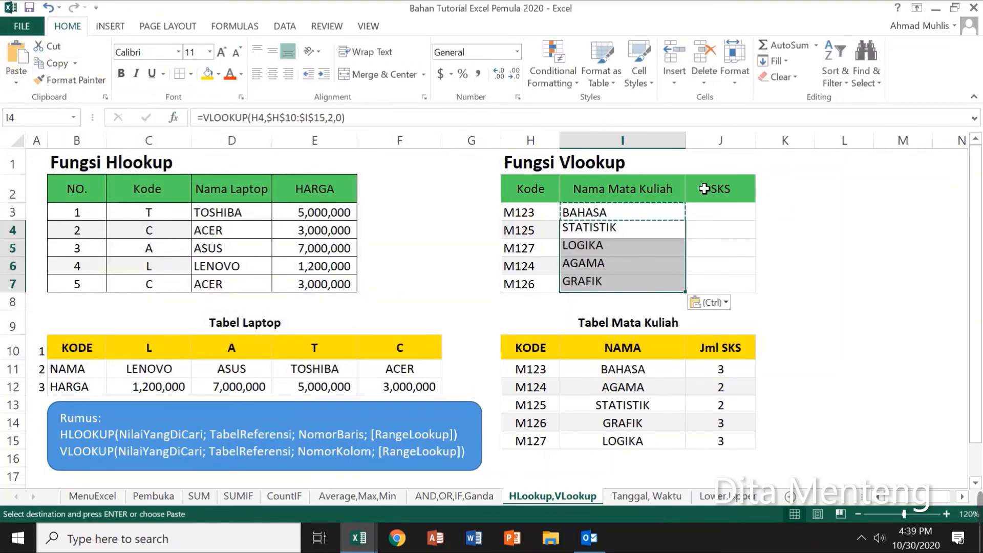
# Start a VLOOKUP in J3 under SKS with lookup value H3
pyautogui.click(728, 218)
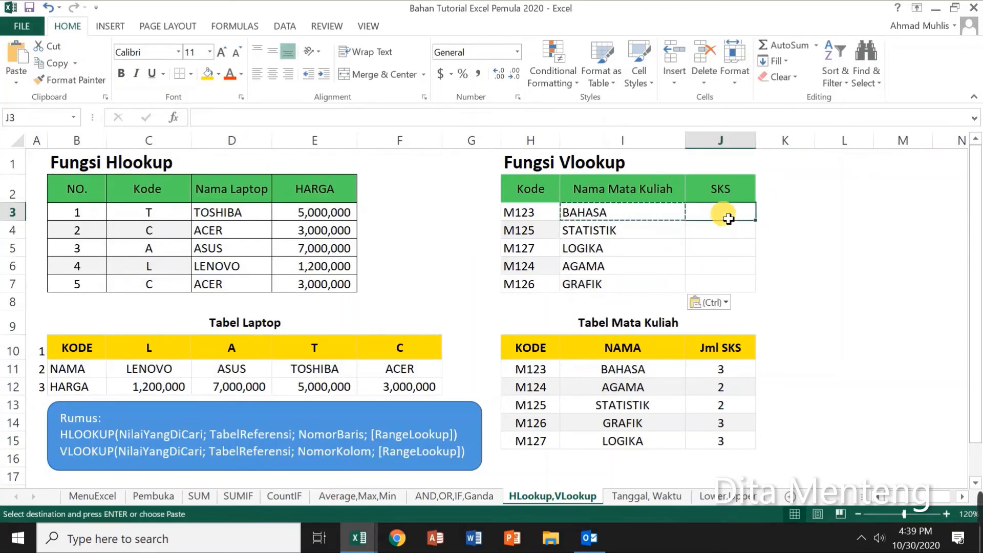
pyautogui.click(175, 119)
pyautogui.click(174, 120)
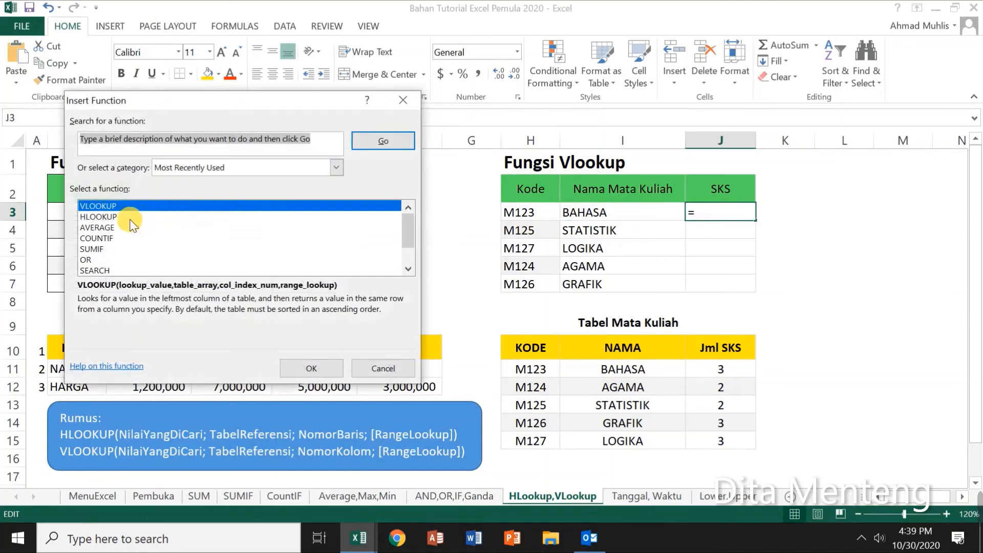
pyautogui.click(318, 367)
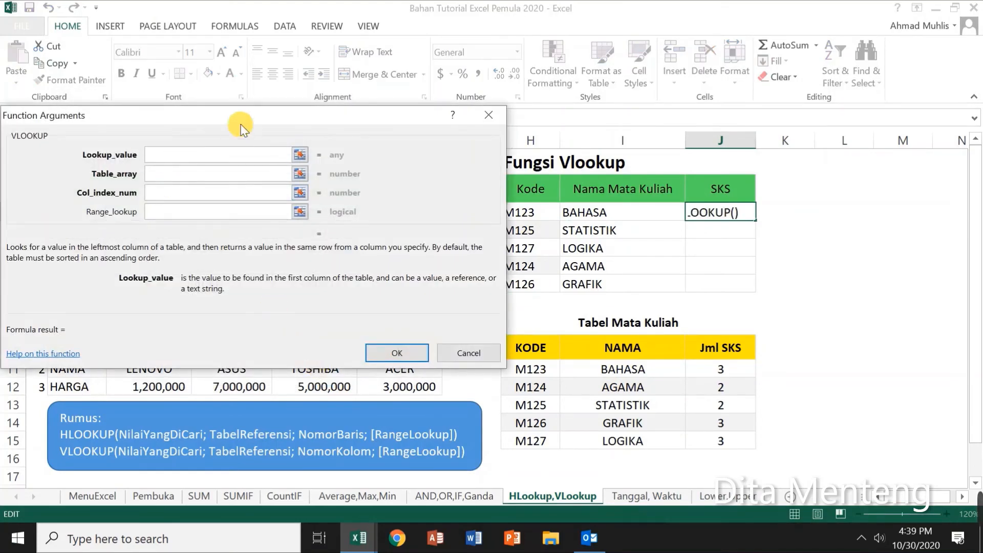
pyautogui.moveTo(242, 124); pyautogui.dragTo(217, 125)
pyautogui.click(536, 215)
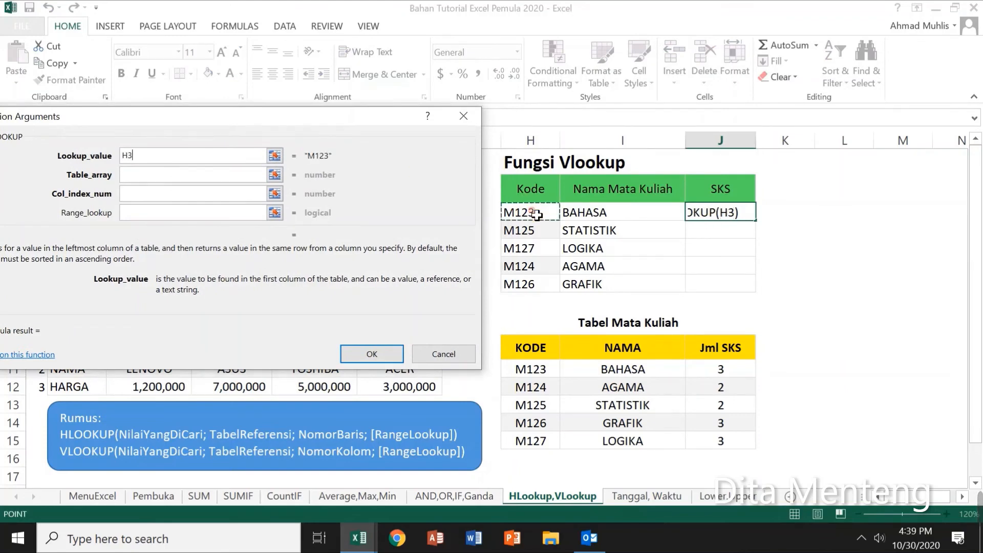
# Complete the J3 VLOOKUP with the absolute table array $H$10:$J$15, column index 3 and range lookup 0
pyautogui.click(165, 175)
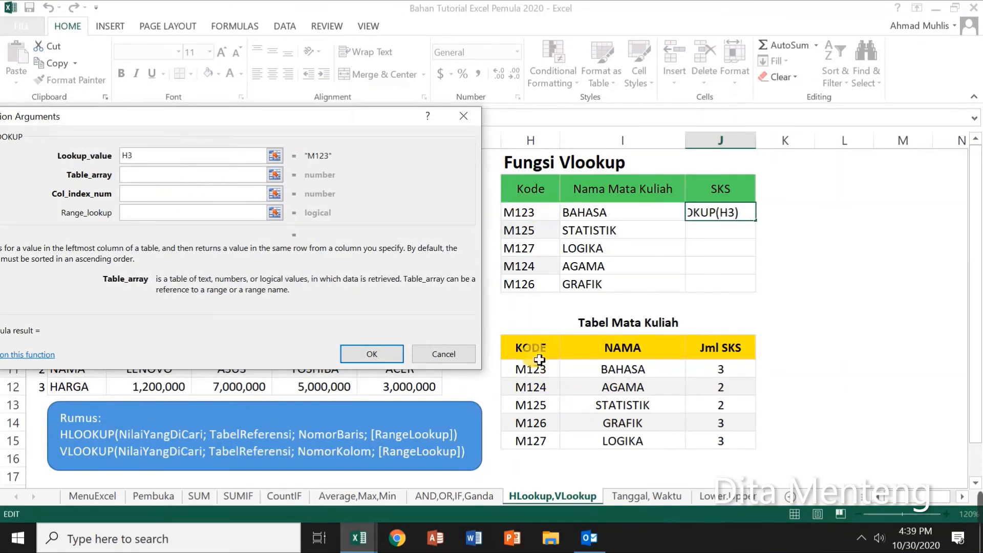
pyautogui.moveTo(539, 352); pyautogui.dragTo(743, 445)
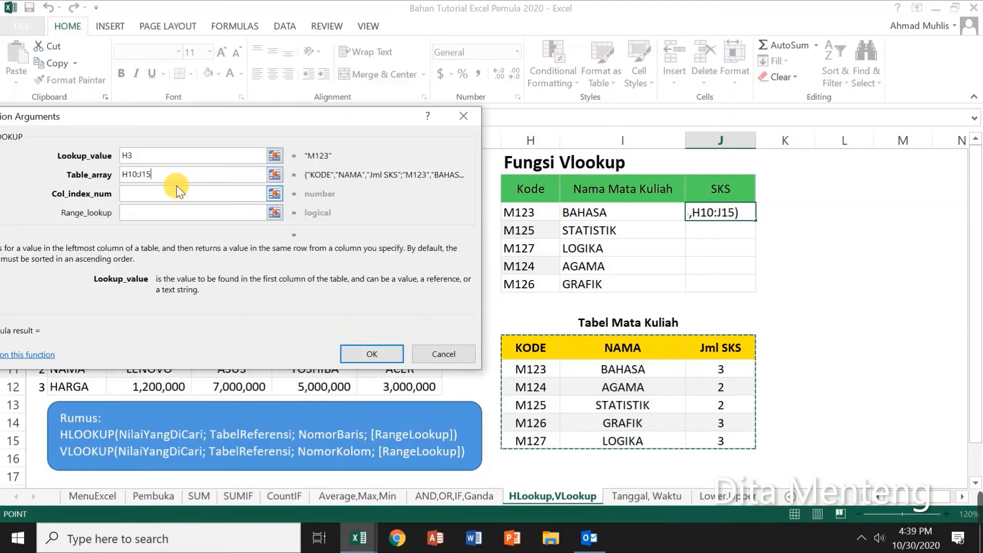
pyautogui.press('F4')
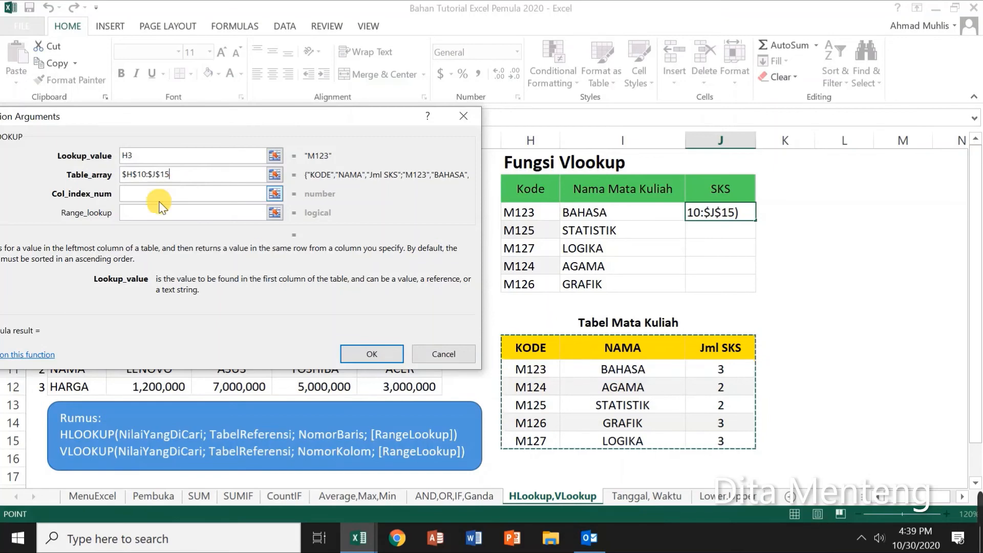
pyautogui.click(160, 194)
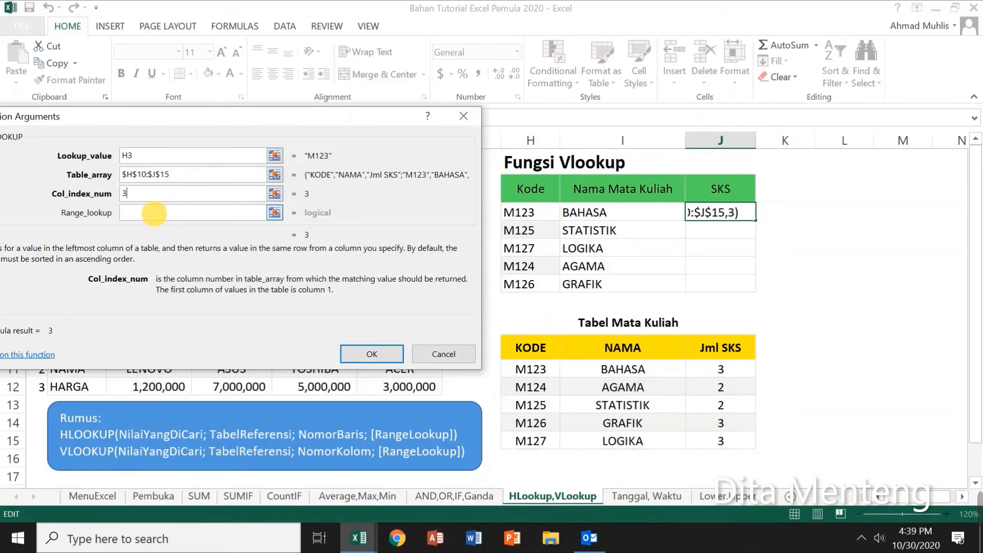
pyautogui.click(154, 212)
pyautogui.write('0')
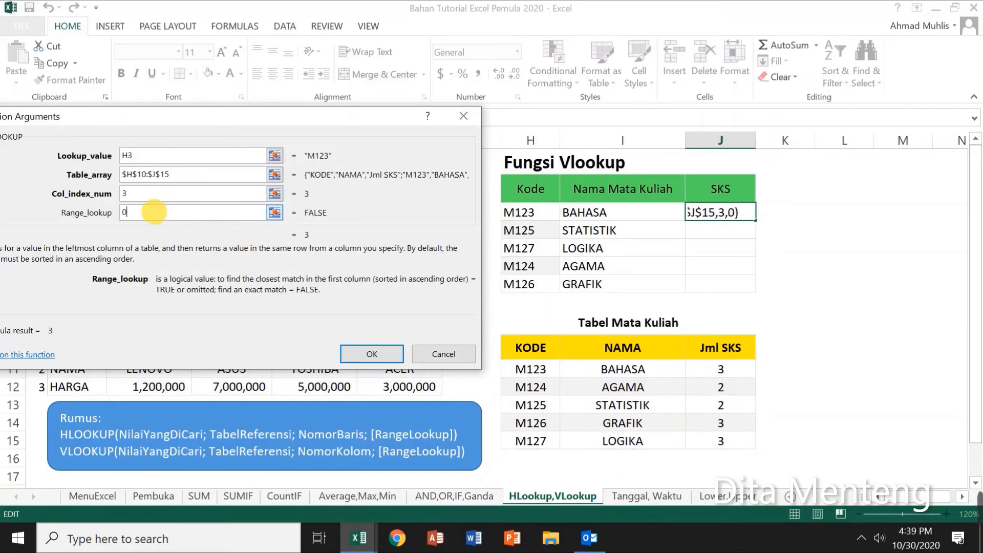
pyautogui.click(380, 355)
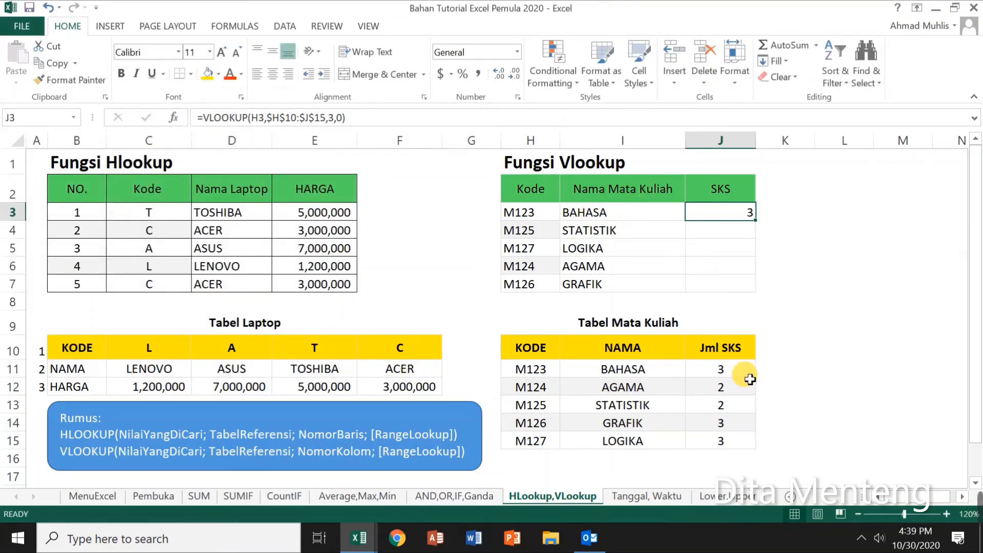
# Copy the VLOOKUP formula from J3 into J4:J7 of the SKS column
pyautogui.click(51, 63)
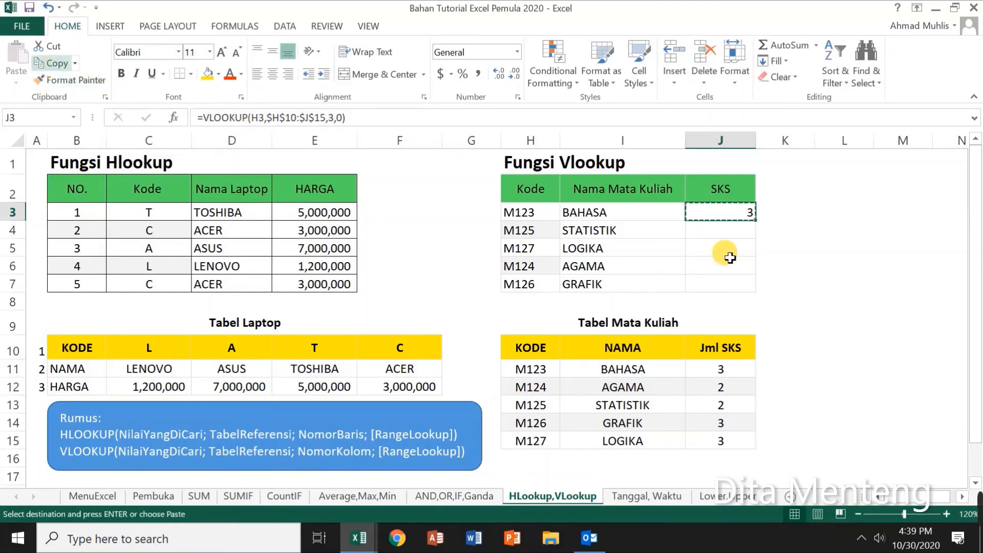
pyautogui.moveTo(738, 230); pyautogui.dragTo(746, 289)
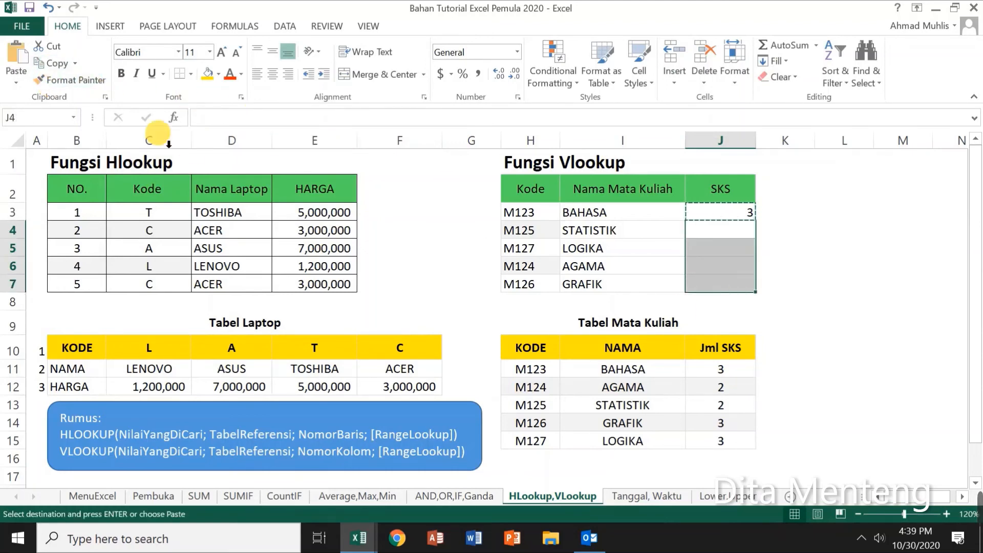
pyautogui.click(18, 56)
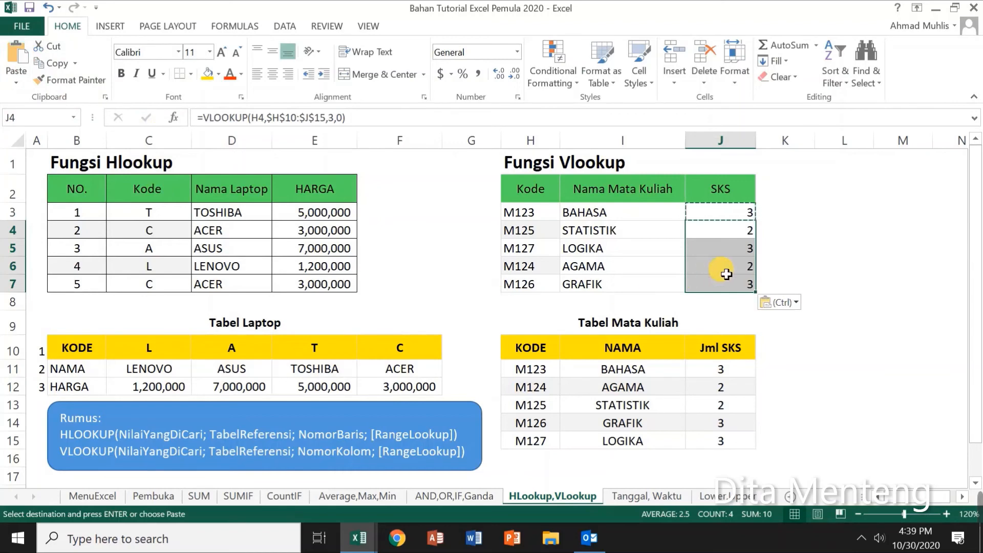
pyautogui.click(726, 273)
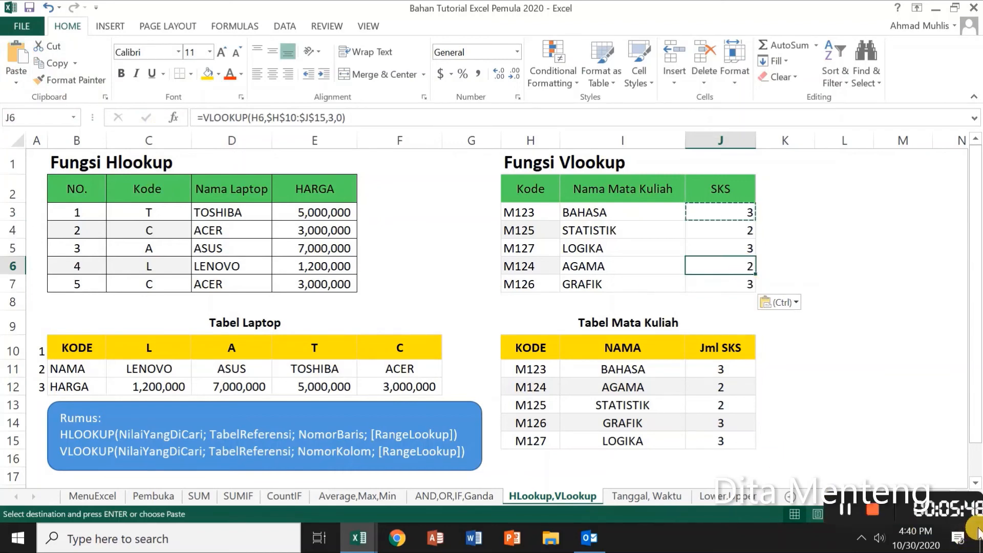
pyautogui.moveTo(761, 524)
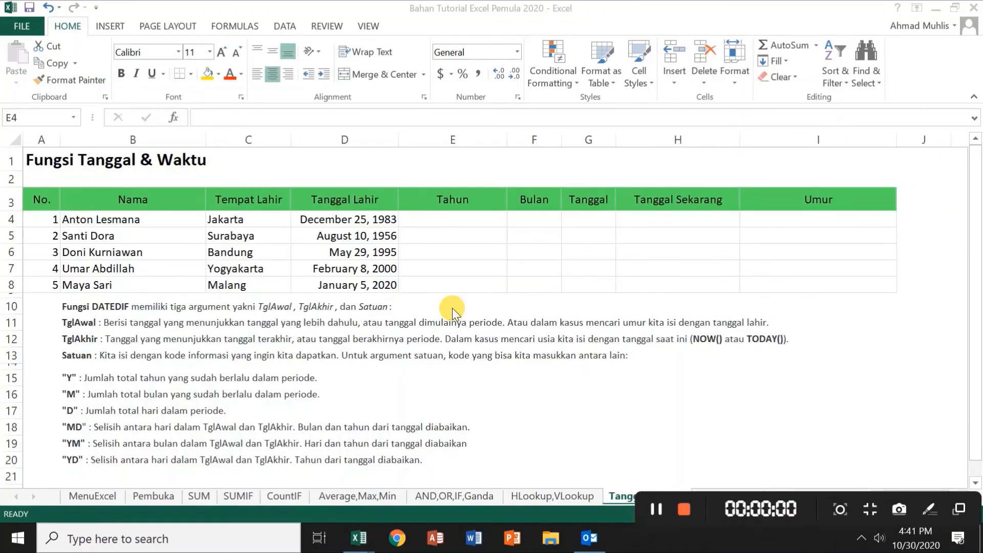
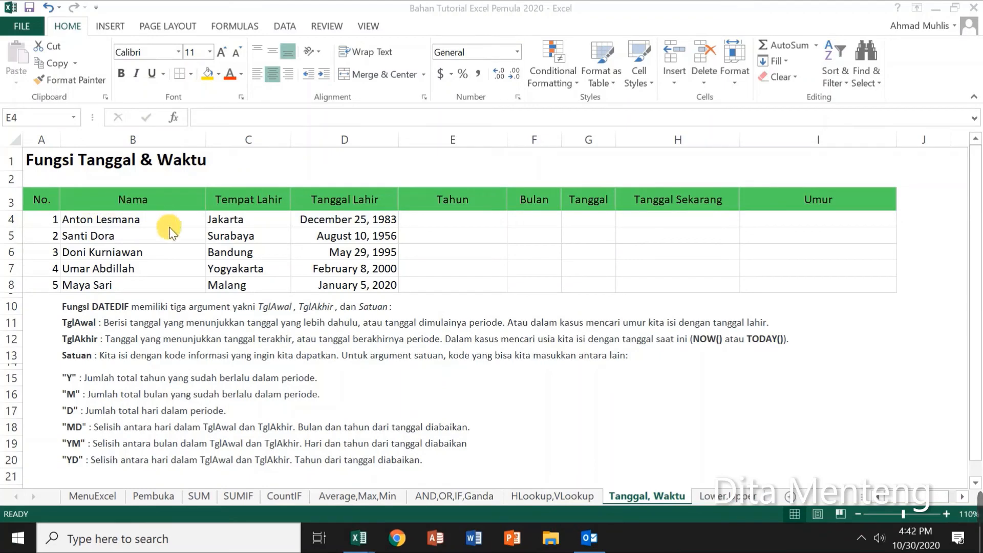
pyautogui.click(113, 201)
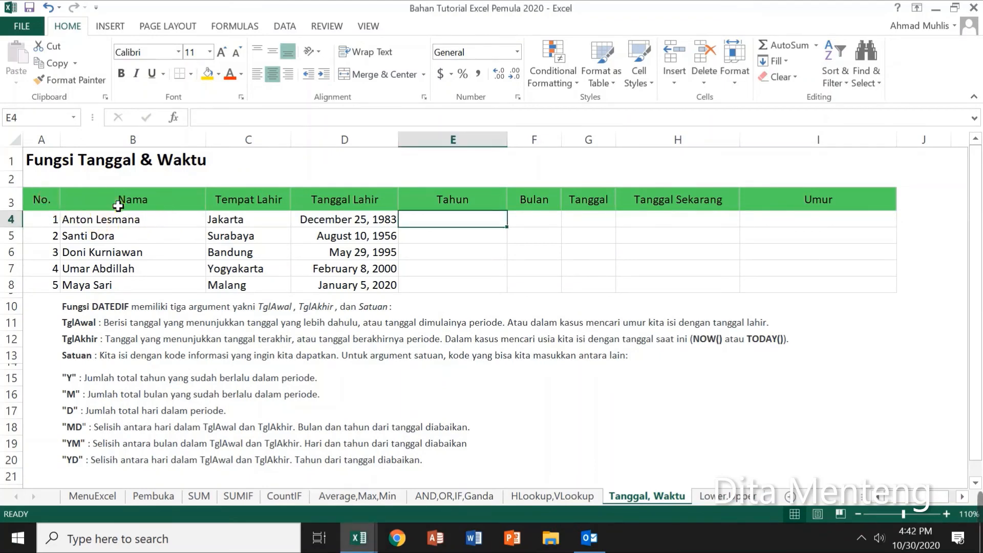
pyautogui.click(118, 206)
pyautogui.click(259, 197)
pyautogui.click(369, 198)
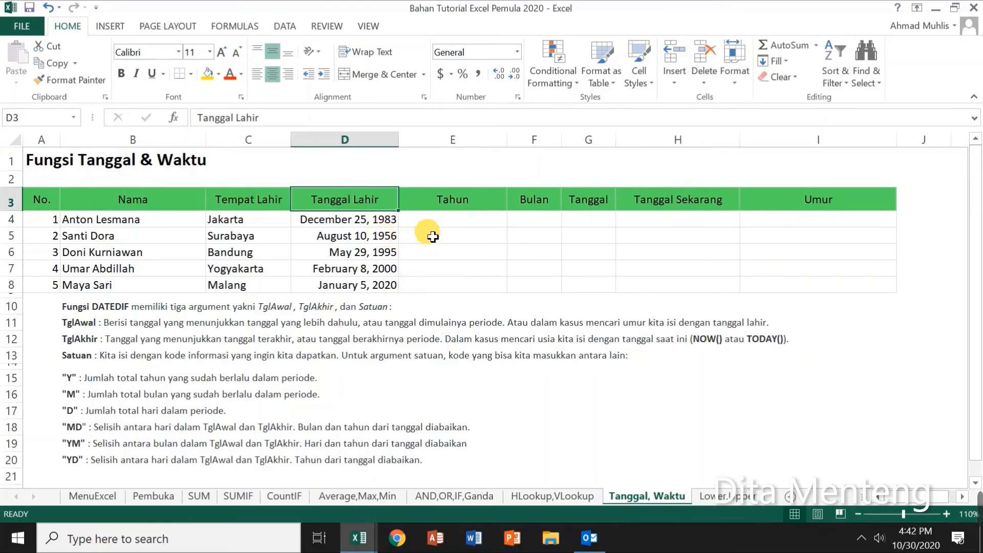
# Enter =YEAR(D4) in E4 under Tahun to extract the birth year from Tanggal Lahir
pyautogui.click(468, 226)
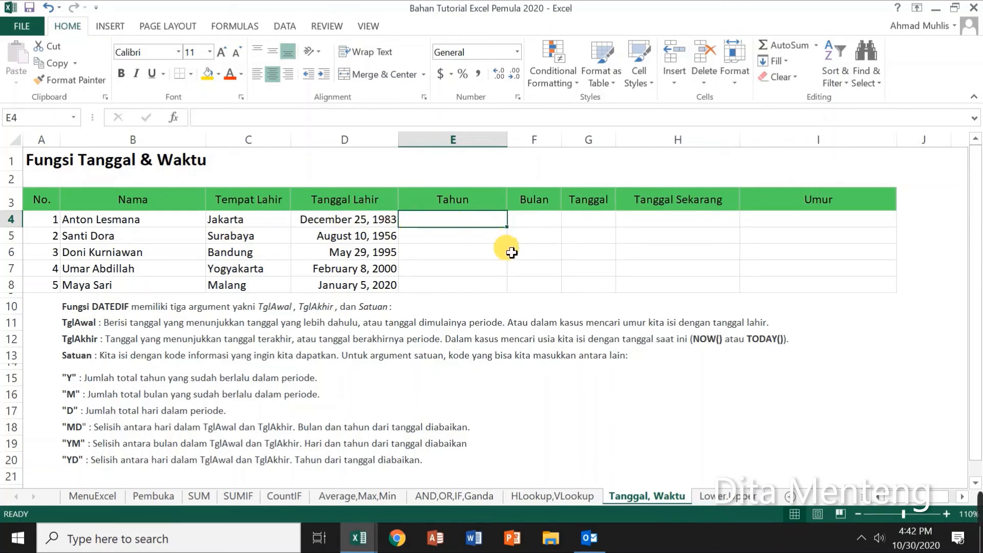
pyautogui.write('=year(')
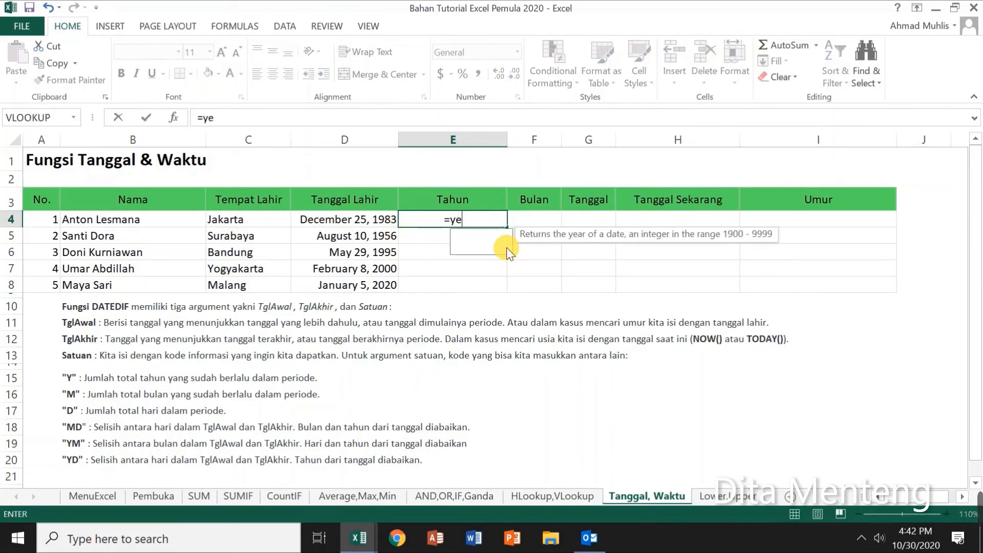
pyautogui.click(350, 226)
pyautogui.press('Return')
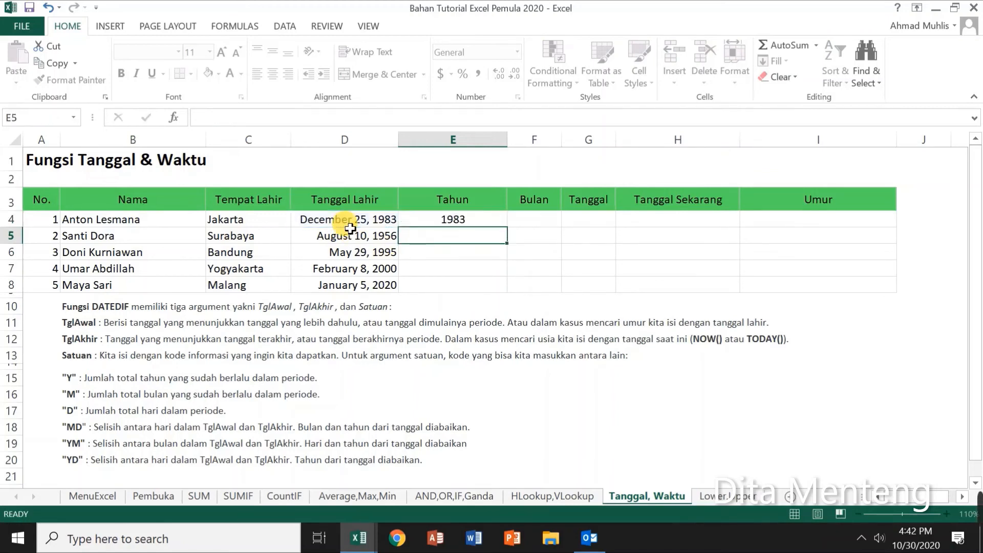
# Copy the YEAR formula from E4 into E5:E8 of the Tahun column
pyautogui.press('Up')
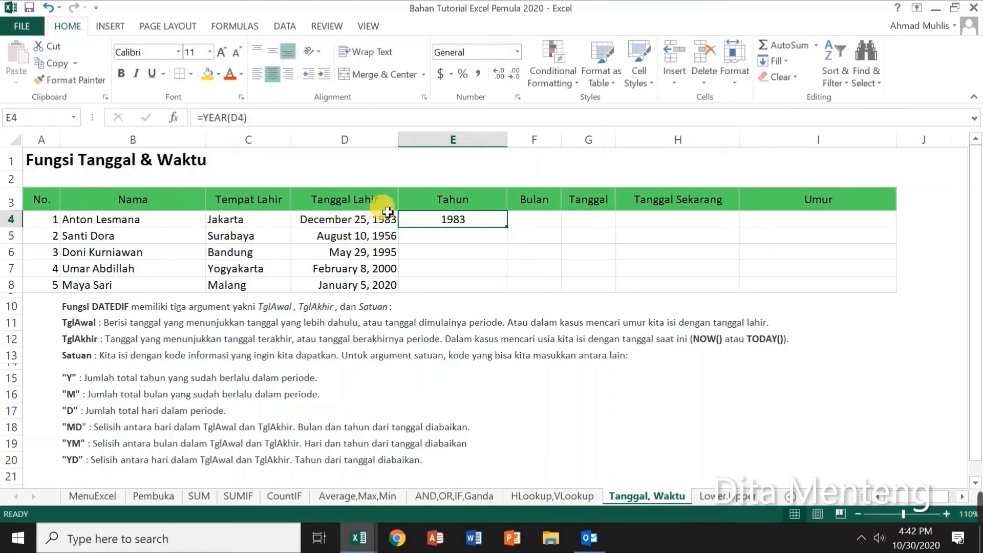
pyautogui.click(50, 62)
pyautogui.moveTo(469, 233); pyautogui.dragTo(482, 285)
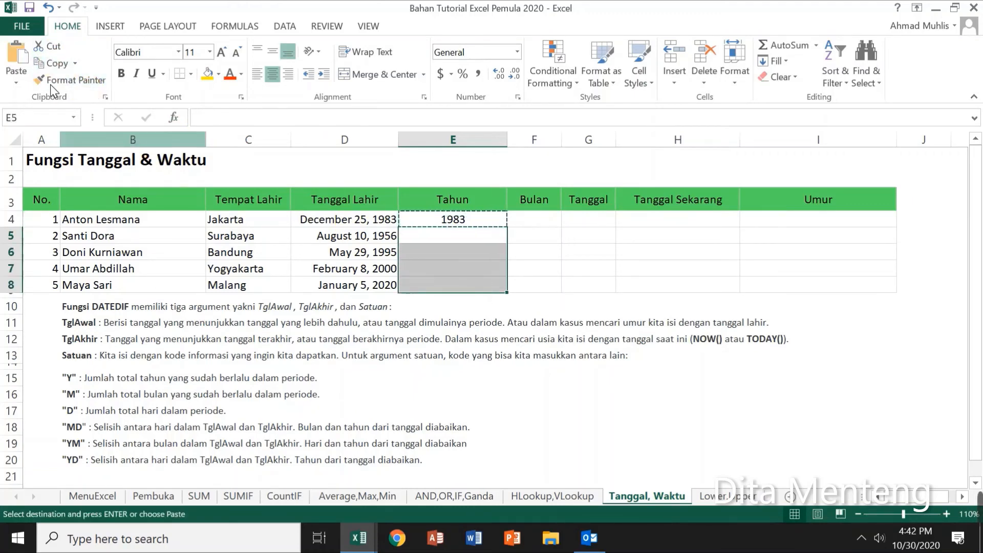
pyautogui.click(19, 54)
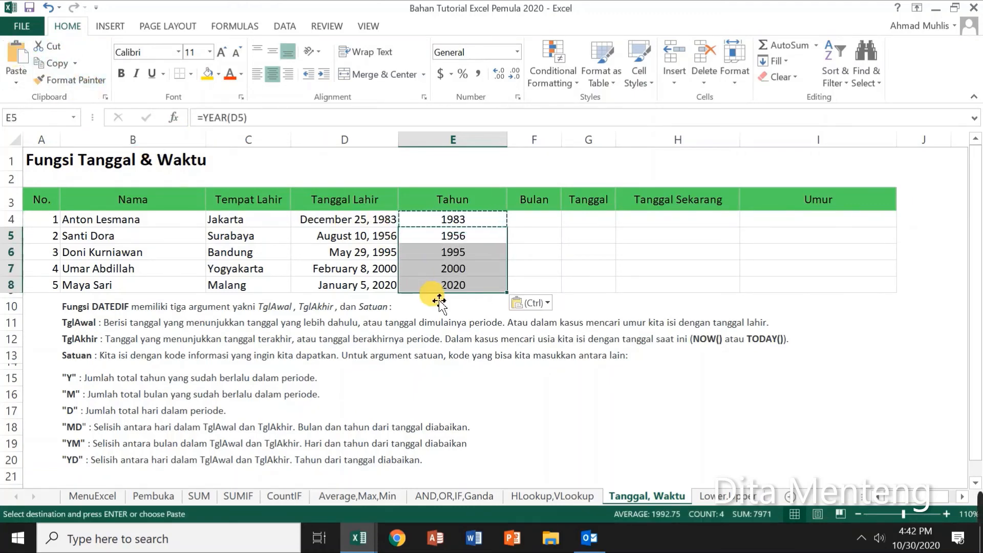
pyautogui.click(472, 290)
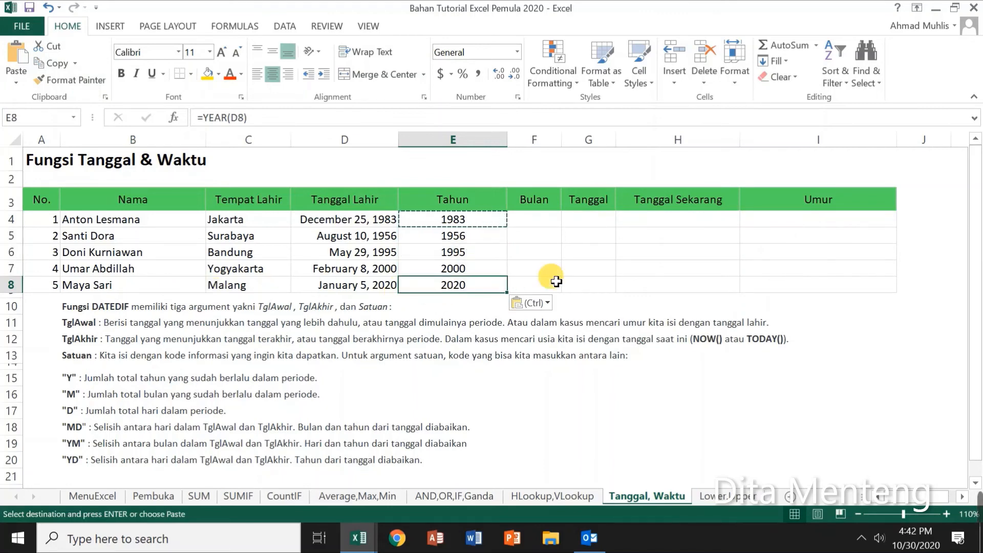
# Enter =MONTH(D4) in F4 under Bulan to extract the birth month
pyautogui.click(543, 223)
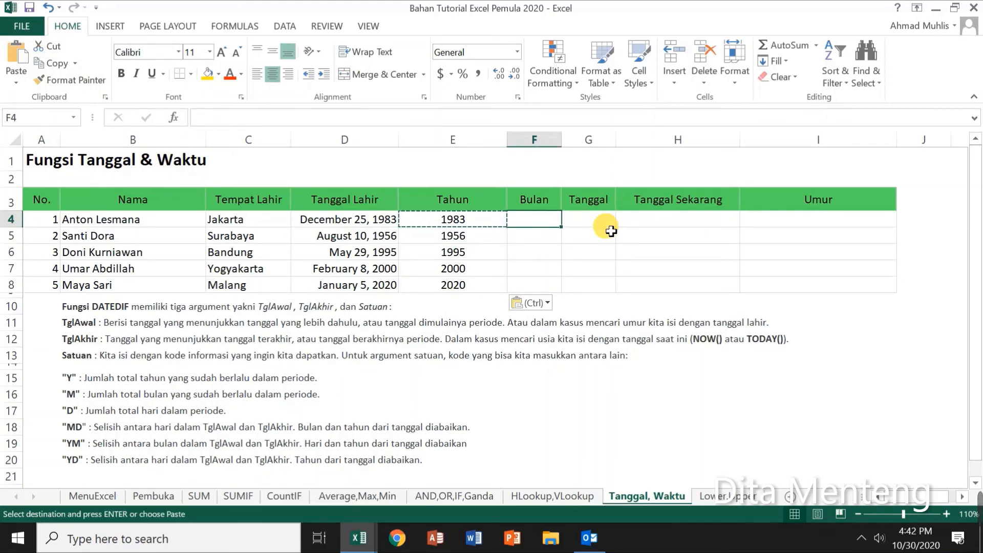
pyautogui.write('=month*')
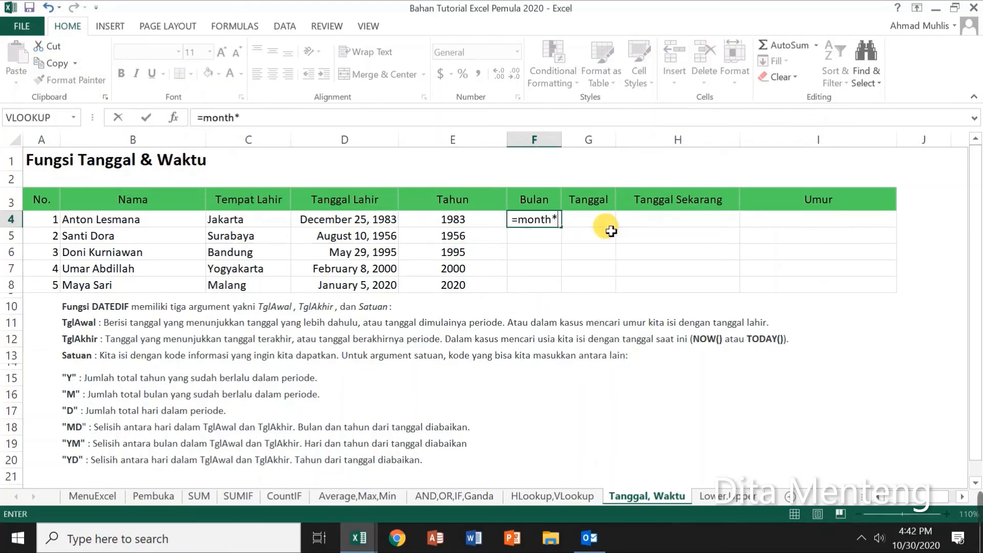
pyautogui.press('BackSpace')
pyautogui.write('(')
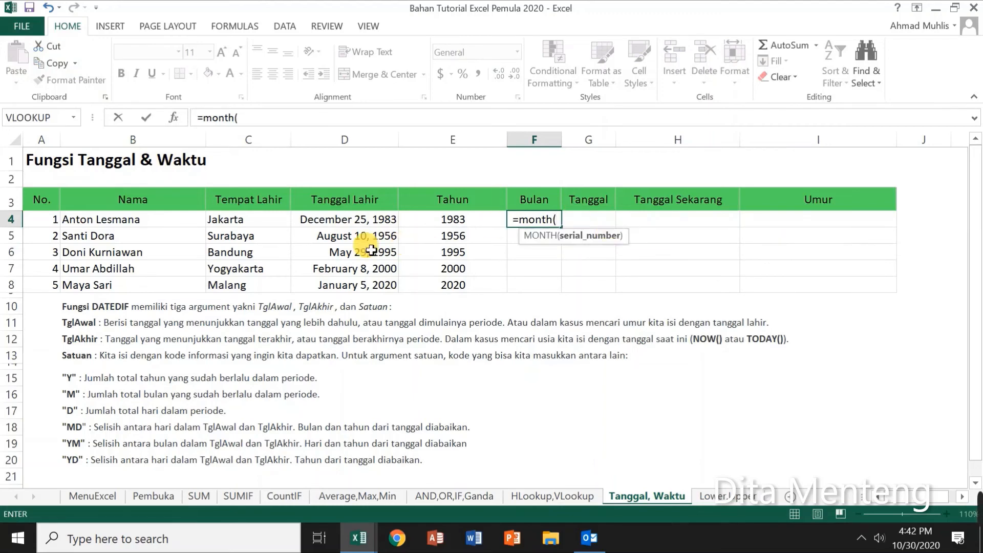
pyautogui.click(347, 220)
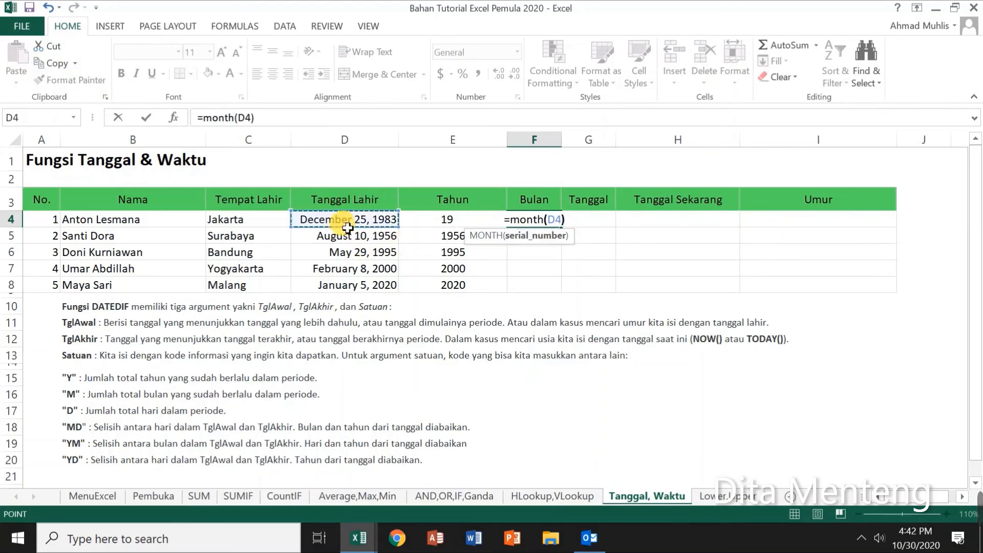
pyautogui.write(')')
pyautogui.hotkey('ctrl', 'Return')
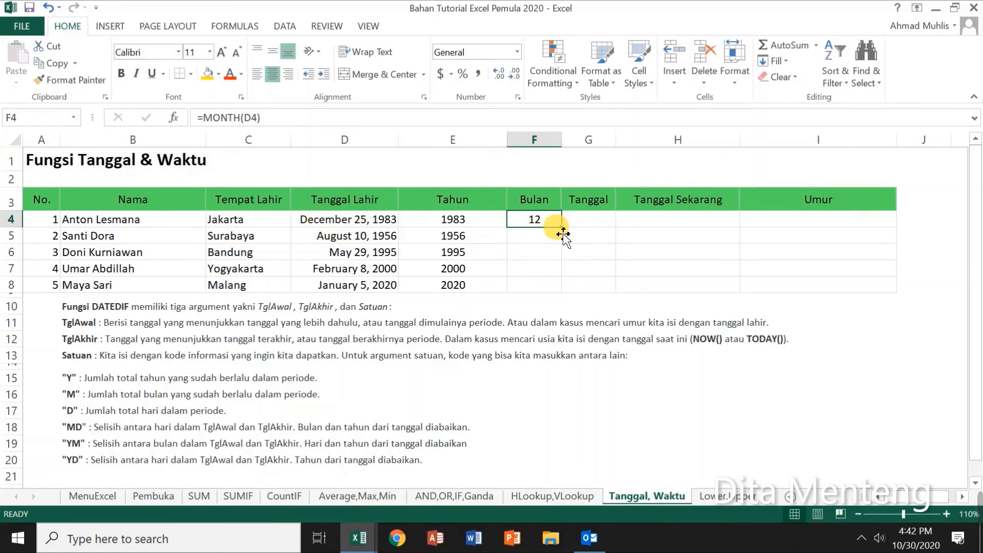
# Copy the MONTH formula from F4 into F5:F8 of the Bulan column
pyautogui.click(51, 63)
pyautogui.moveTo(543, 237); pyautogui.dragTo(549, 290)
pyautogui.click(25, 54)
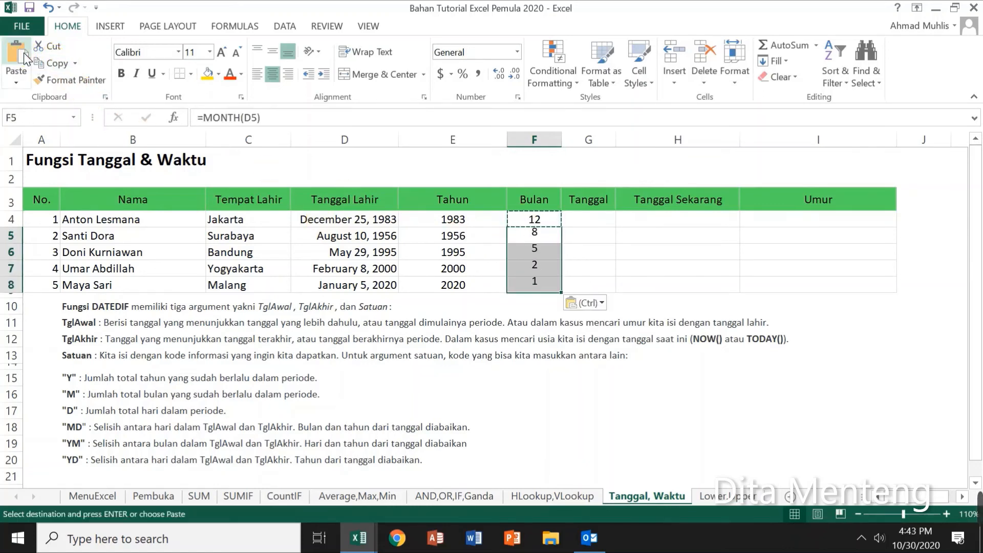
# Enter =DAY(D4) in G4 under Tanggal to extract the day of birth
pyautogui.click(605, 226)
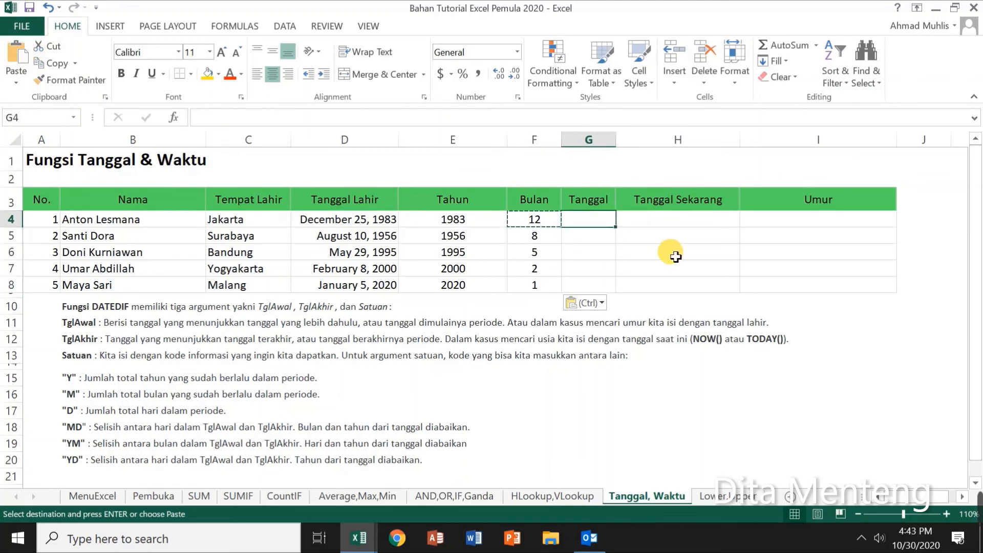
pyautogui.write('=day')
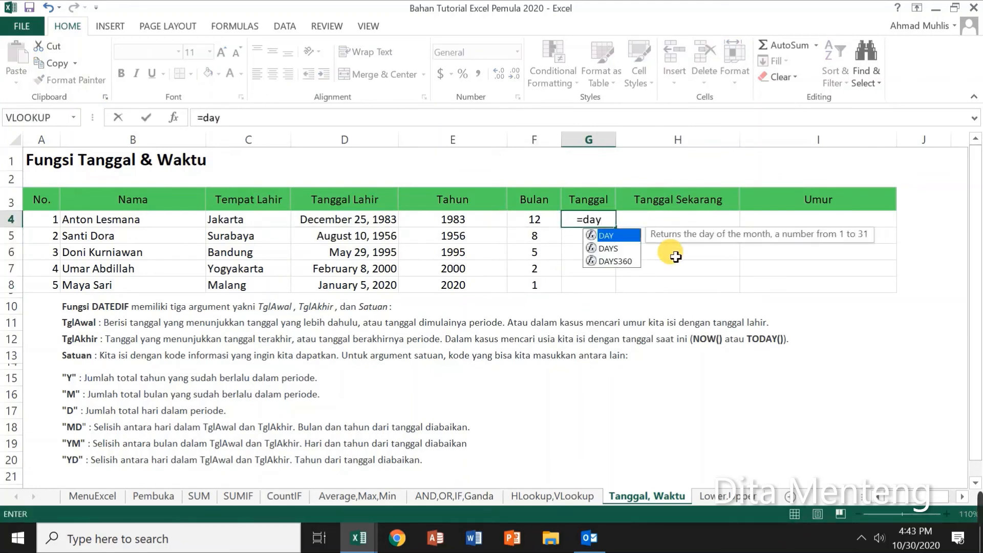
pyautogui.write('(')
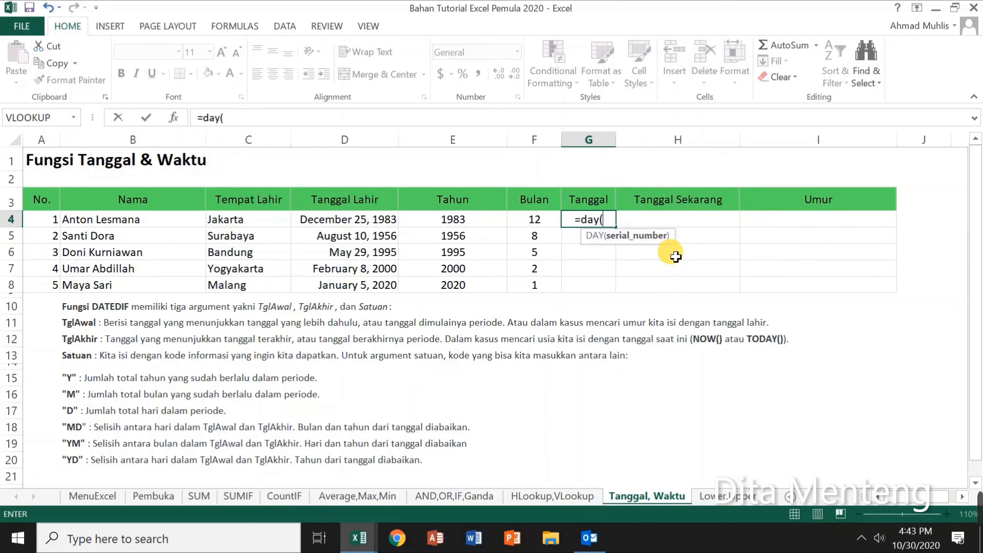
pyautogui.click(353, 221)
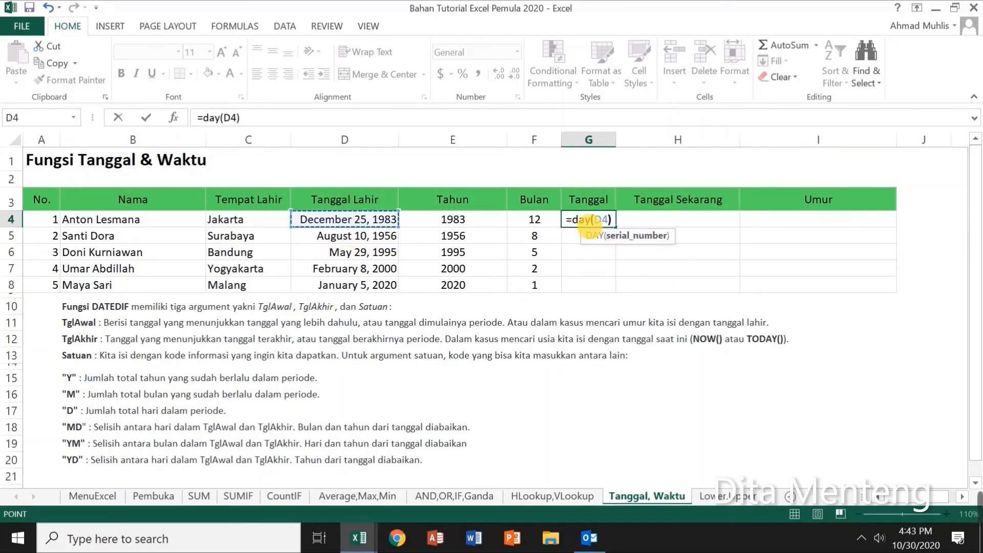
pyautogui.press('Return')
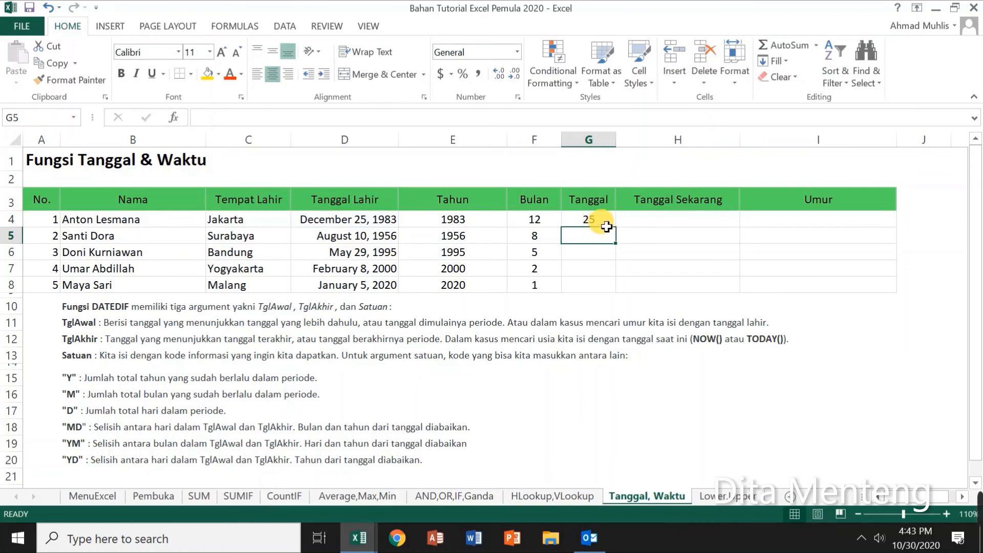
# Copy the DAY formula from G4 into G5:G8 of the Tanggal column
pyautogui.click(607, 224)
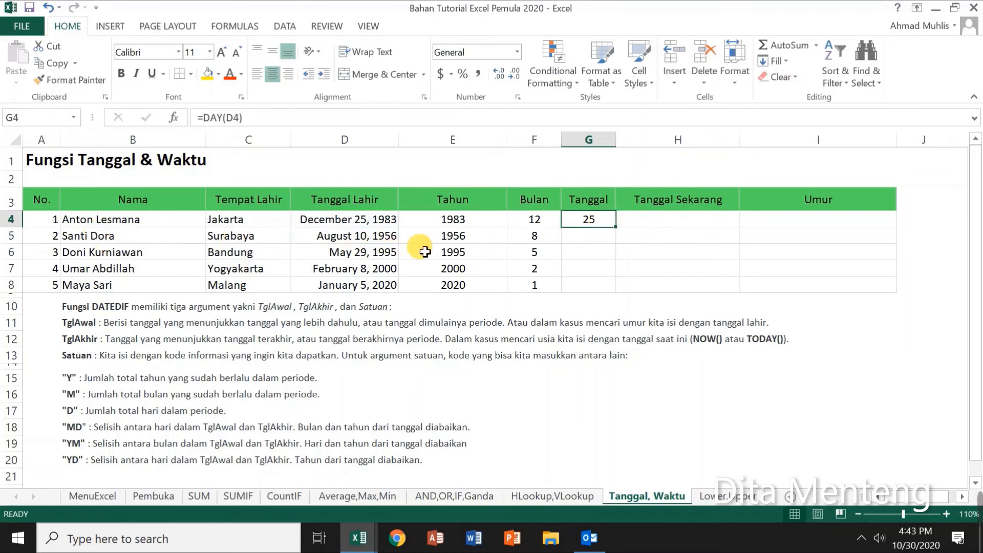
pyautogui.click(52, 63)
pyautogui.moveTo(615, 241); pyautogui.dragTo(608, 292)
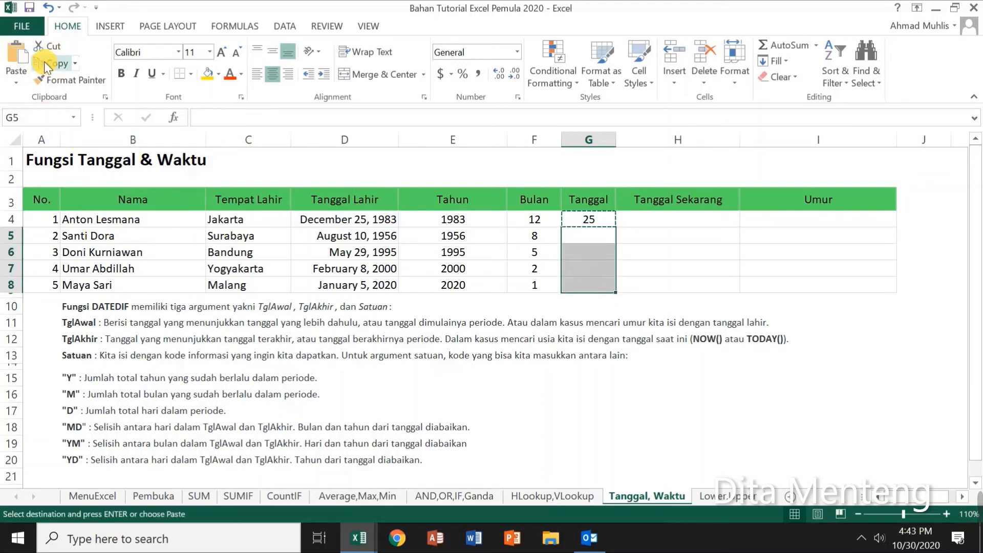
pyautogui.click(23, 55)
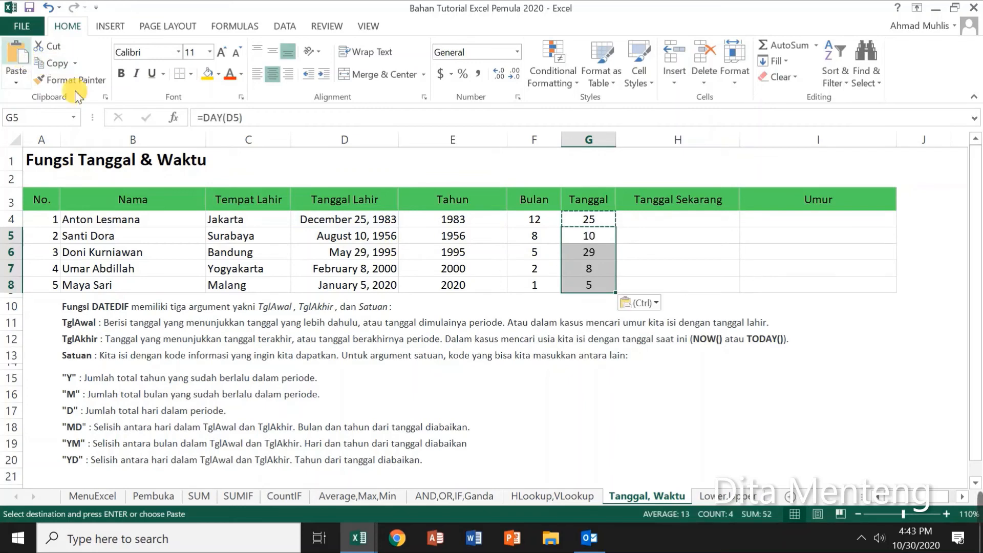
# Enter =TODAY() in H4 under Tanggal Sekarang to return the current date
pyautogui.click(685, 224)
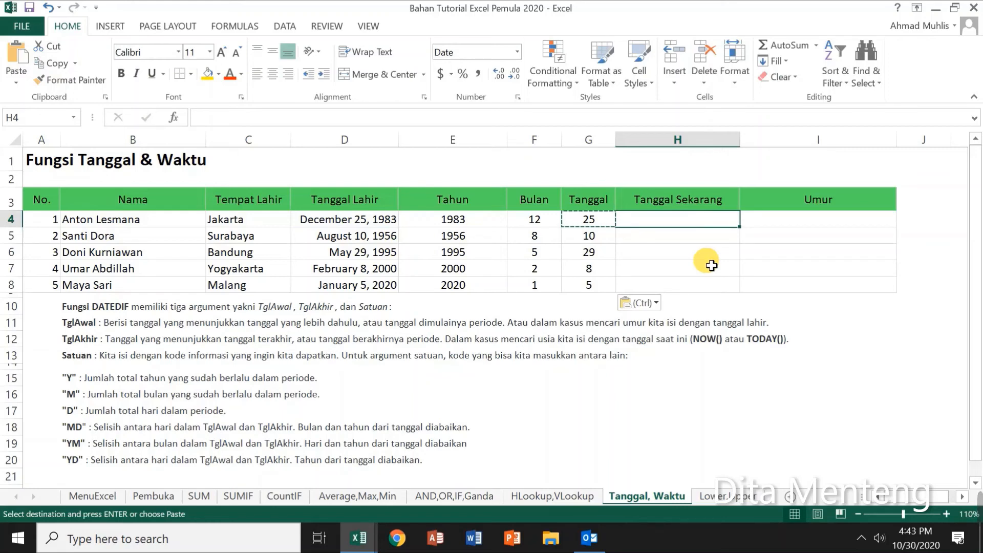
pyautogui.write('=toda')
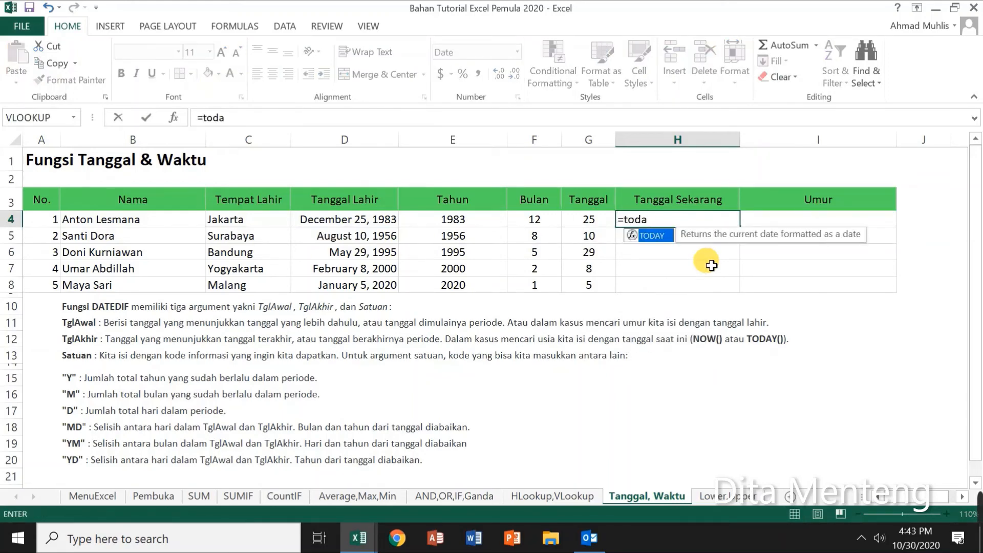
pyautogui.write('y()')
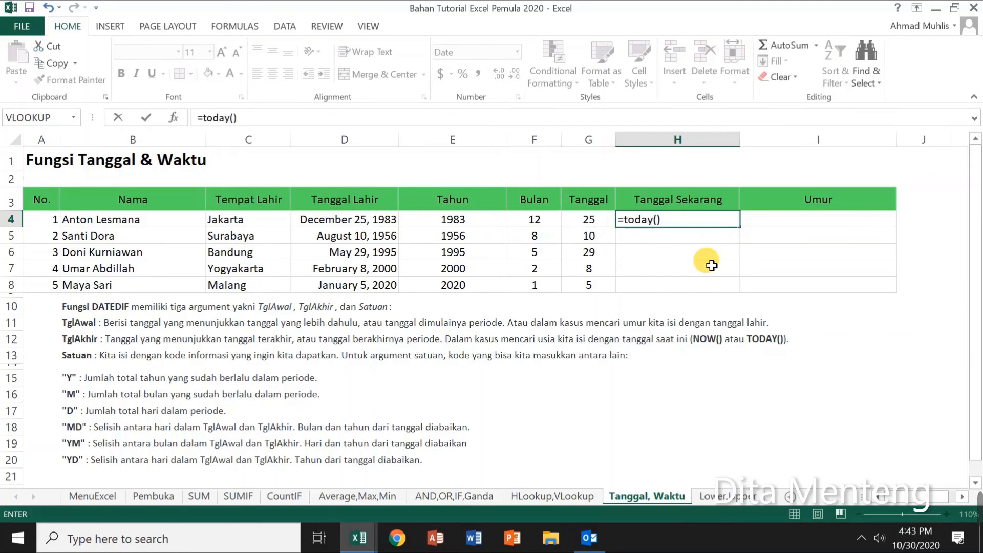
pyautogui.press('Return')
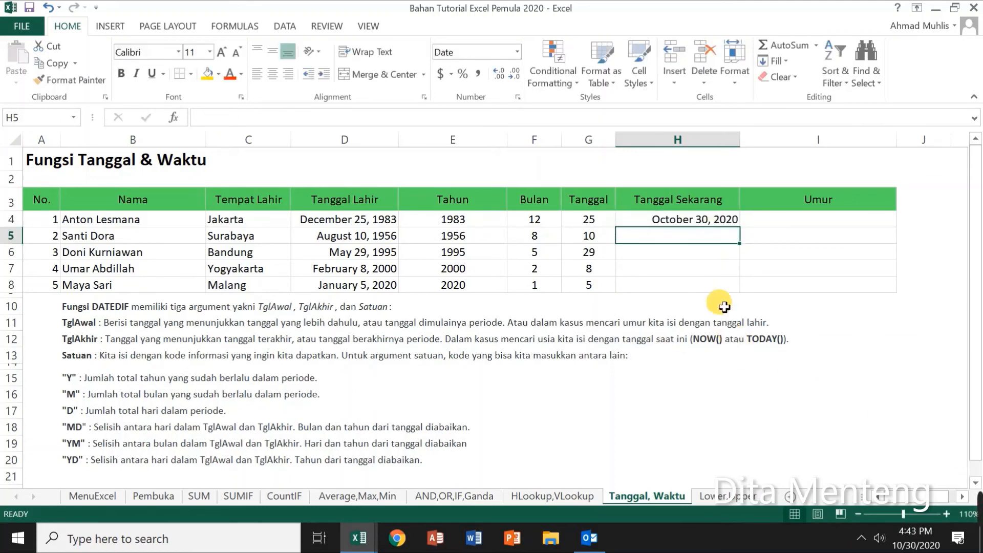
# Copy the TODAY formula from H4 into H5:H8 of the Tanggal Sekarang column
pyautogui.click(708, 222)
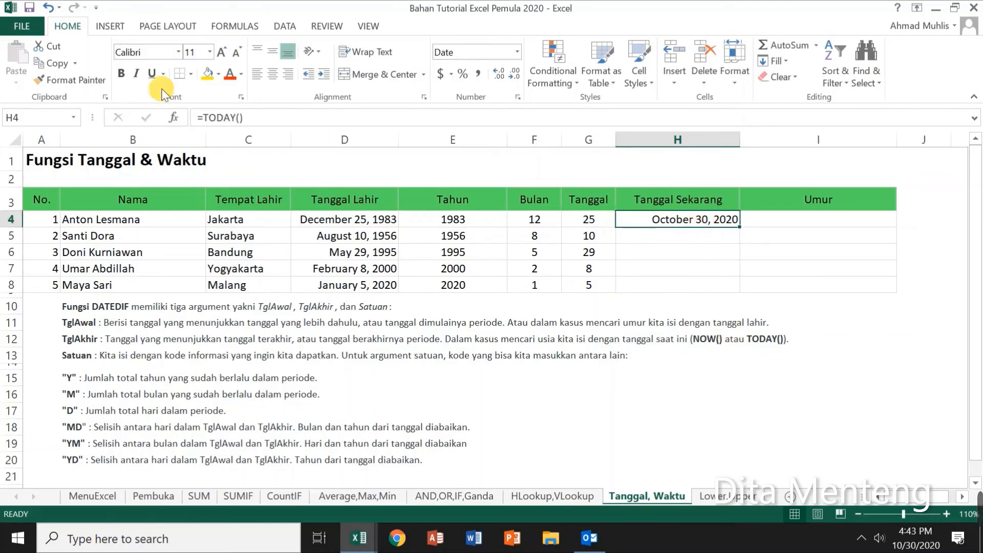
pyautogui.click(61, 63)
pyautogui.moveTo(699, 239); pyautogui.dragTo(704, 291)
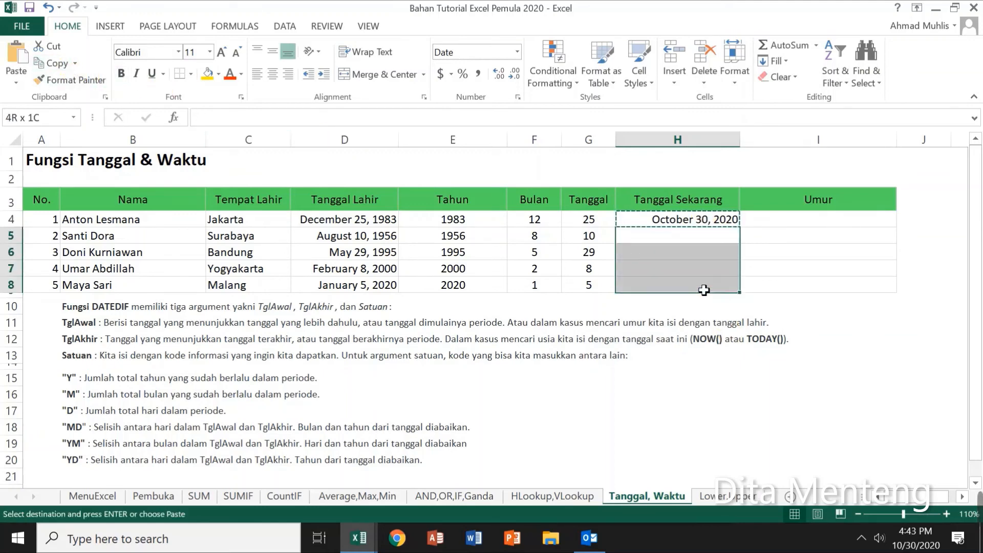
pyautogui.click(19, 54)
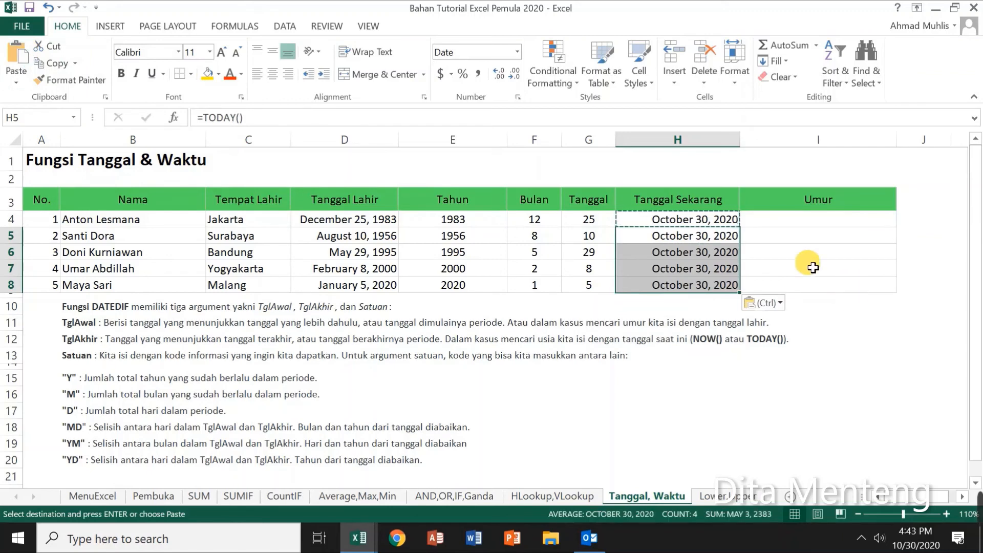
pyautogui.click(690, 242)
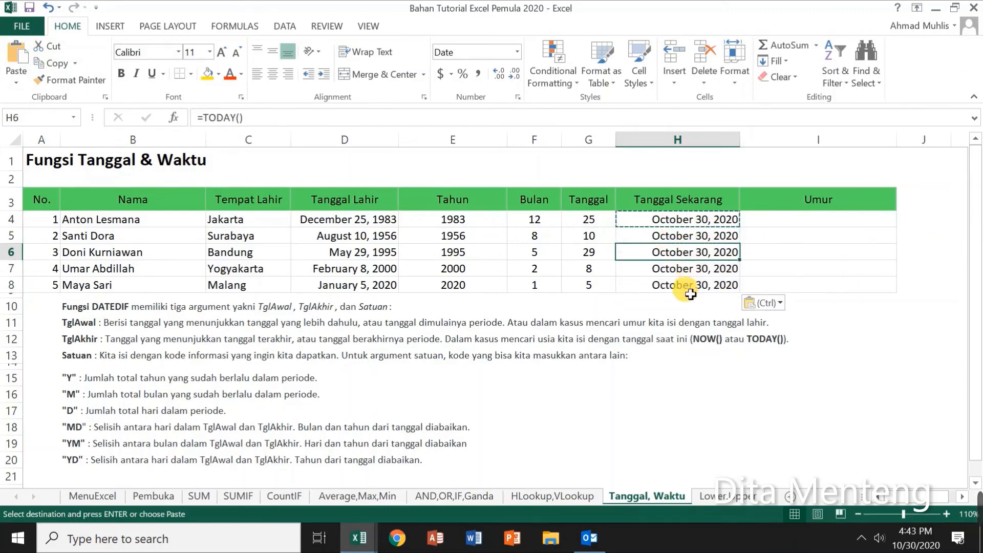
pyautogui.click(714, 286)
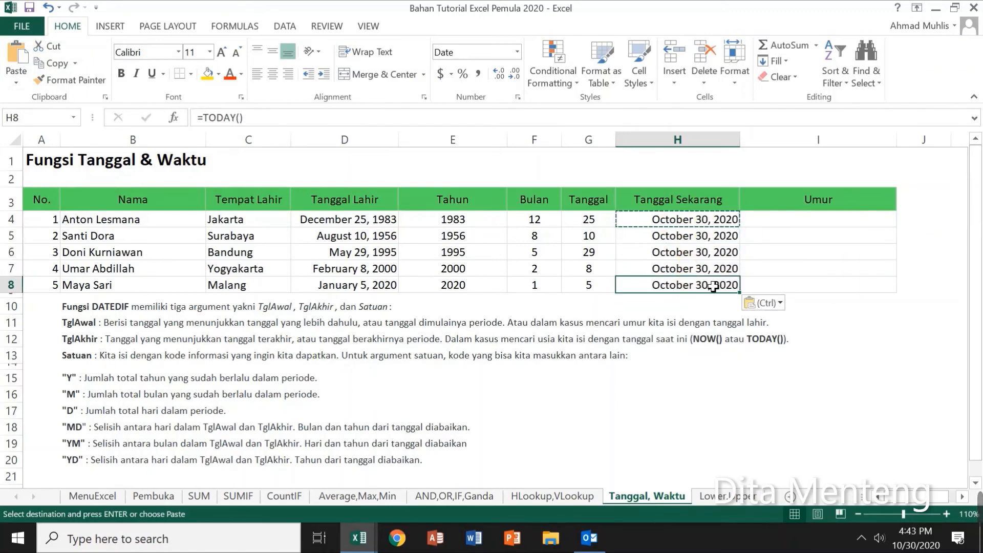
# Enter =DATEDIF(D4,H4,"Y") in I4 under Umur to calculate the age in full years
pyautogui.click(804, 224)
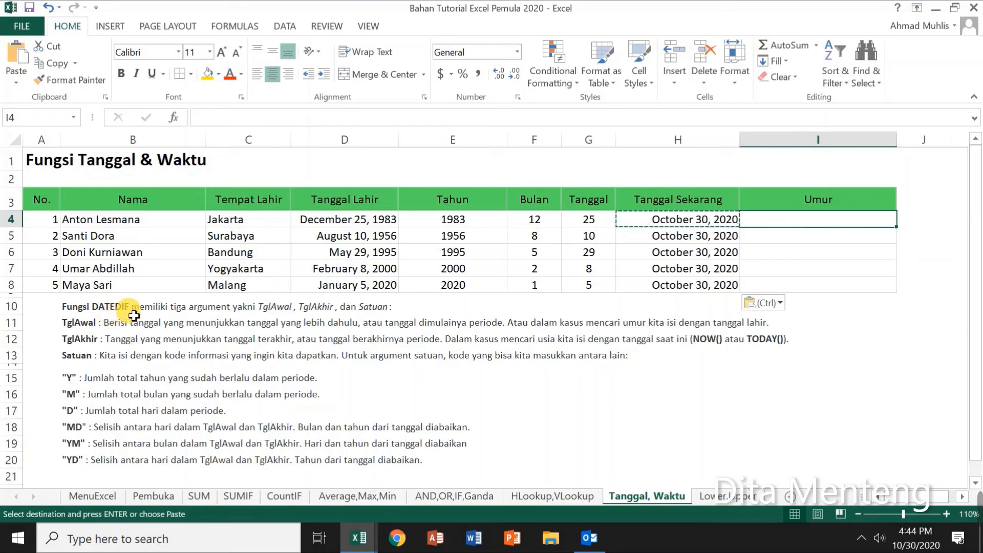
pyautogui.press('Escape')
pyautogui.write('=')
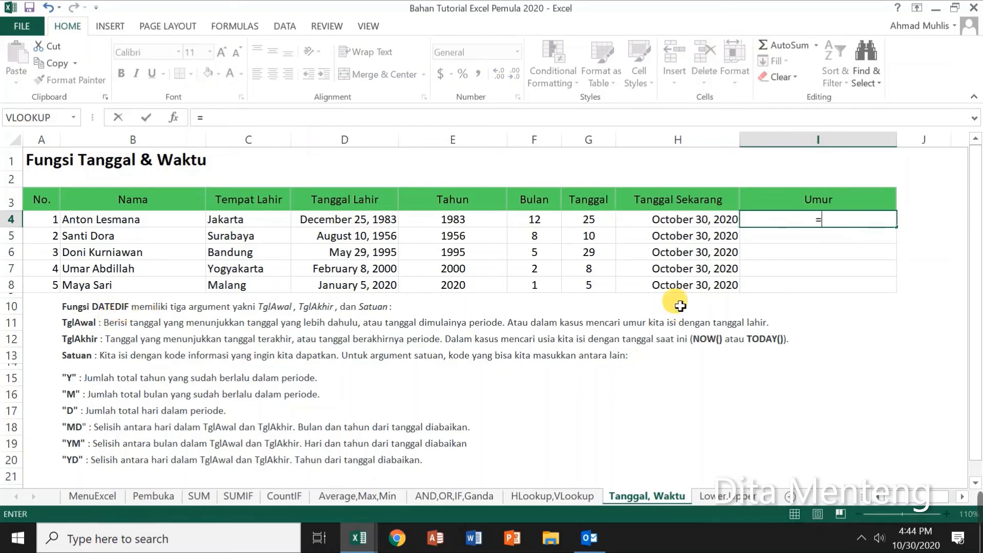
pyautogui.write('dated')
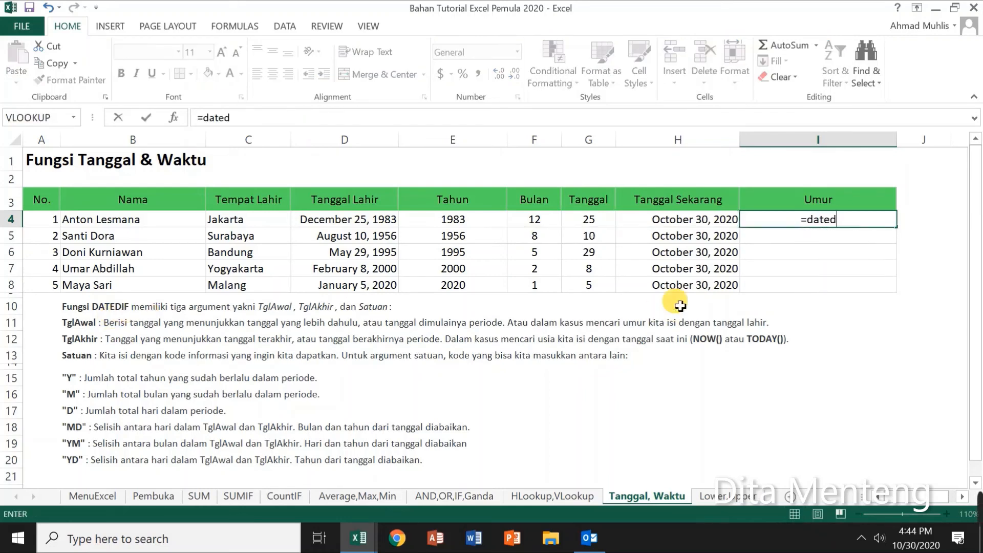
pyautogui.write('if(')
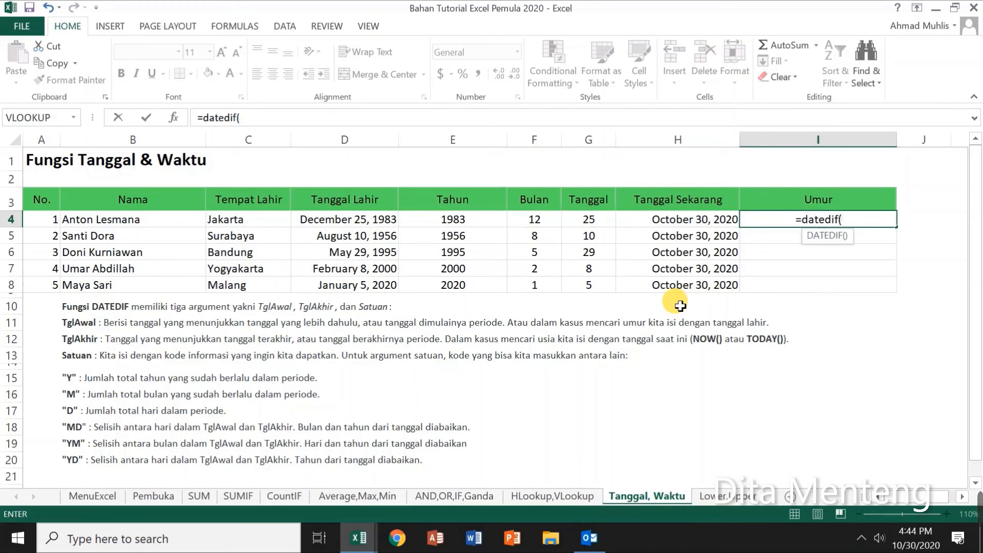
pyautogui.click(350, 226)
pyautogui.write(',')
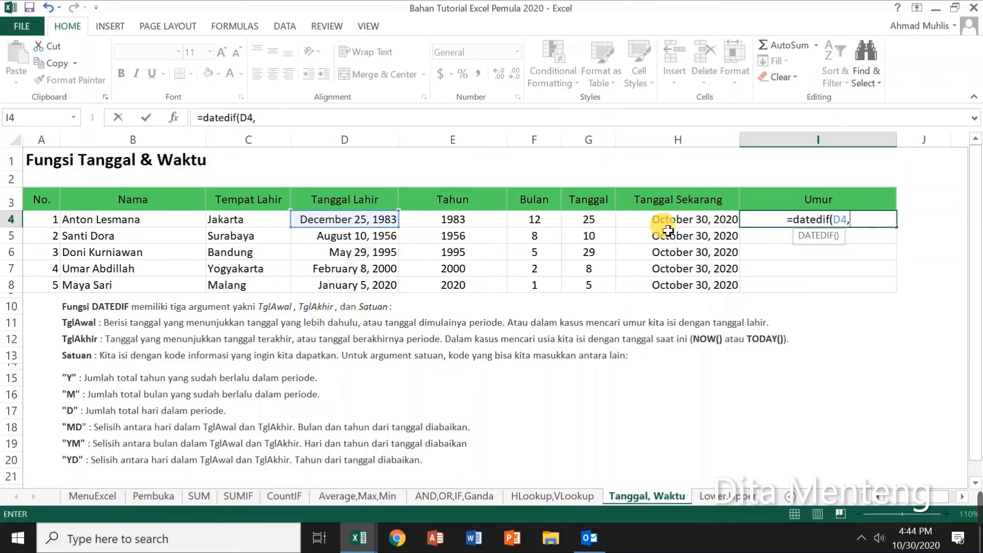
pyautogui.click(688, 221)
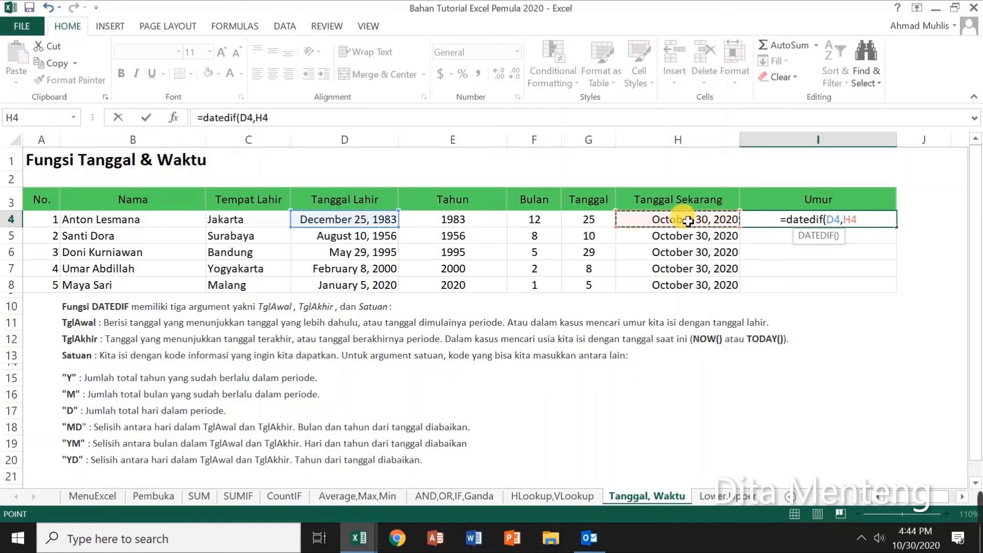
pyautogui.write(',')
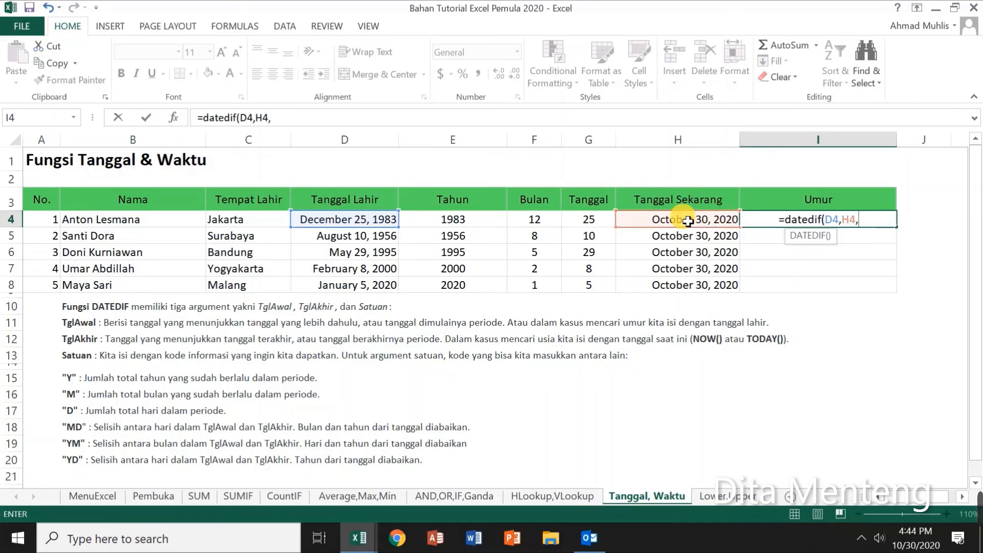
pyautogui.write('"')
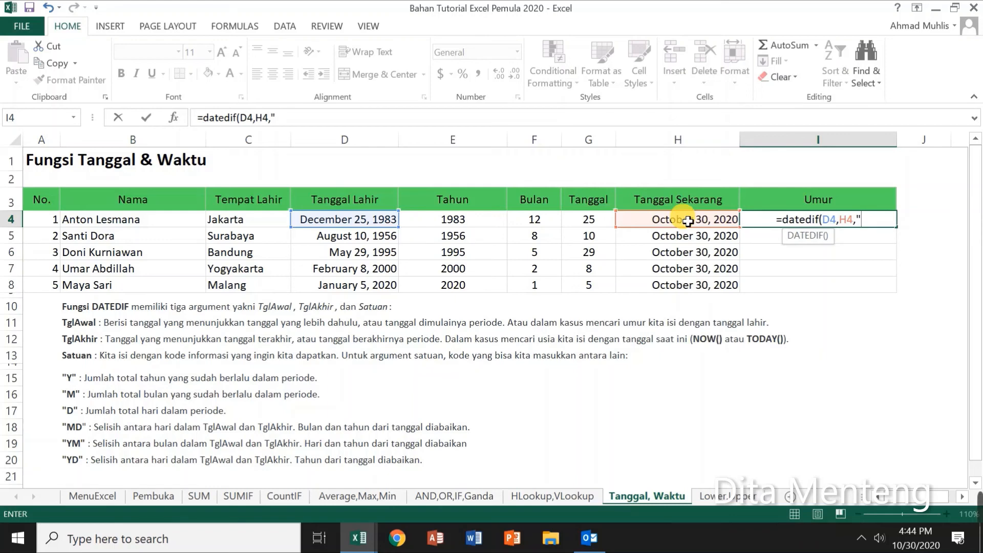
pyautogui.write('Y"')
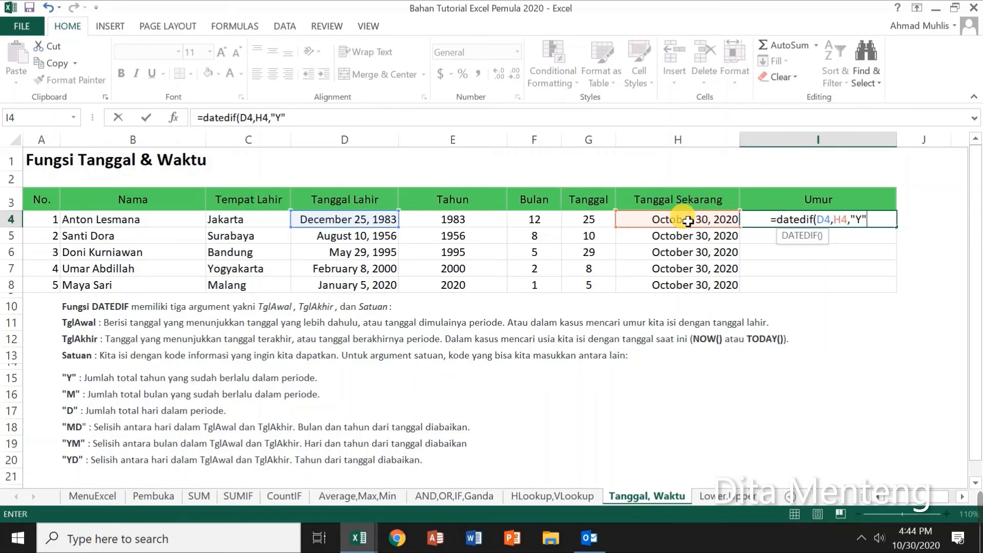
pyautogui.write(')')
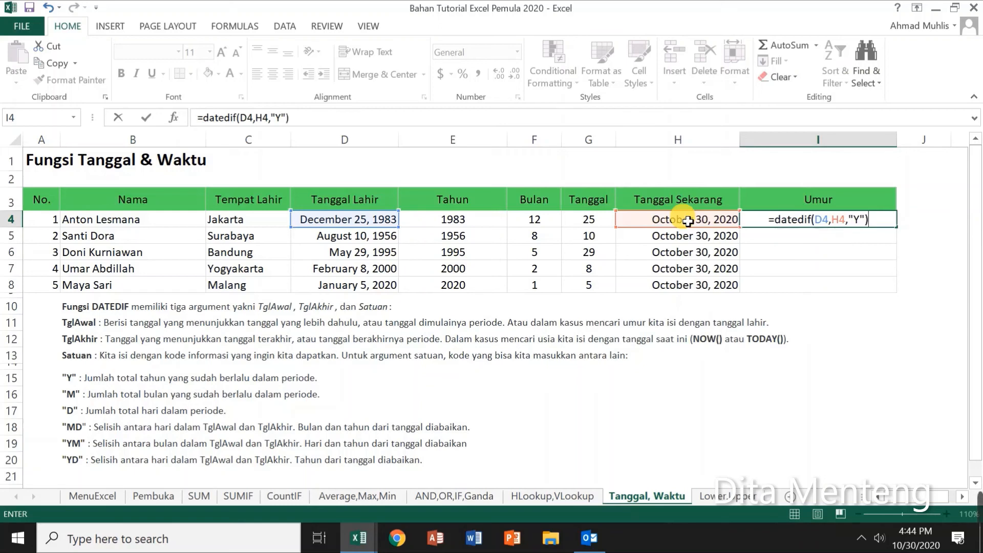
pyautogui.press('Return')
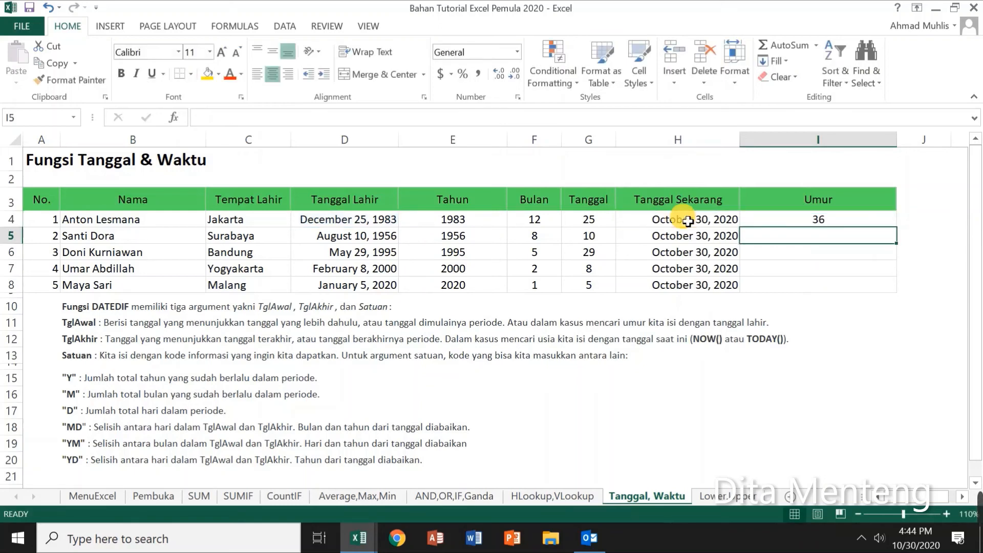
# Copy the DATEDIF formula from I4 into I5:I8 of the Umur column
pyautogui.click(838, 224)
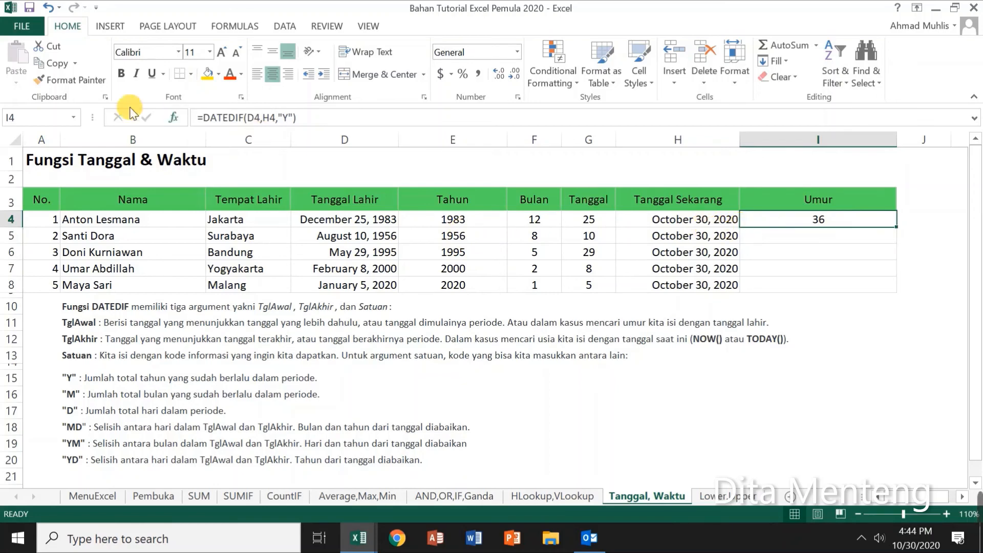
pyautogui.click(51, 63)
pyautogui.moveTo(818, 240); pyautogui.dragTo(823, 285)
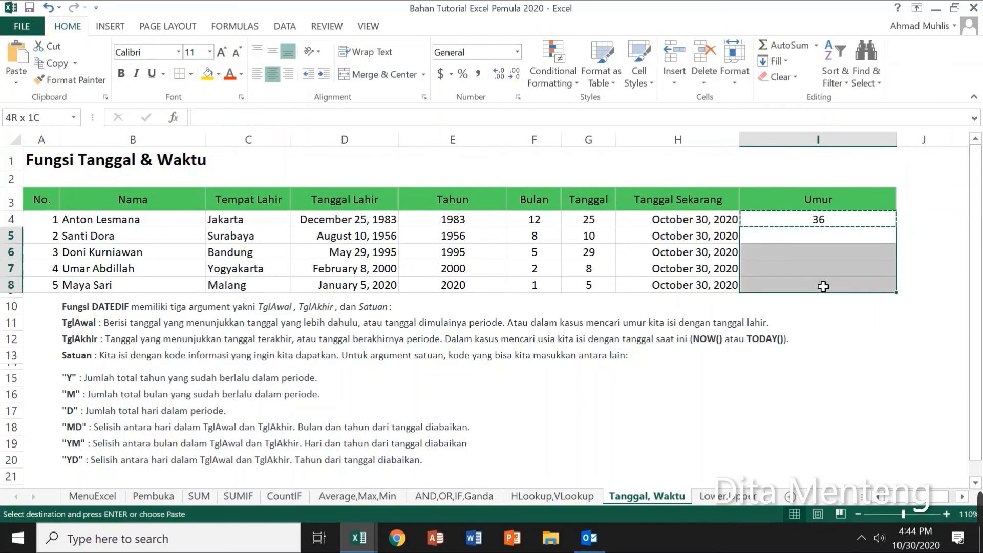
pyautogui.click(23, 56)
pyautogui.click(794, 291)
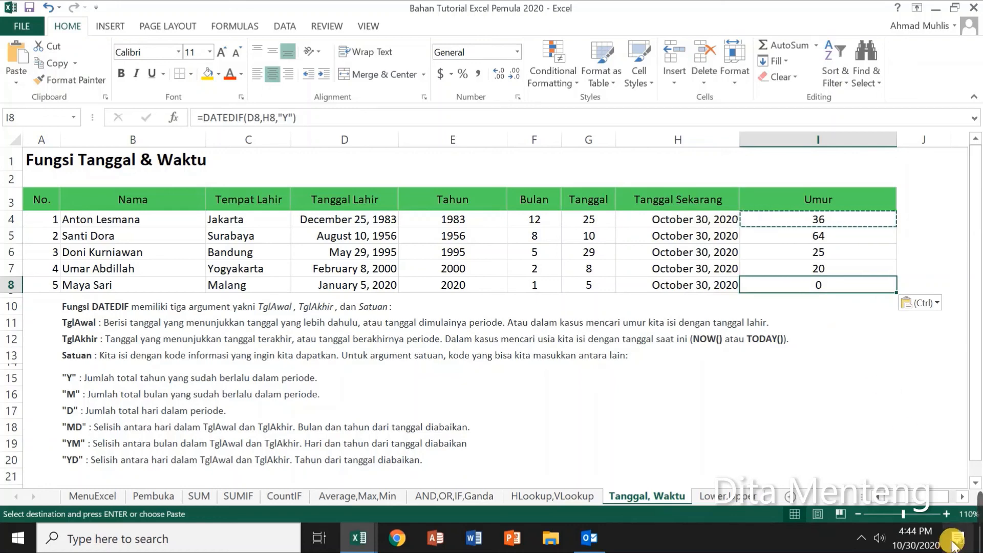
# Open the Lower,Upper sheet and look over its table headers from No. to Hasil ( Proper )
pyautogui.moveTo(981, 506)
pyautogui.click(688, 510)
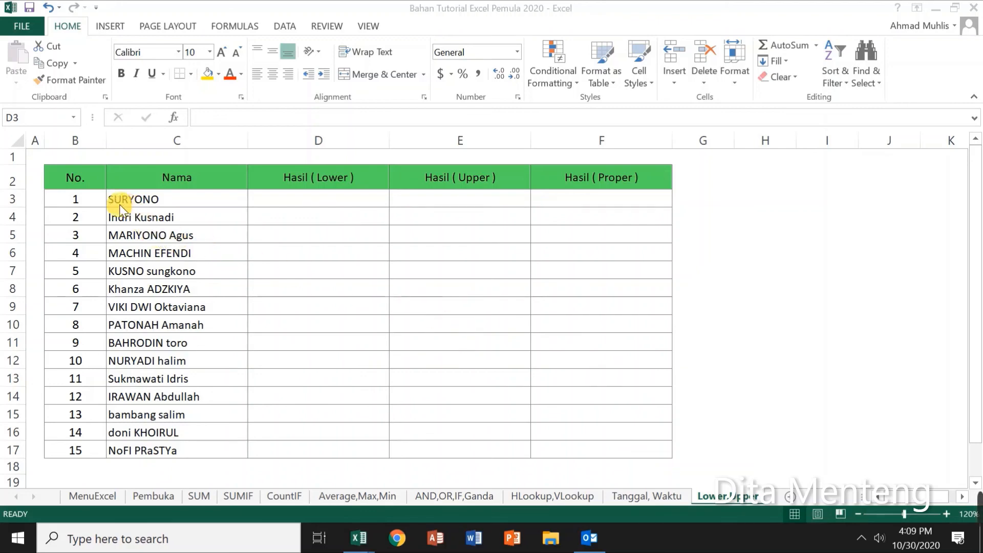
pyautogui.click(91, 203)
pyautogui.click(76, 177)
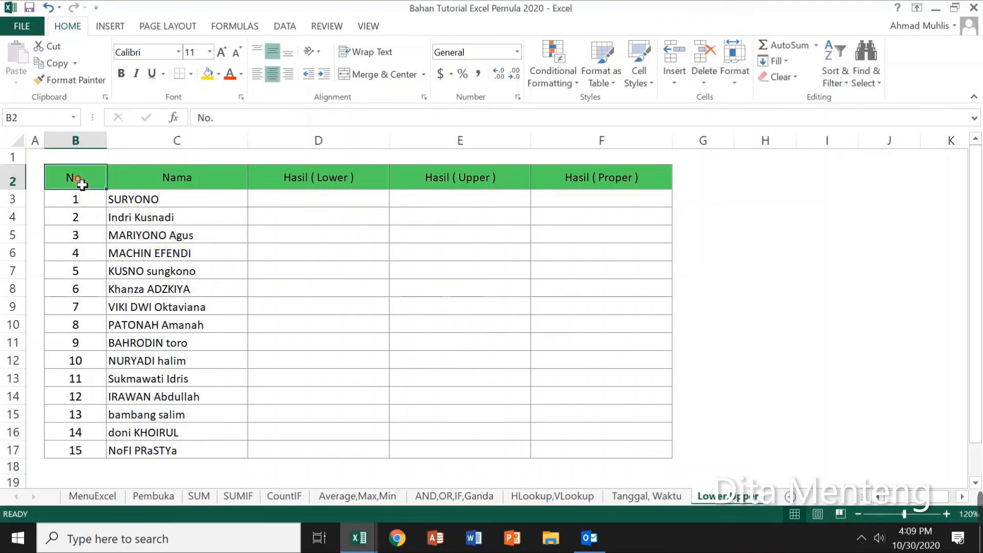
pyautogui.click(190, 185)
pyautogui.click(367, 185)
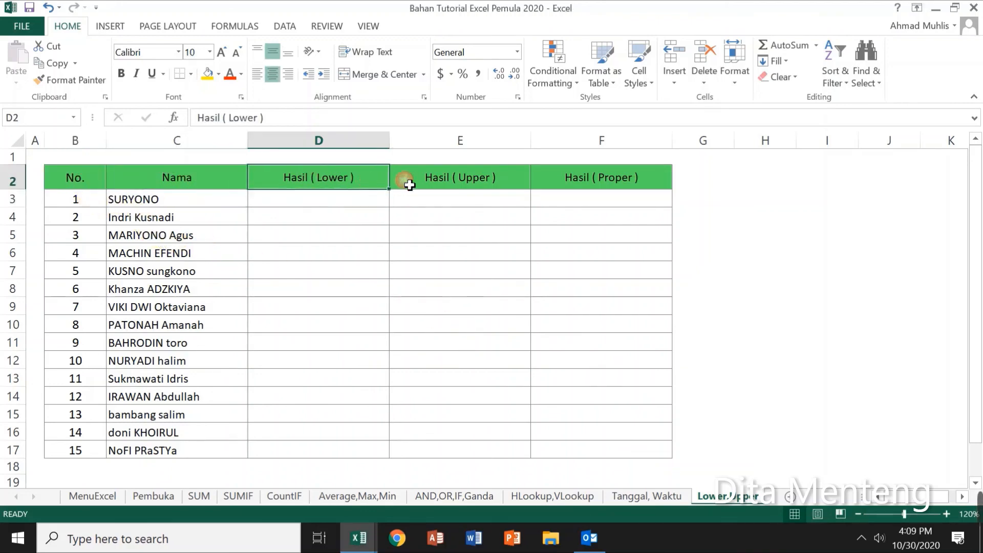
pyautogui.click(476, 180)
pyautogui.click(638, 186)
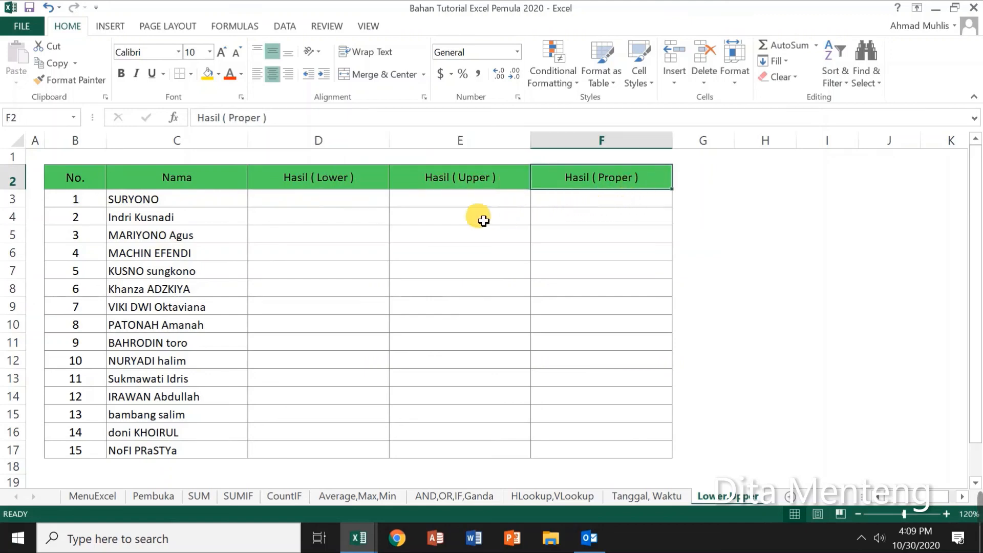
# Enter =LOWER(C3) in D3 under Hasil ( Lower ) to convert the first name to lowercase
pyautogui.click(318, 206)
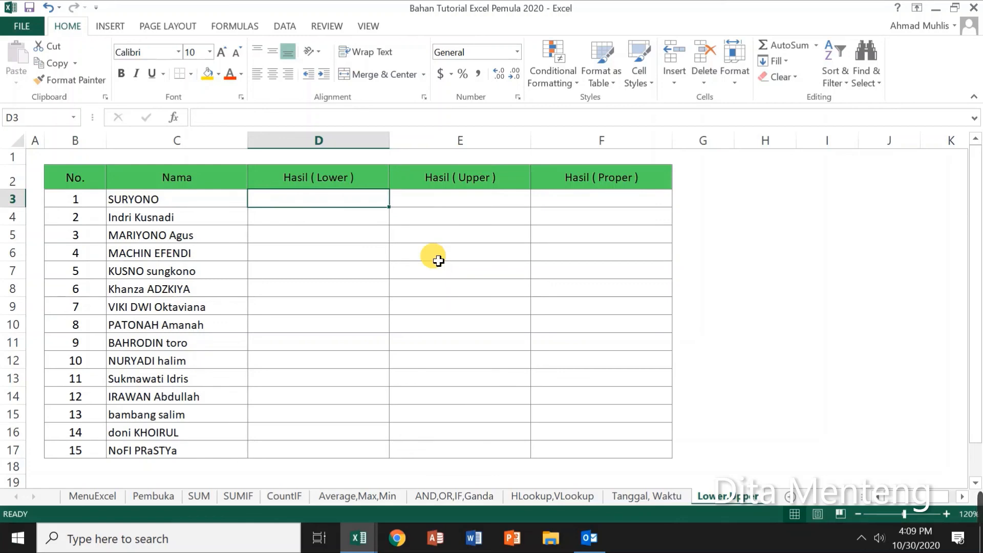
pyautogui.write('=')
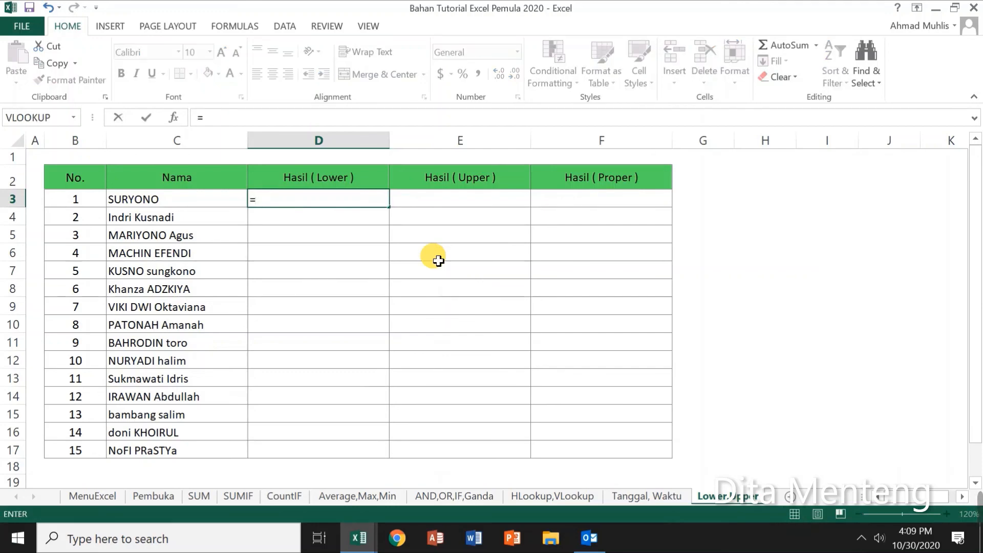
pyautogui.write('lower(')
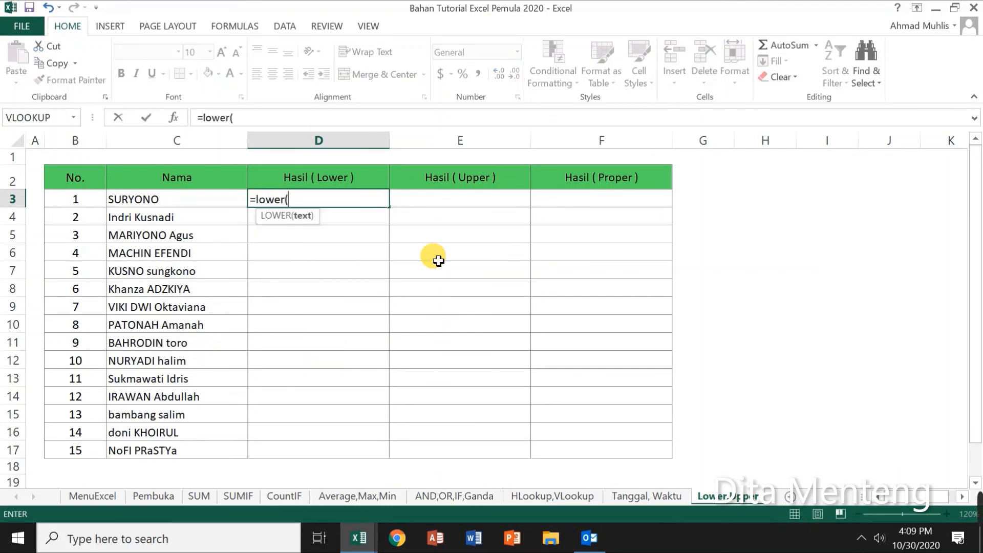
pyautogui.click(179, 206)
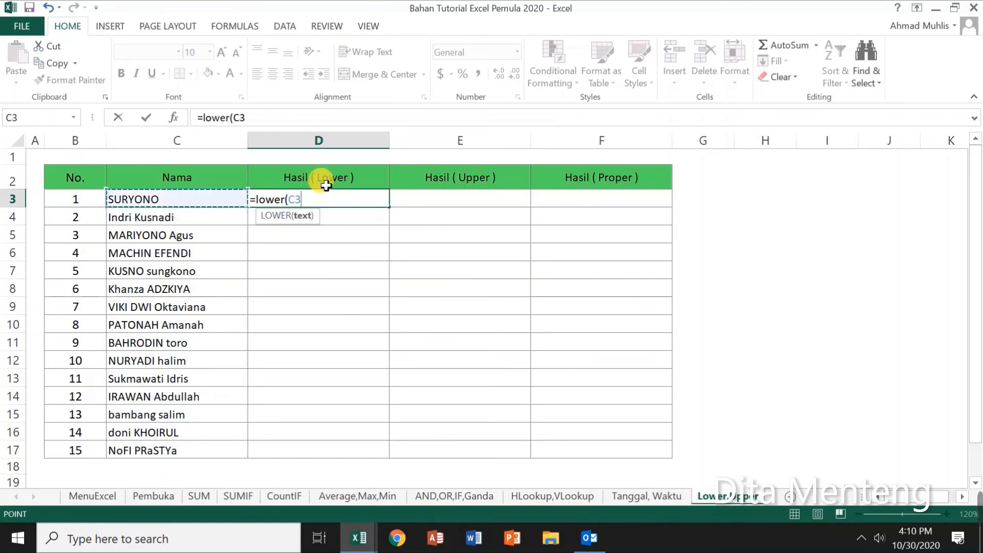
pyautogui.write(')')
pyautogui.press('Return')
# Copy the LOWER formula from D3 into D4:D17 of the Hasil ( Lower ) column
pyautogui.press('Up')
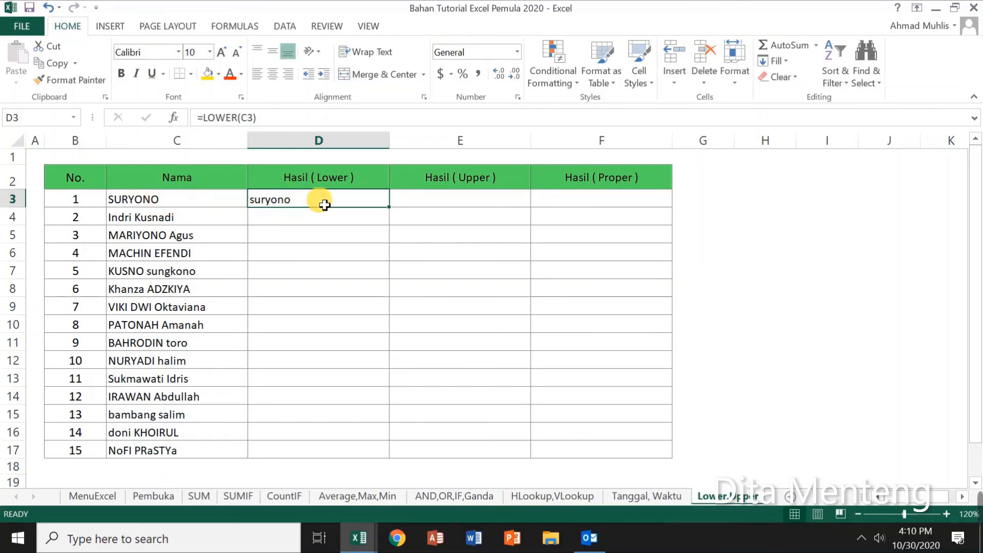
pyautogui.click(54, 63)
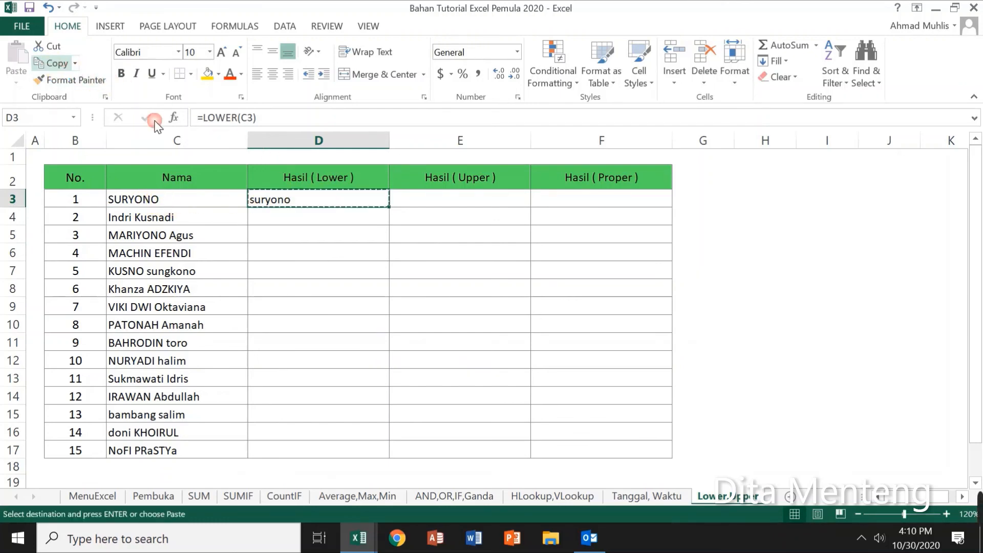
pyautogui.moveTo(314, 217); pyautogui.dragTo(323, 451)
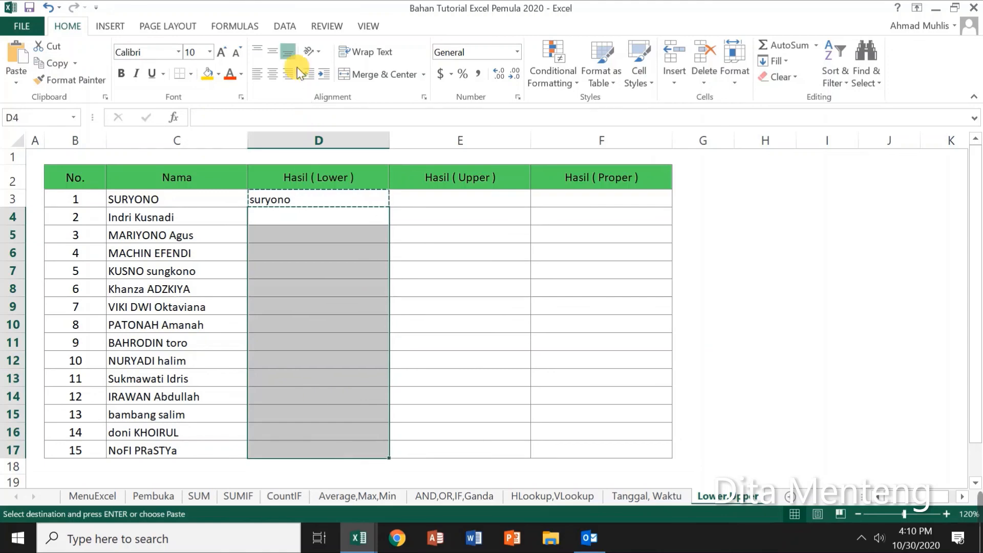
pyautogui.click(17, 61)
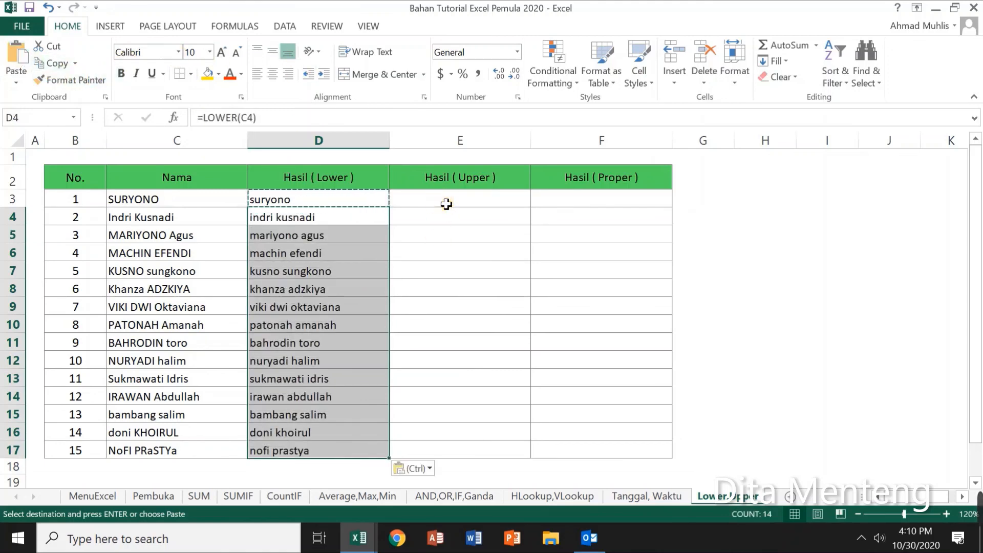
# Enter =UPPER(C3) in E3 under Hasil ( Upper ) to convert the first name to uppercase
pyautogui.click(445, 200)
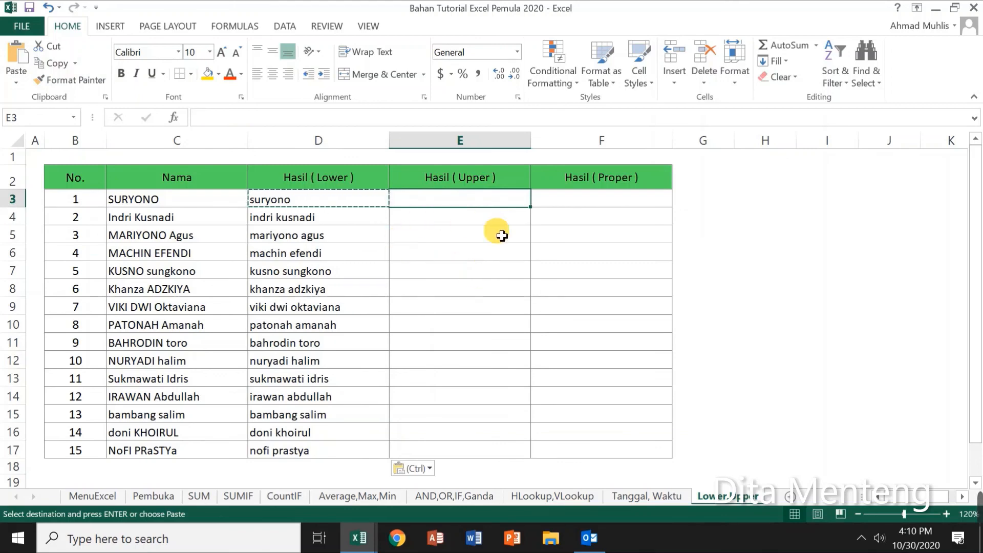
pyautogui.write('=u')
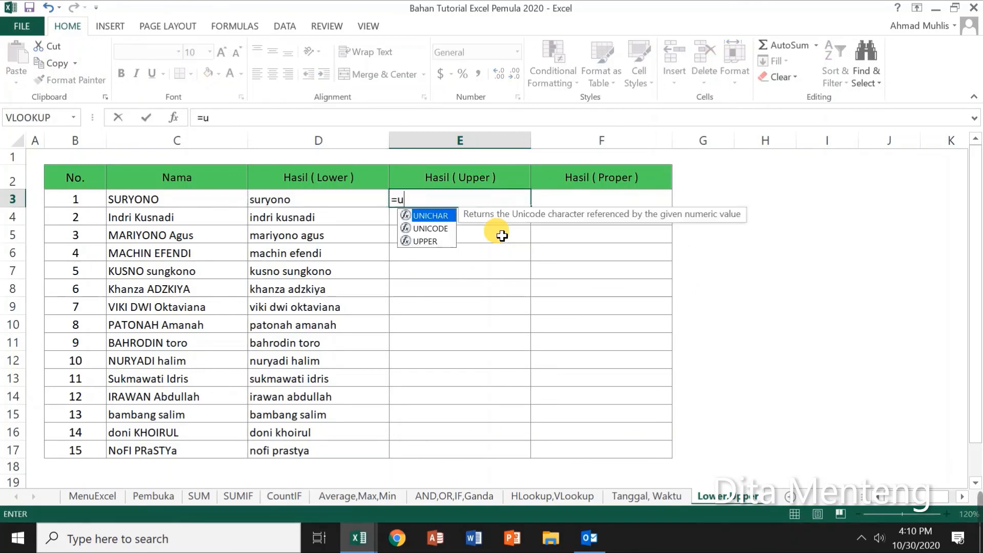
pyautogui.write('pper(')
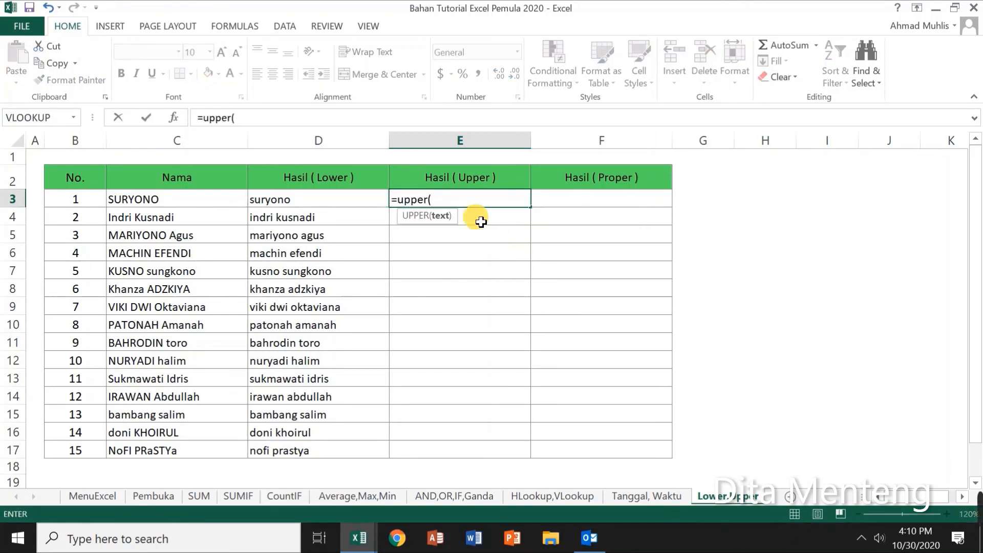
pyautogui.click(170, 205)
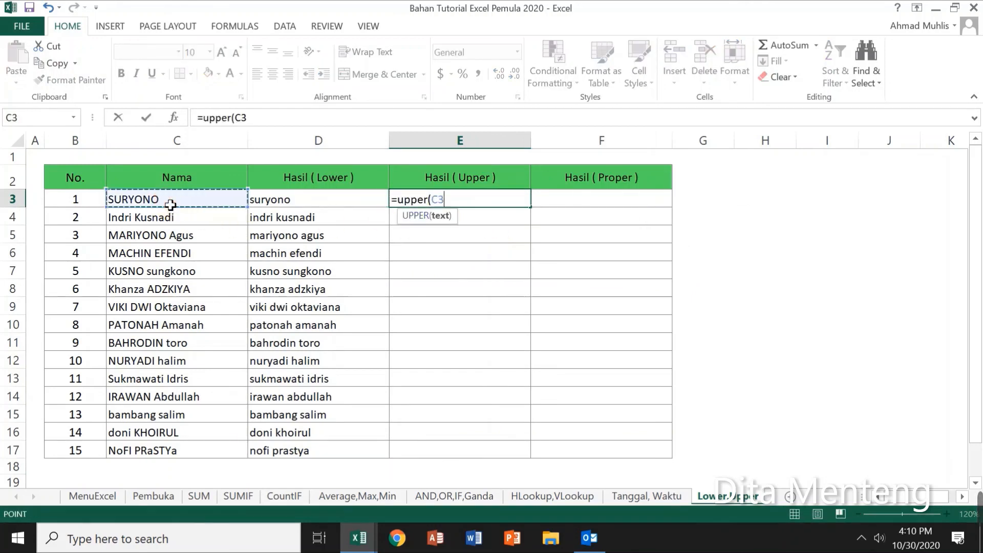
pyautogui.write(')')
pyautogui.press('Return')
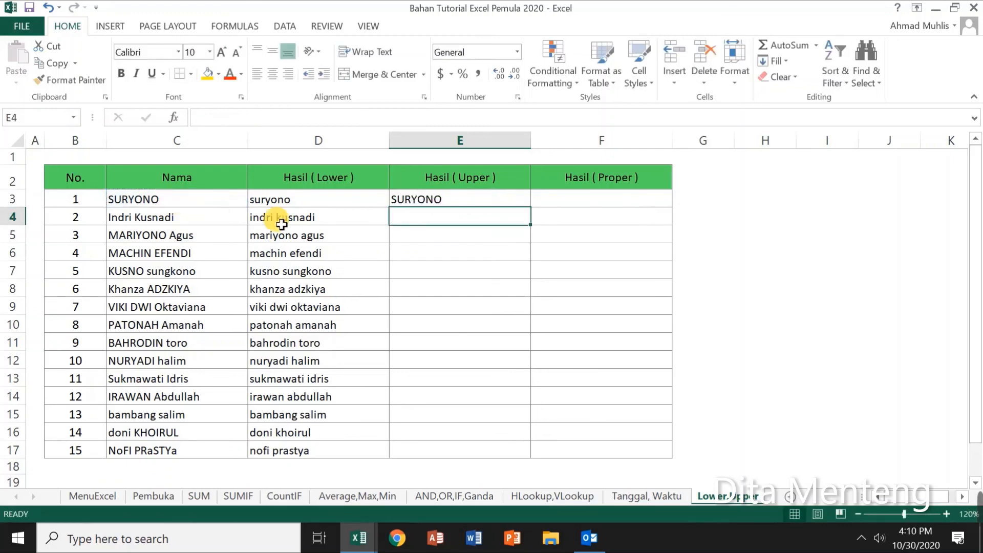
# Copy the UPPER formula from E3 into E4:E17 of the Hasil ( Upper ) column
pyautogui.click(510, 204)
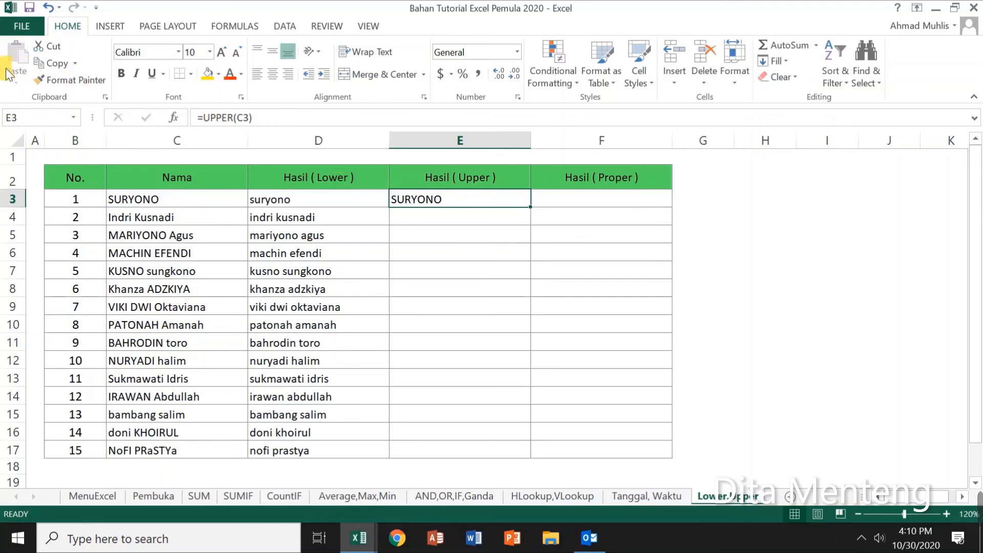
pyautogui.click(54, 63)
pyautogui.moveTo(477, 219); pyautogui.dragTo(476, 452)
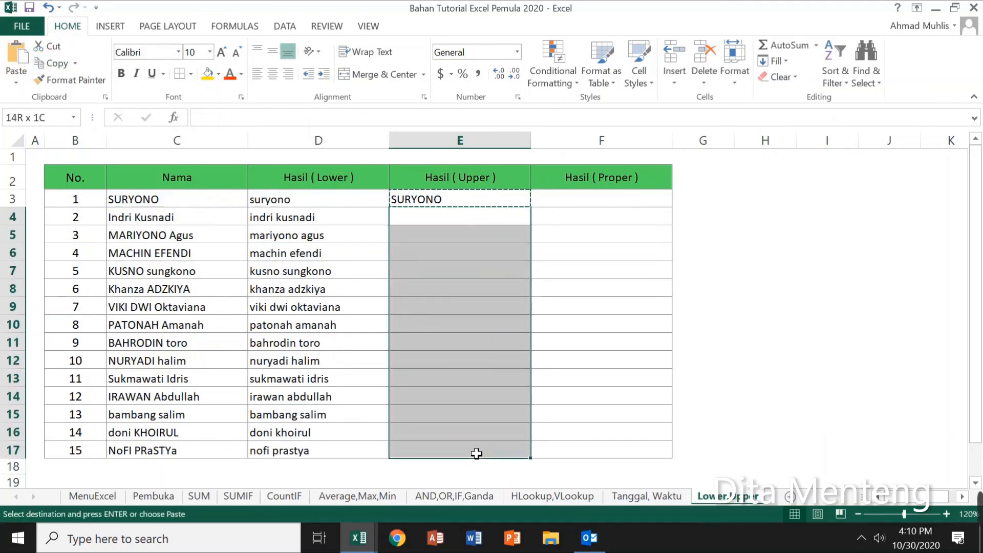
pyautogui.click(17, 58)
pyautogui.click(433, 258)
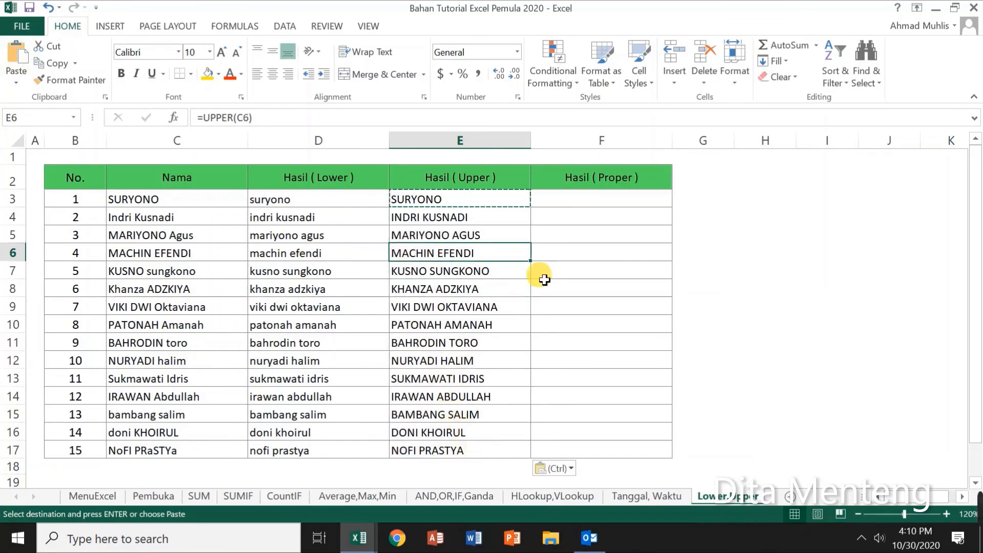
# Enter =PROPER(C3) in F3 under Hasil ( Proper ) to capitalize each word of the first name
pyautogui.click(596, 201)
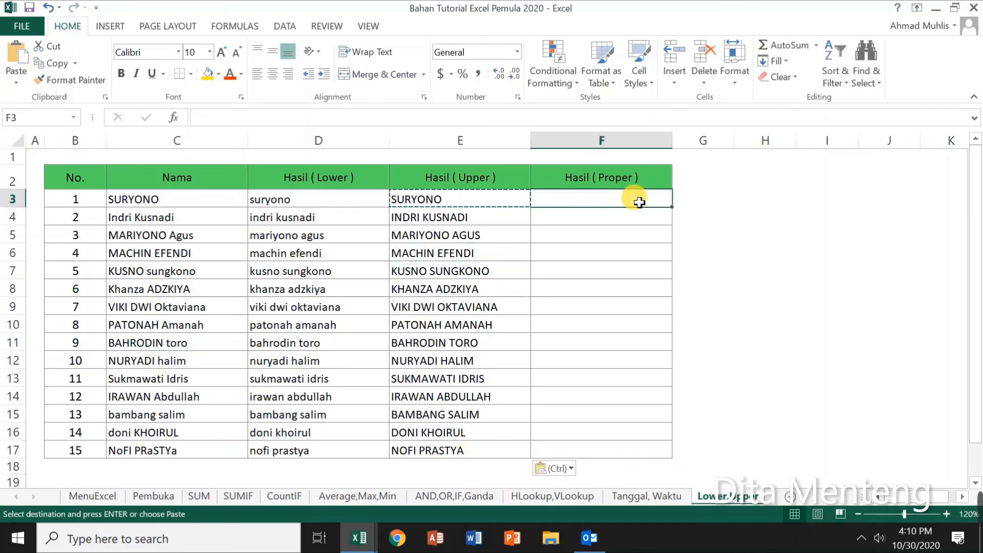
pyautogui.write('=')
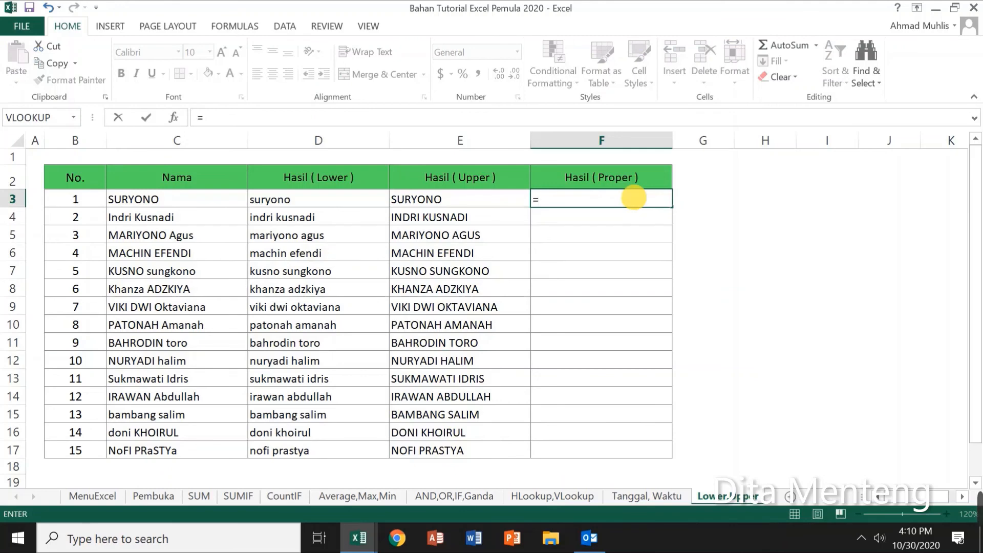
pyautogui.write('pr')
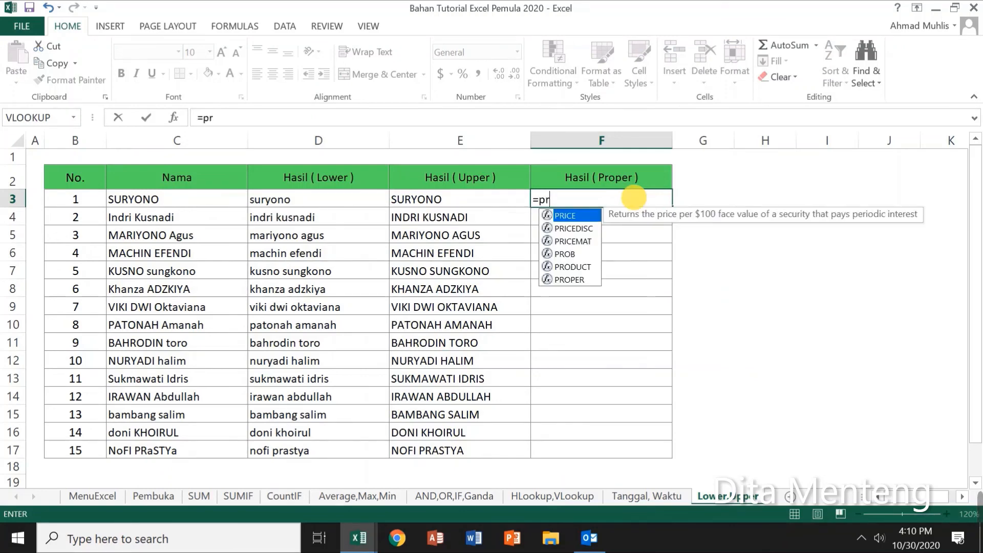
pyautogui.write('oper')
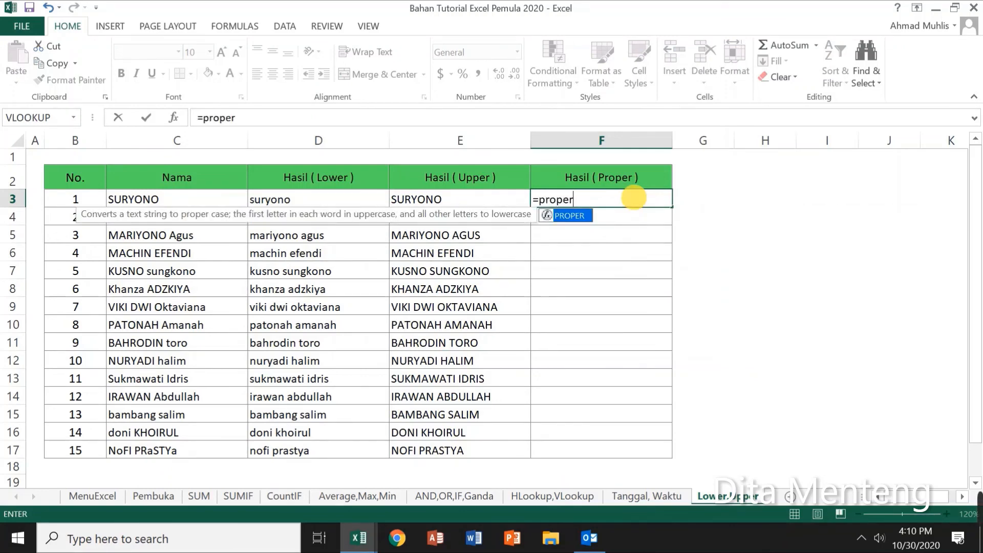
pyautogui.write('(')
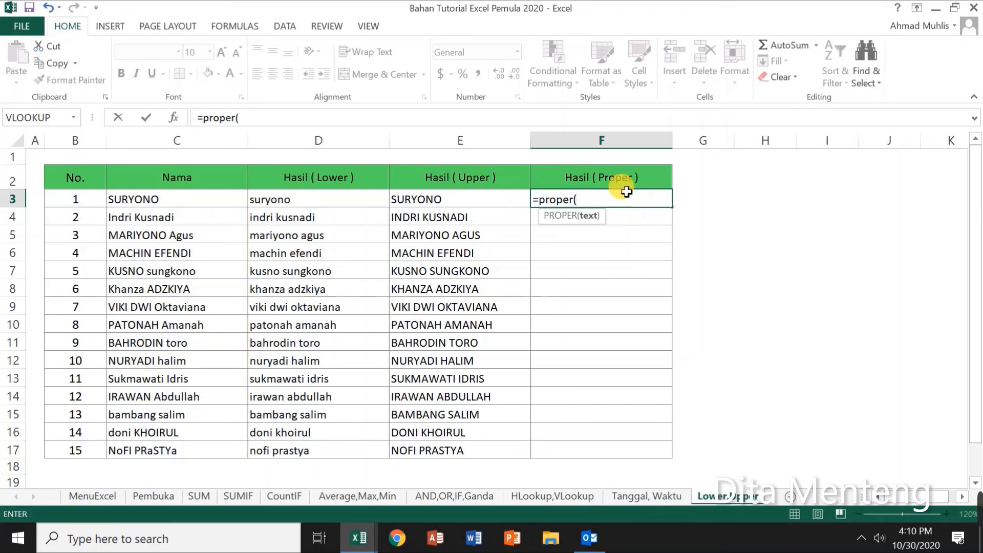
pyautogui.click(159, 204)
pyautogui.write(')')
pyautogui.press('Return')
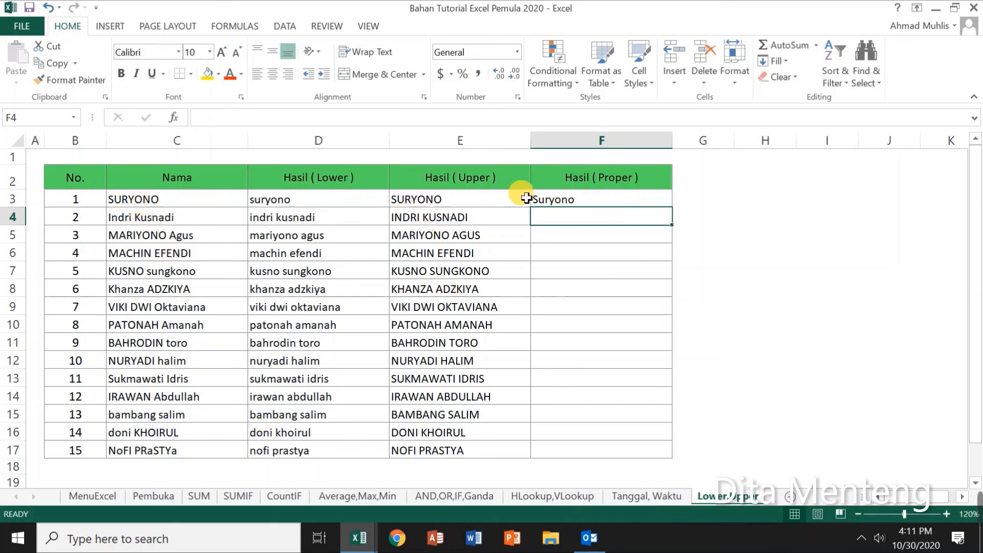
# Copy the PROPER formula from F3 into F4:F17 of the Hasil ( Proper ) column
pyautogui.click(569, 202)
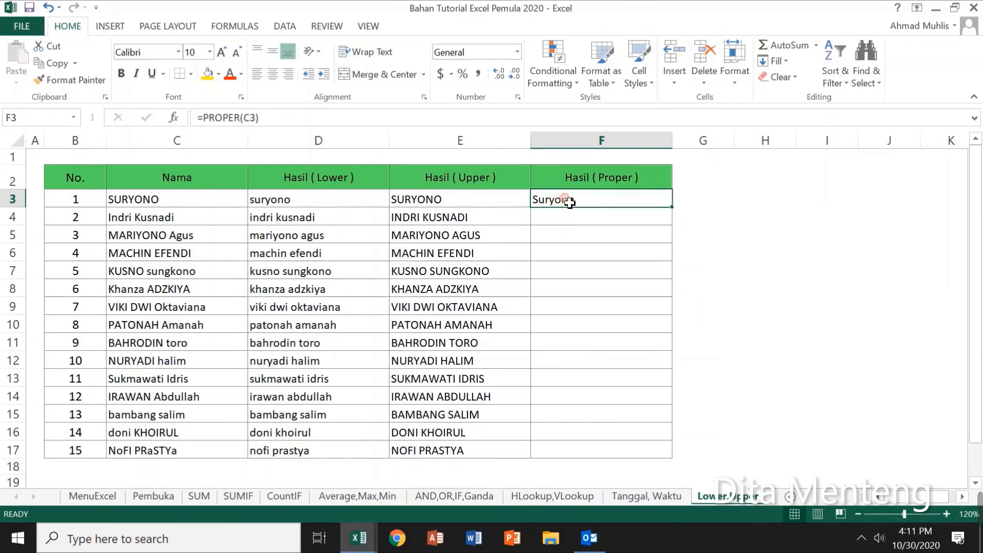
pyautogui.click(55, 66)
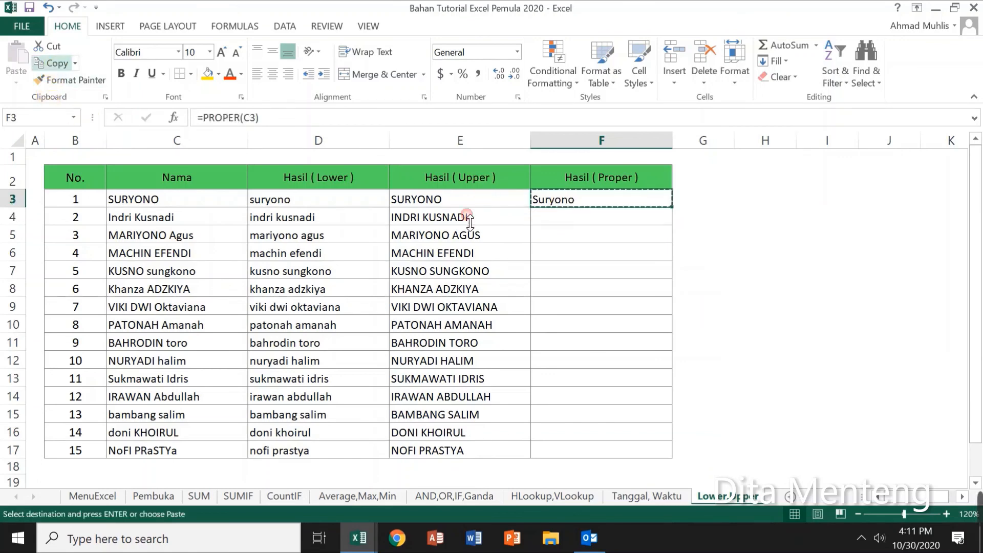
pyautogui.moveTo(544, 221); pyautogui.dragTo(597, 449)
pyautogui.click(20, 57)
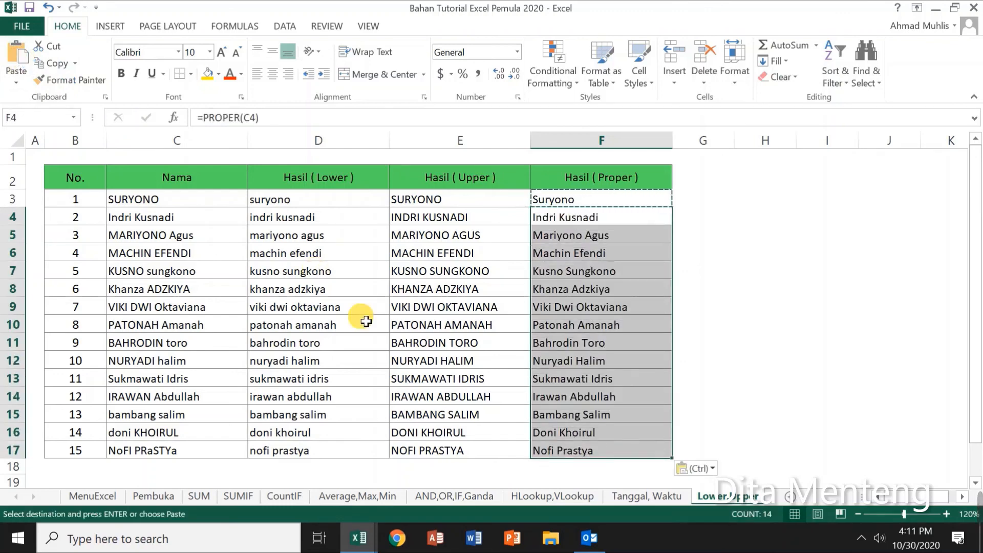
pyautogui.click(612, 452)
pyautogui.click(702, 450)
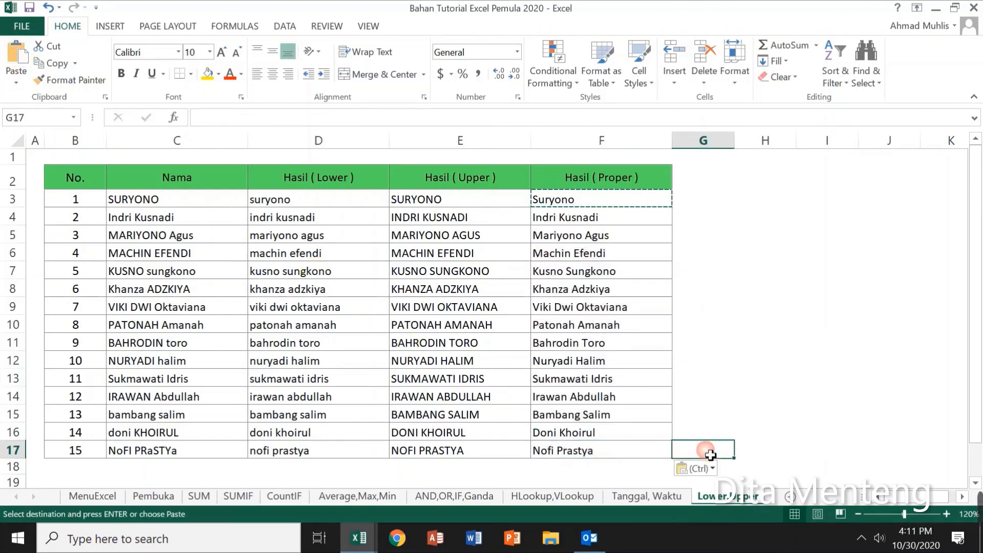